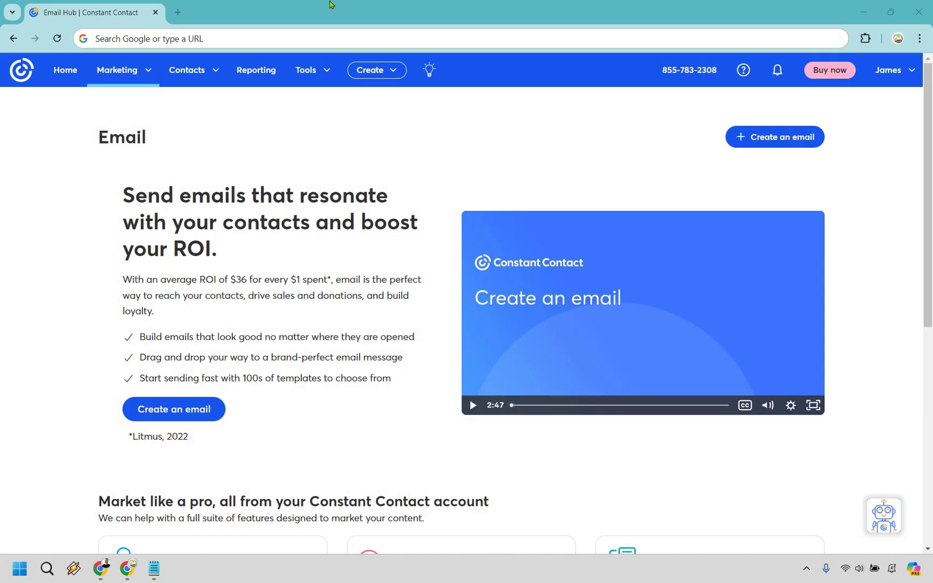
# - Start creating a new email campaign from the Email page
pyautogui.click(119, 76)
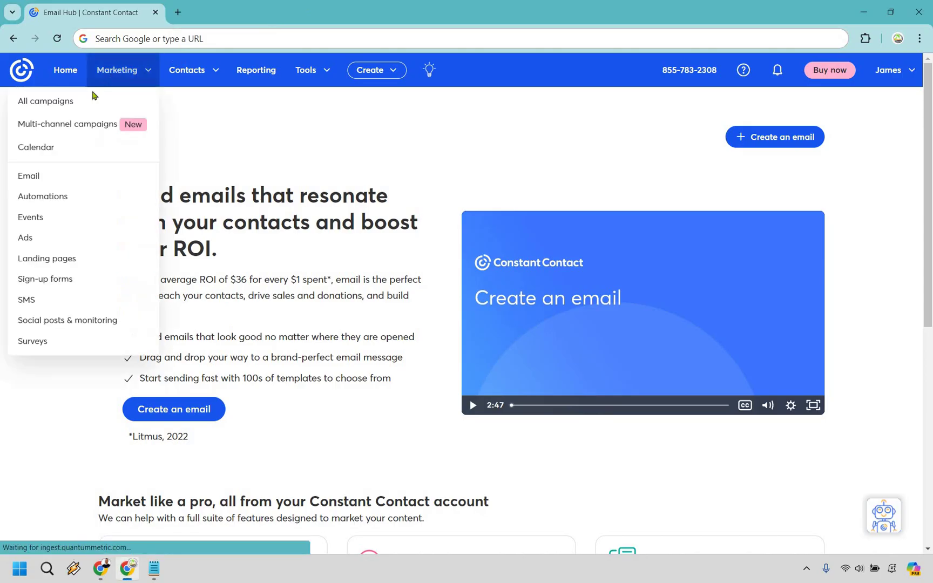
pyautogui.click(286, 149)
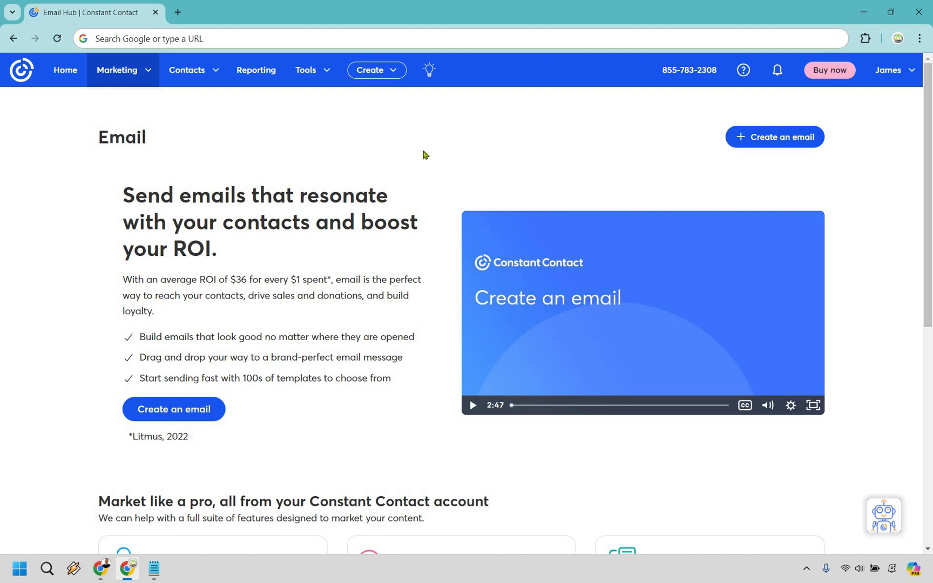
pyautogui.click(762, 141)
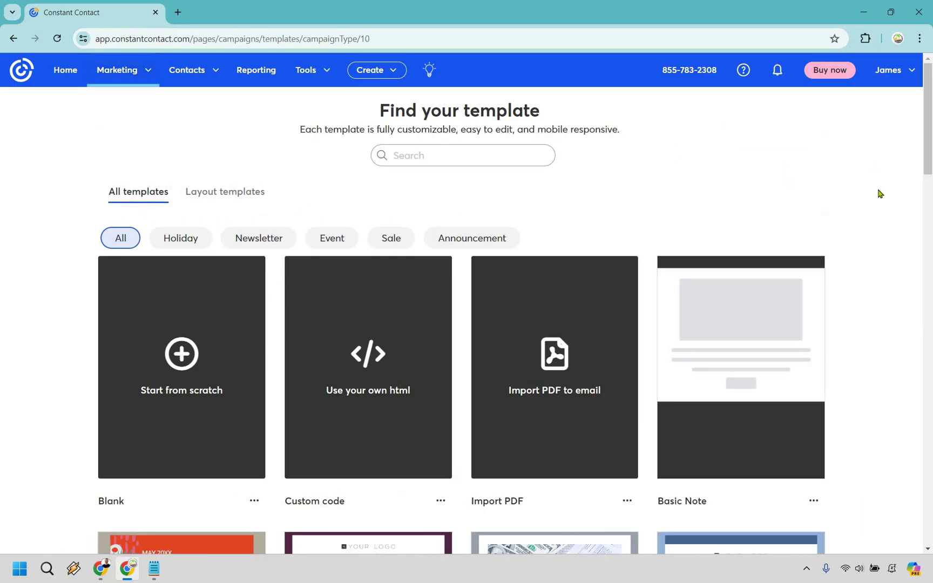
# - Examine the available email templates, first the full gallery and the Newsletter category after it
pyautogui.scroll(-15, 887, 224)
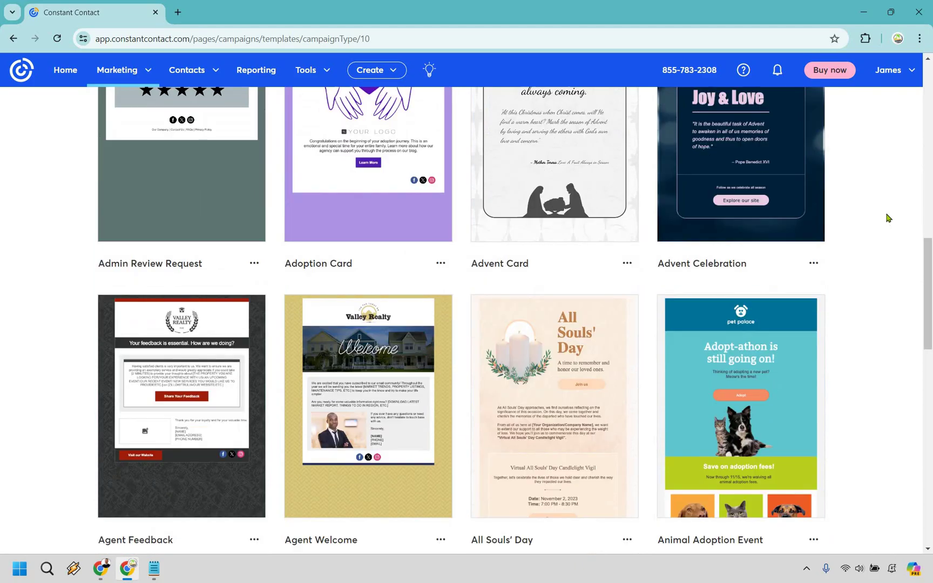
pyautogui.scroll(-20, 887, 217)
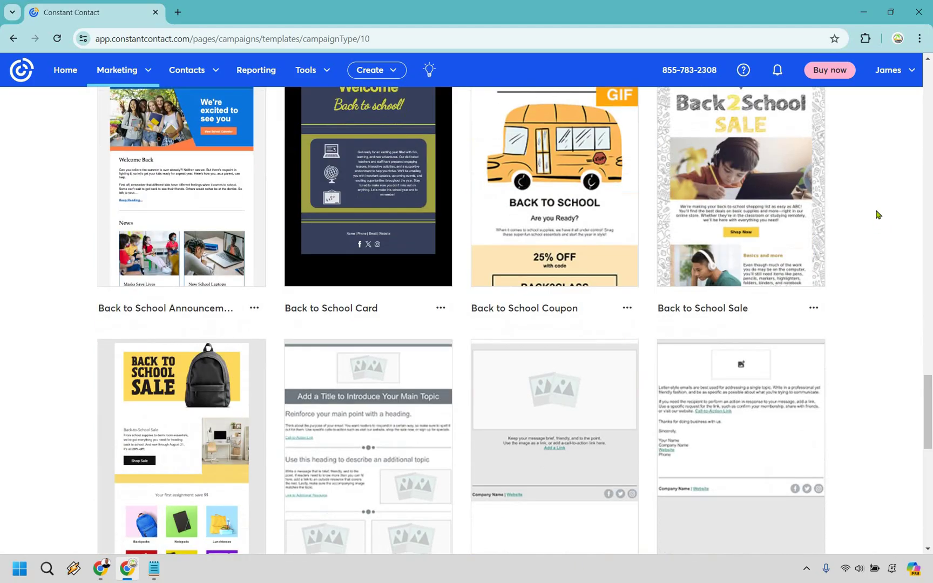
pyautogui.scroll(-15, 876, 227)
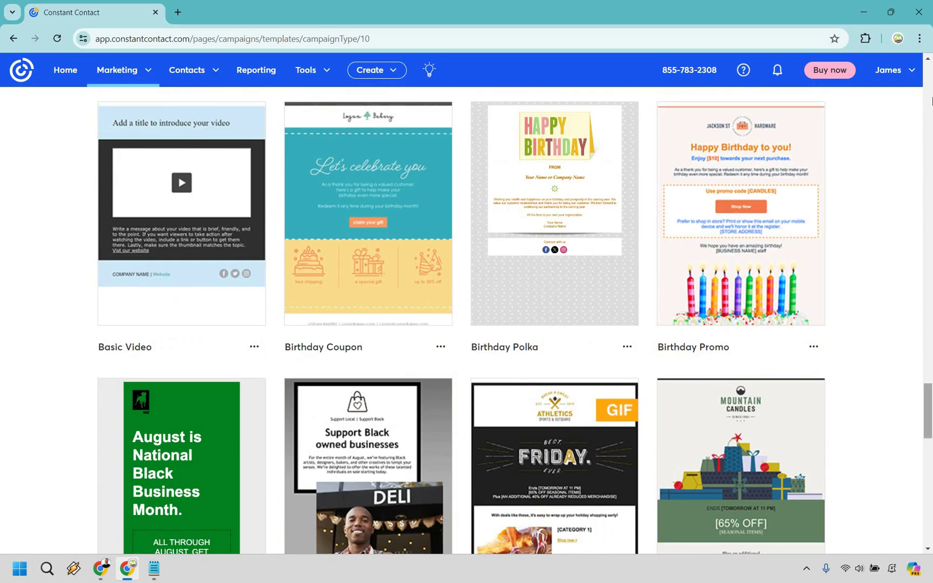
pyautogui.scroll(20, 932, 100)
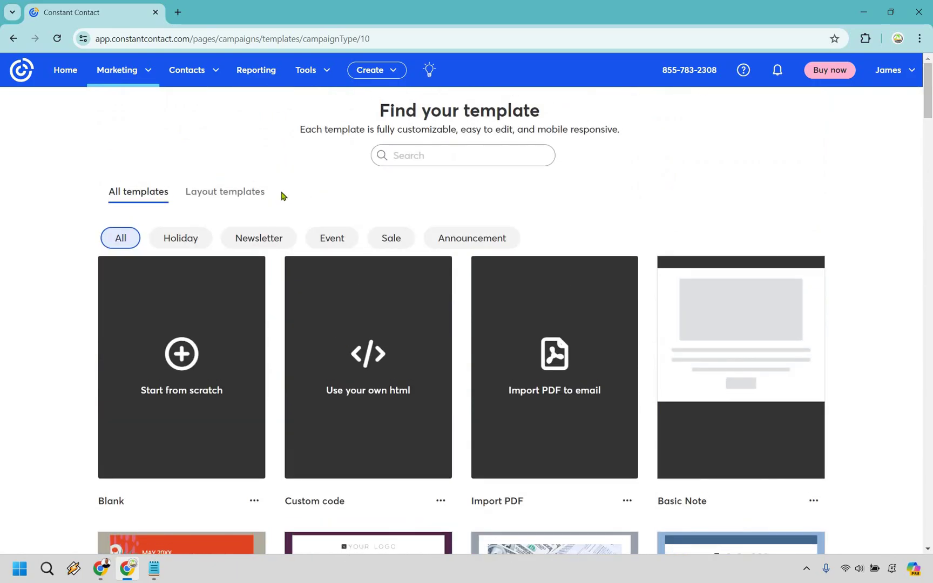
pyautogui.click(258, 239)
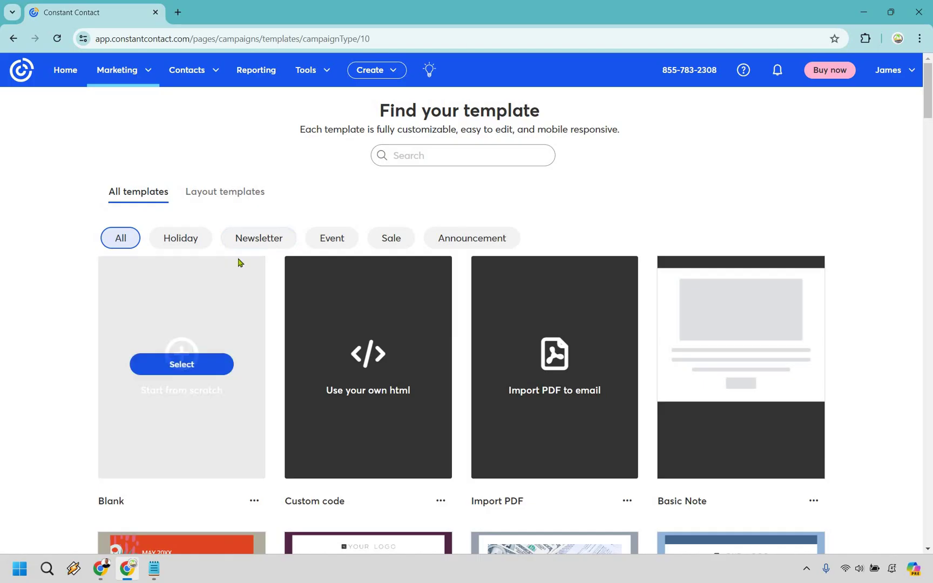
pyautogui.click(247, 241)
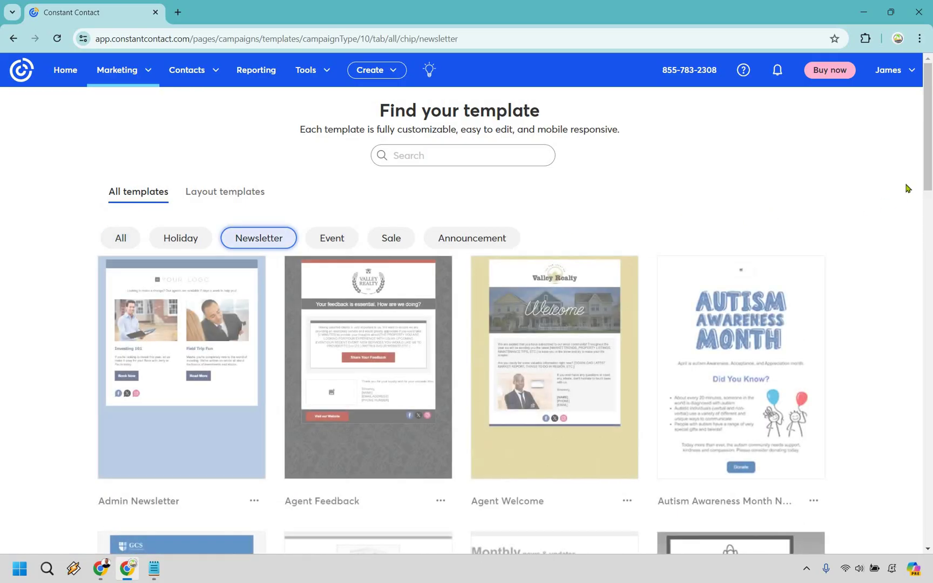
pyautogui.scroll(-3, 610, 313)
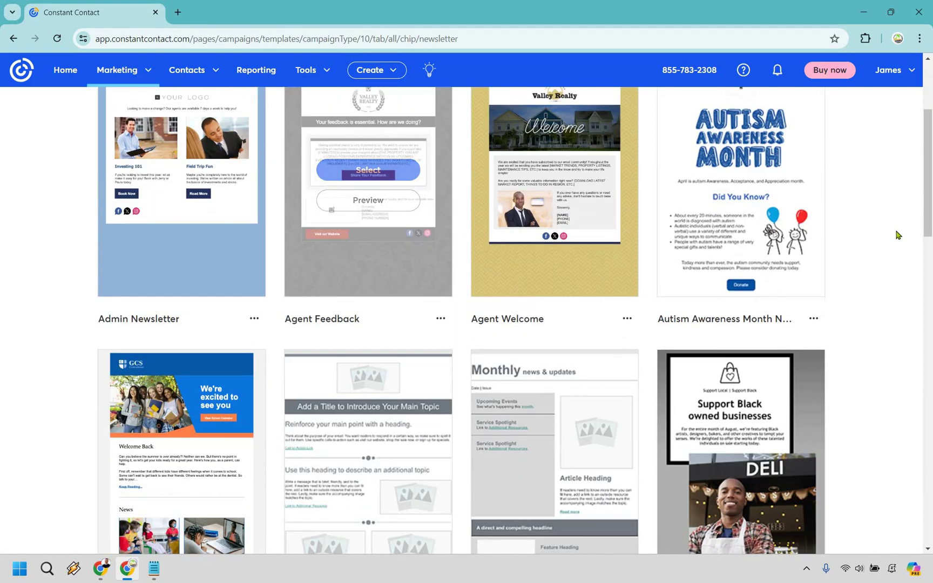
pyautogui.scroll(-1, 880, 216)
pyautogui.scroll(-9, 879, 213)
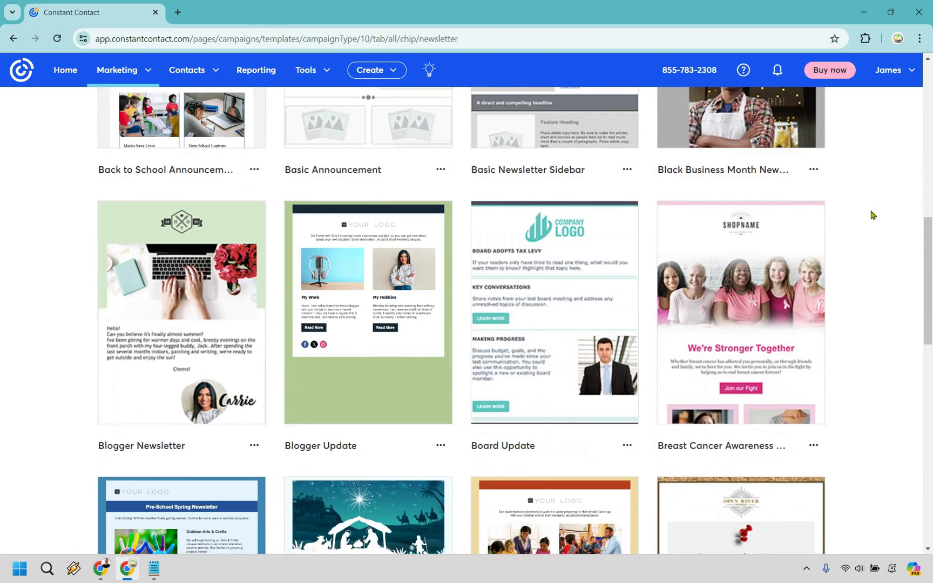
pyautogui.scroll(-7, 876, 205)
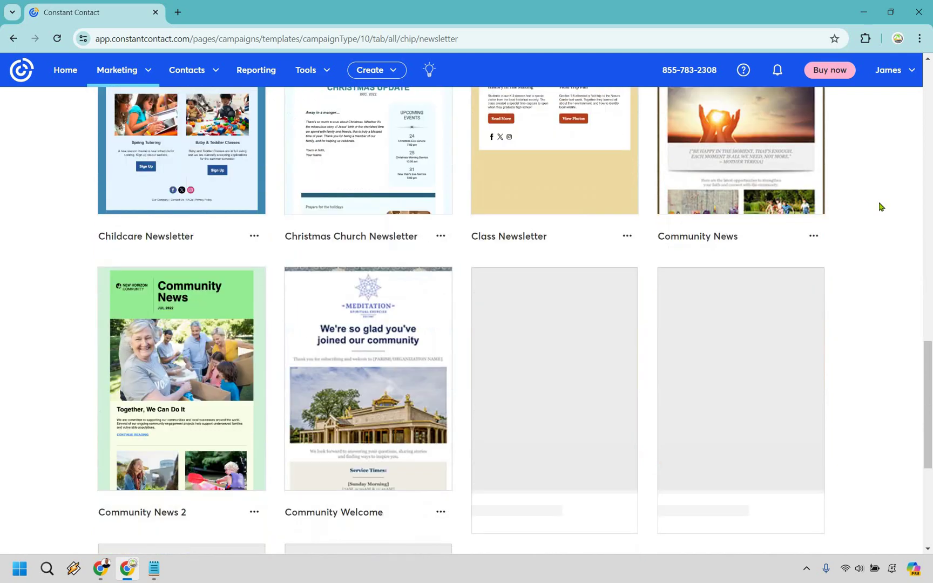
pyautogui.scroll(-3, 880, 206)
pyautogui.scroll(-10, 883, 205)
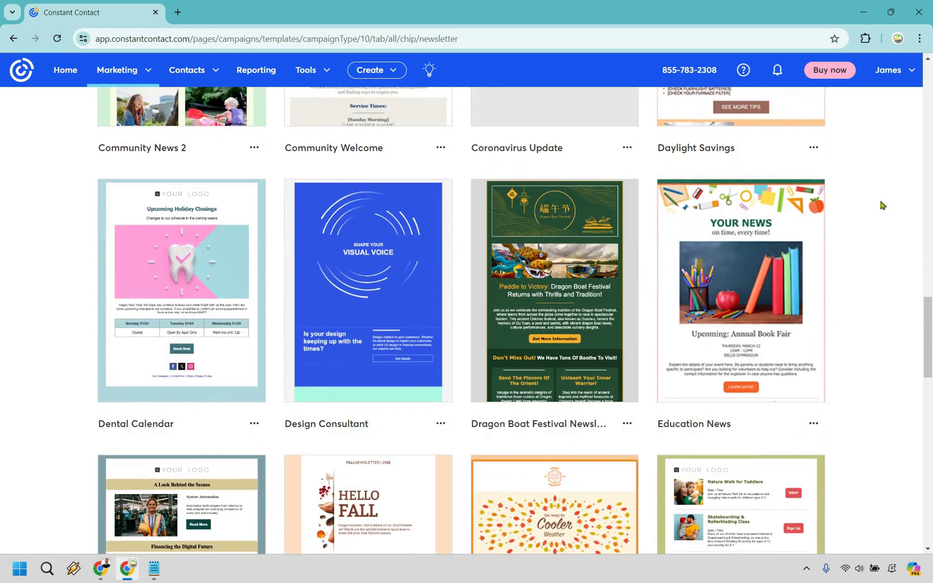
pyautogui.scroll(-10, 883, 204)
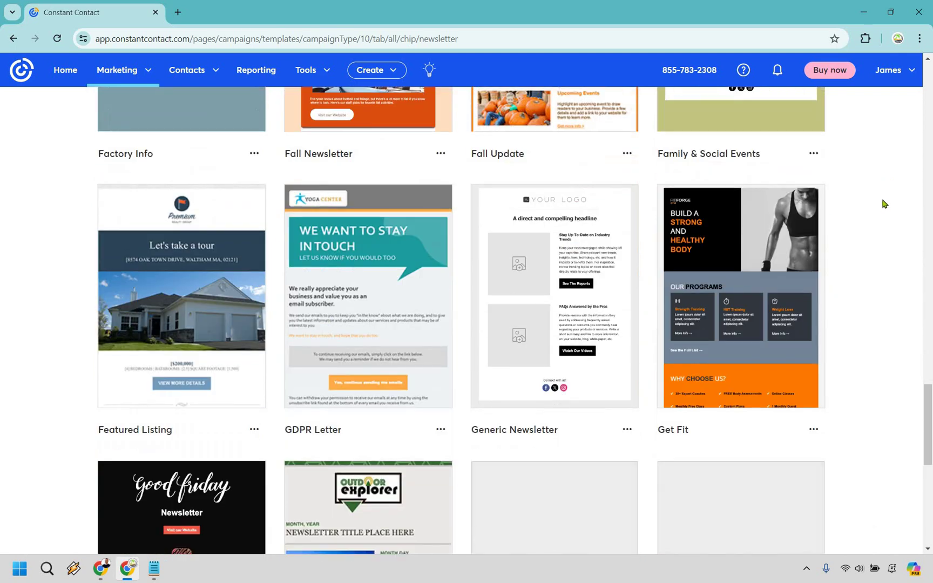
pyautogui.scroll(-10, 883, 204)
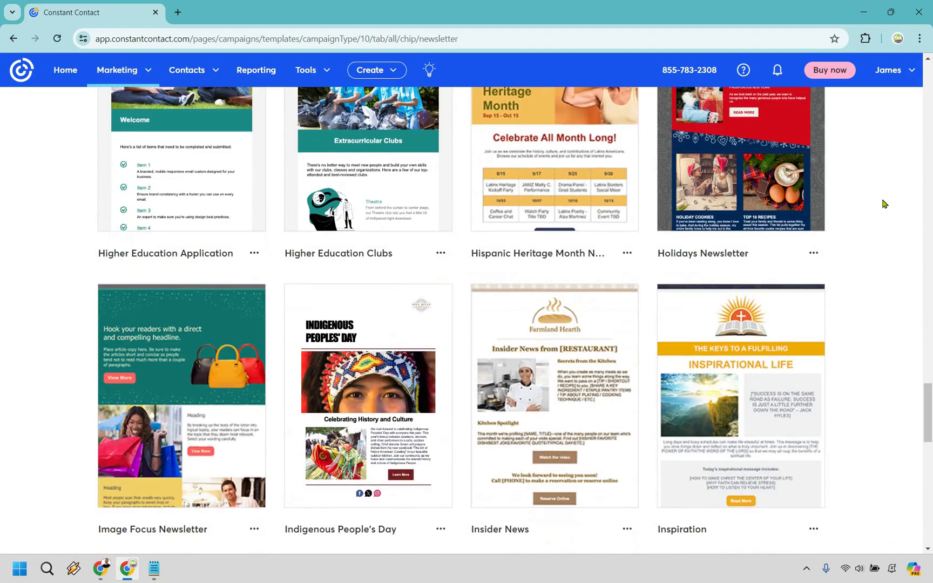
pyautogui.scroll(-10, 885, 204)
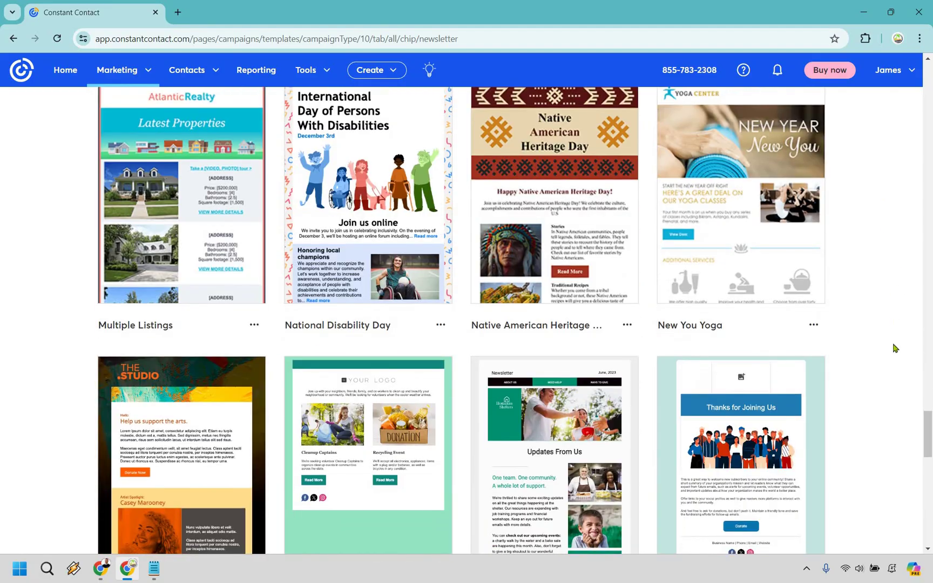
pyautogui.moveTo(926, 453); pyautogui.dragTo(928, 99)
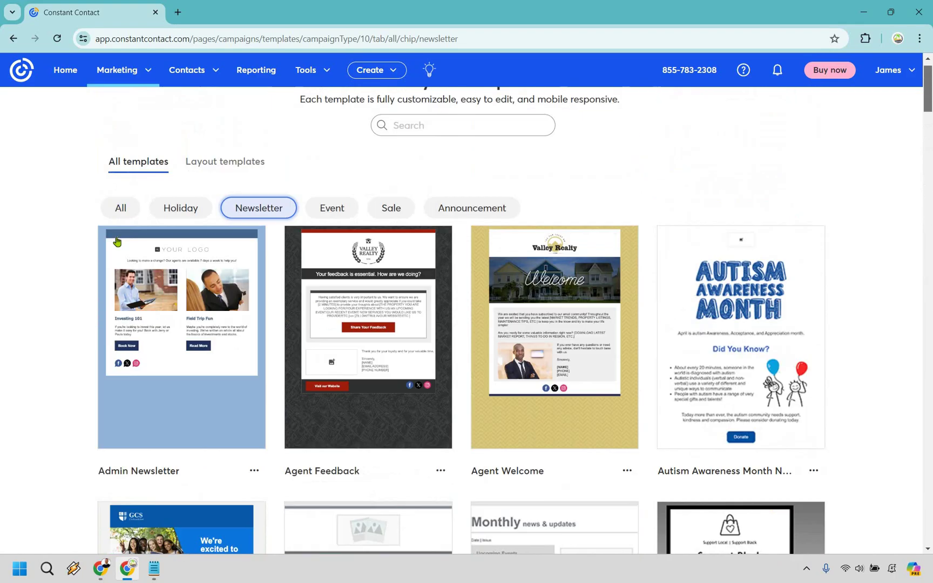
# - Return the gallery to all templates and choose the Blank template to build the email from scratch
pyautogui.click(119, 237)
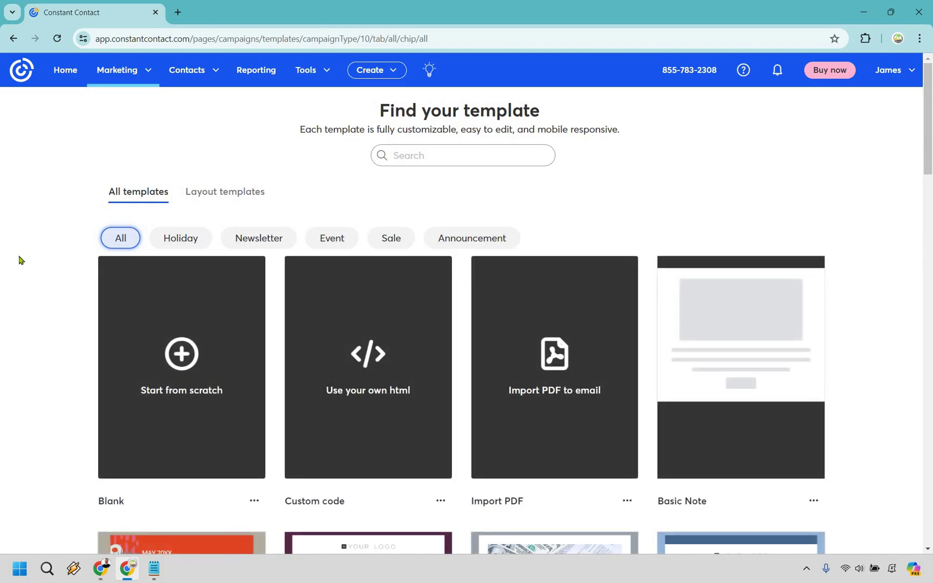
pyautogui.moveTo(185, 362)
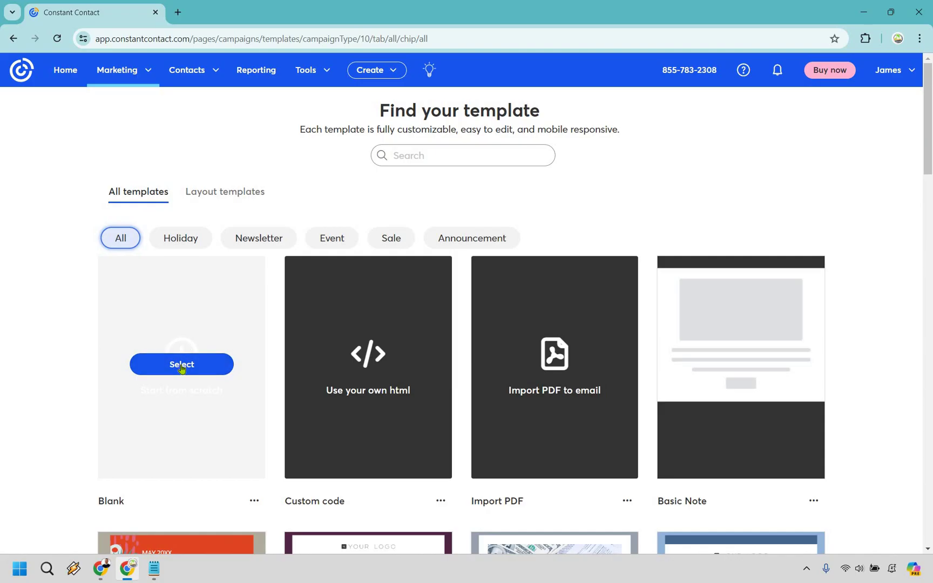
pyautogui.click(181, 365)
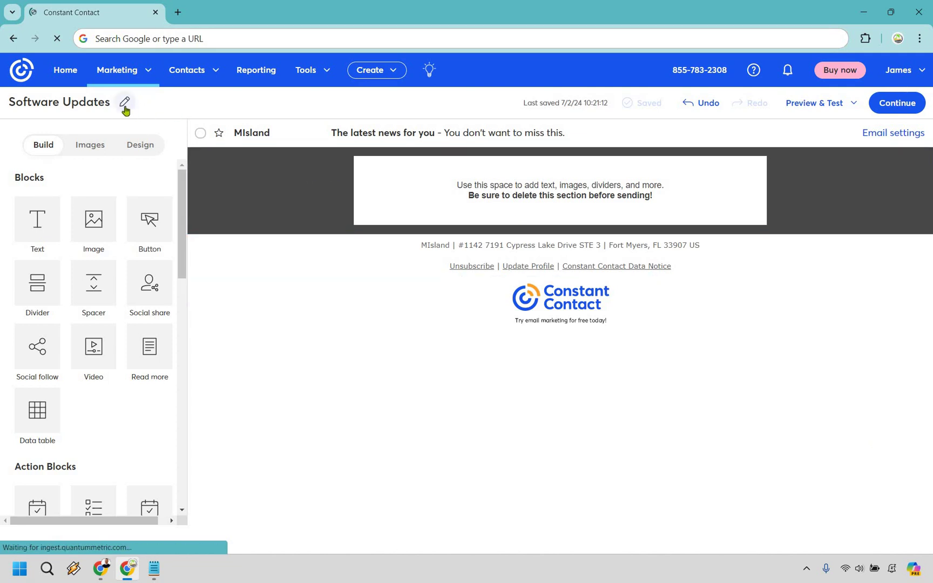
# - View the campaign name in the rename dialog and close the dialog
pyautogui.click(59, 102)
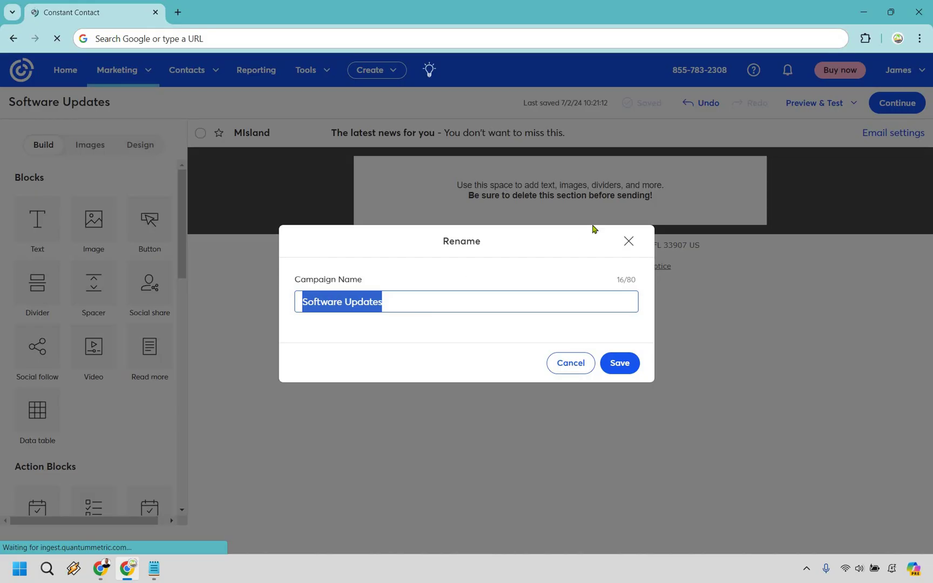
pyautogui.click(842, 399)
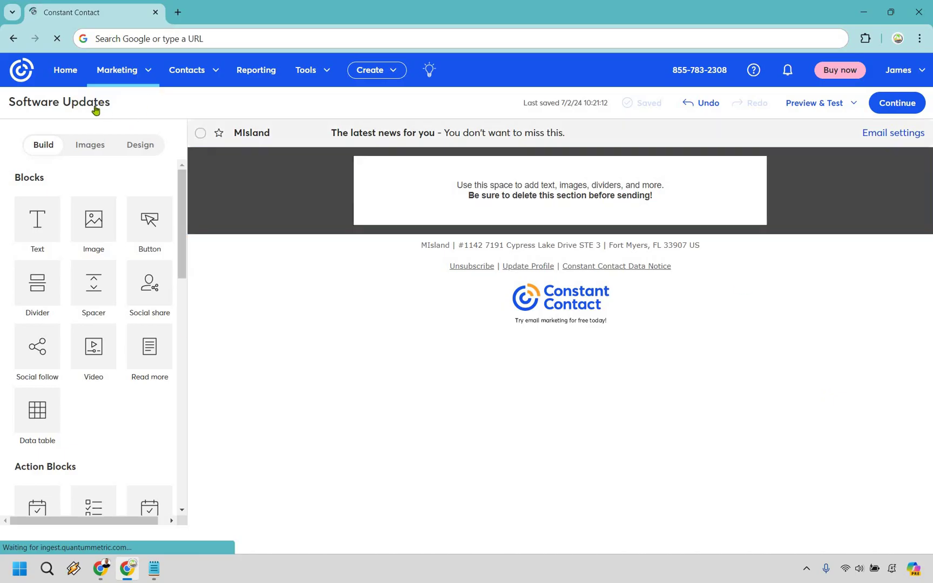
pyautogui.moveTo(97, 109)
# - Open the email settings and replace the From Name with the sender's full name
pyautogui.click(884, 134)
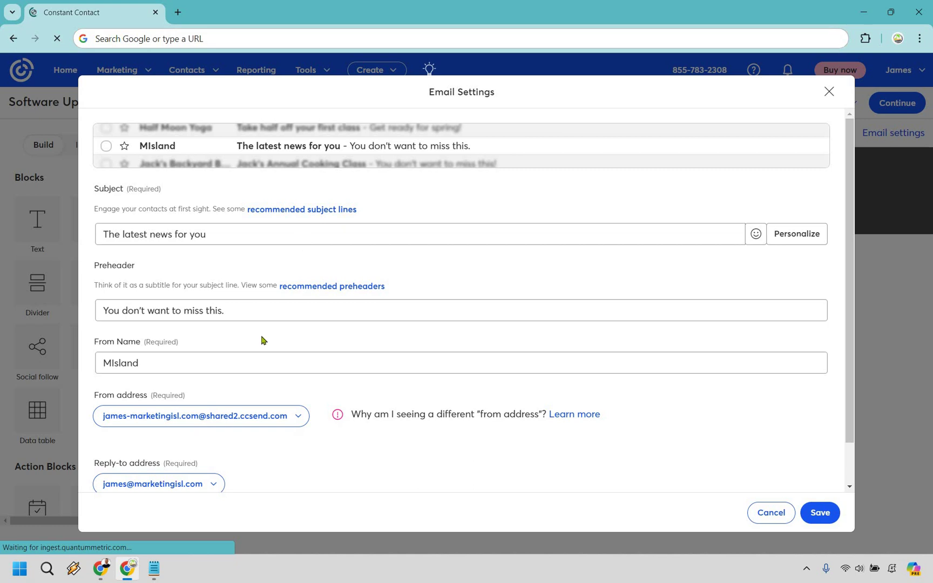
pyautogui.tripleClick(205, 361)
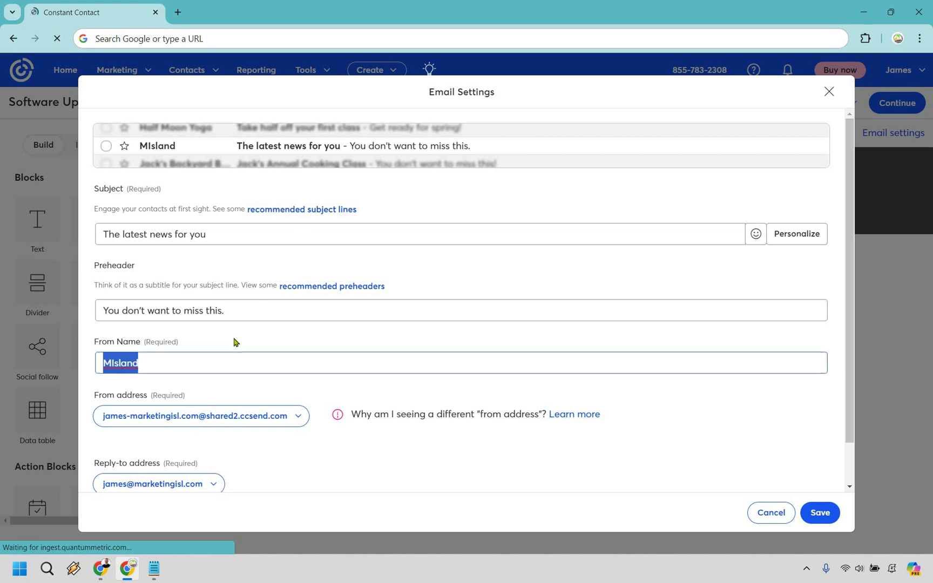
pyautogui.write('James Canzanella')
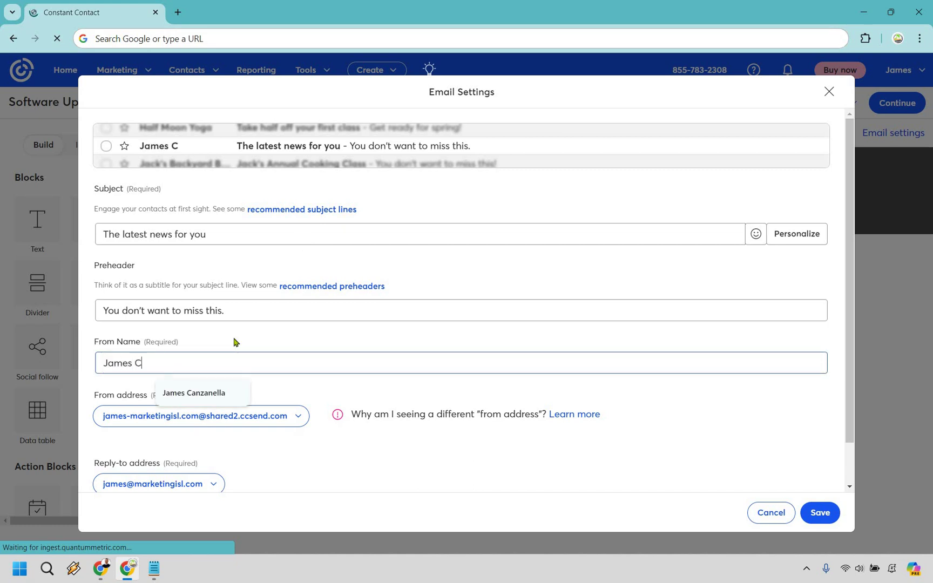
# - Set the email subject to "Top Tech Tutorials For Digital Marketers"
pyautogui.click(224, 227)
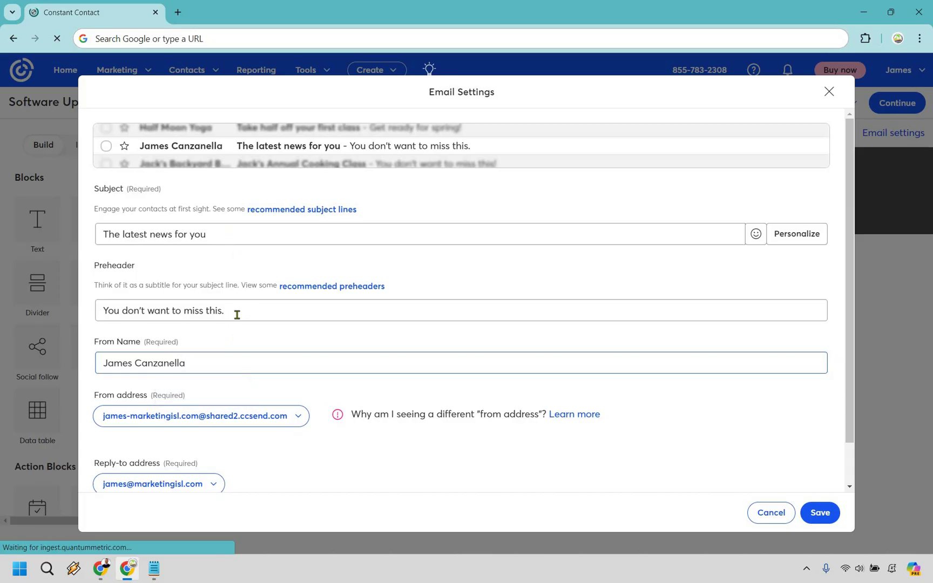
pyautogui.click(274, 309)
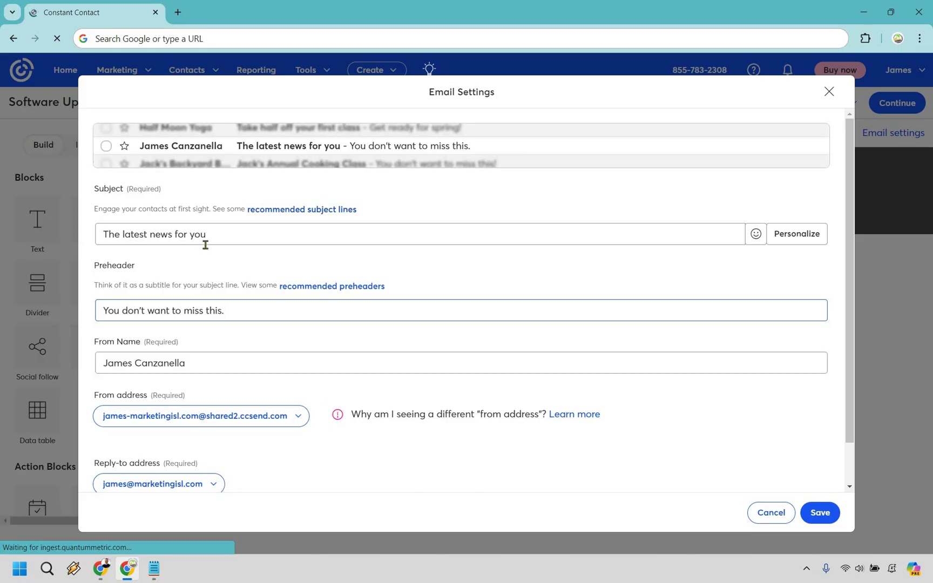
pyautogui.click(261, 232)
pyautogui.hotkey('ctrl', 'a')
pyautogui.write('Top Tech Tutorials For Digital Marketers')
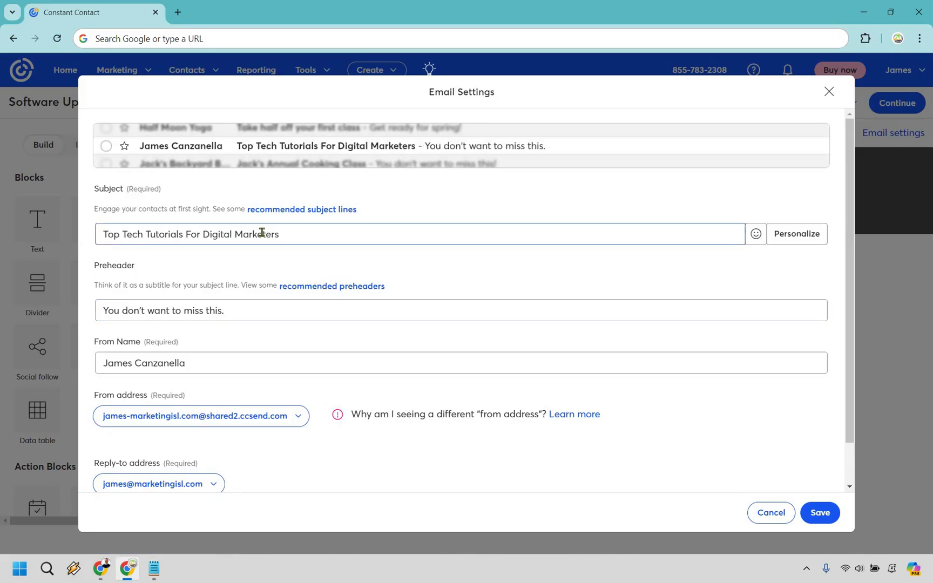
# - Replace the preheader text with "My newest step-by-step guides"
pyautogui.click(244, 311)
pyautogui.hotkey('ctrl', 'a')
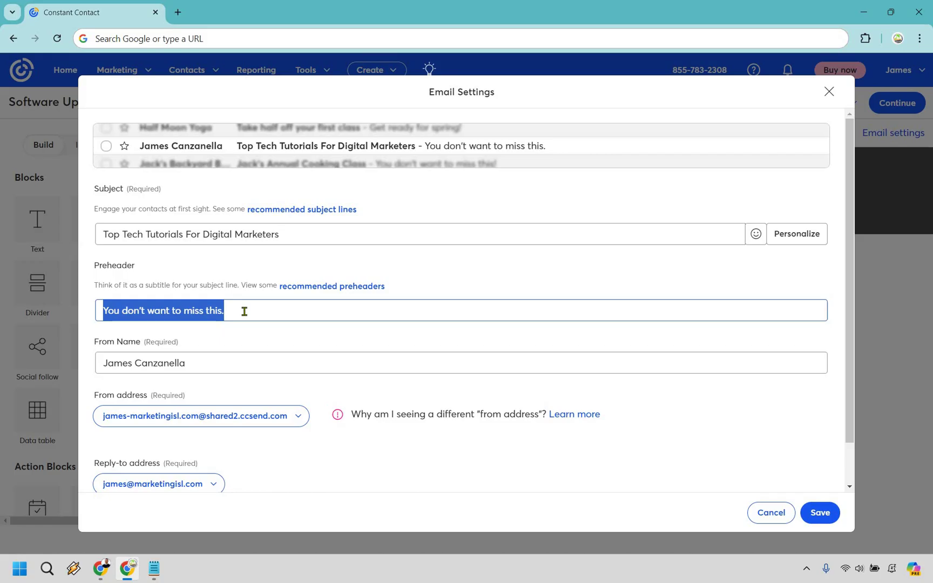
pyautogui.write('My newest step-by-step guides')
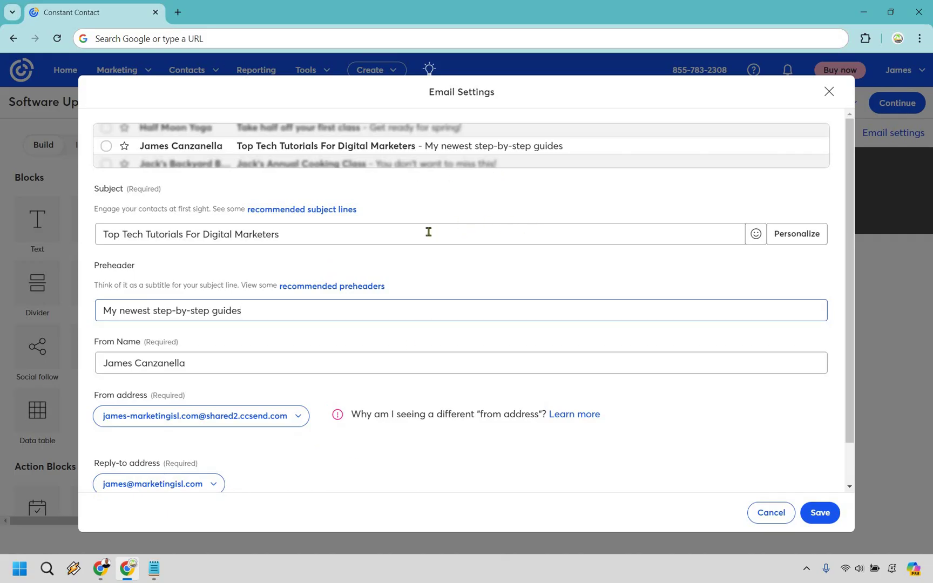
# - View the emoji choices for the subject line, close them without inserting one, and save the email settings
pyautogui.click(753, 236)
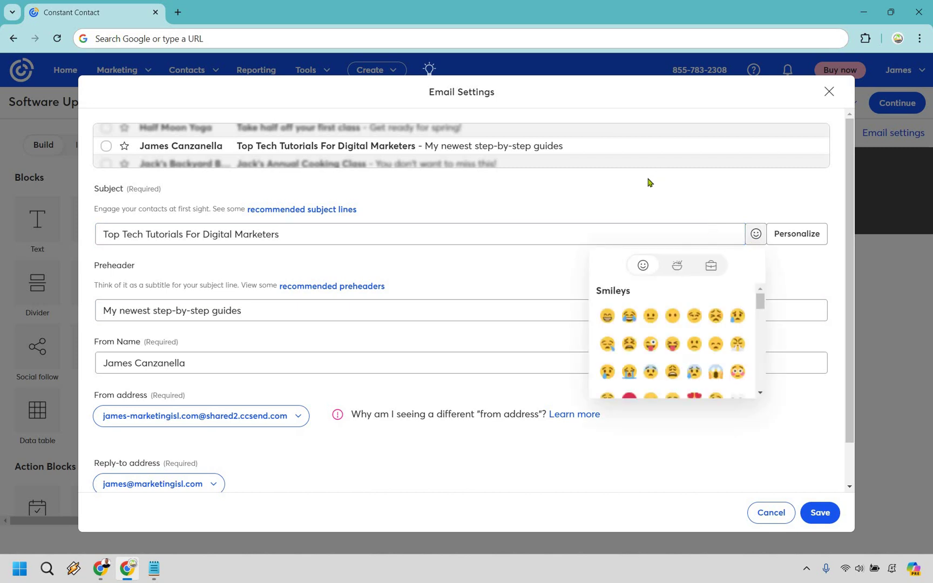
pyautogui.click(202, 195)
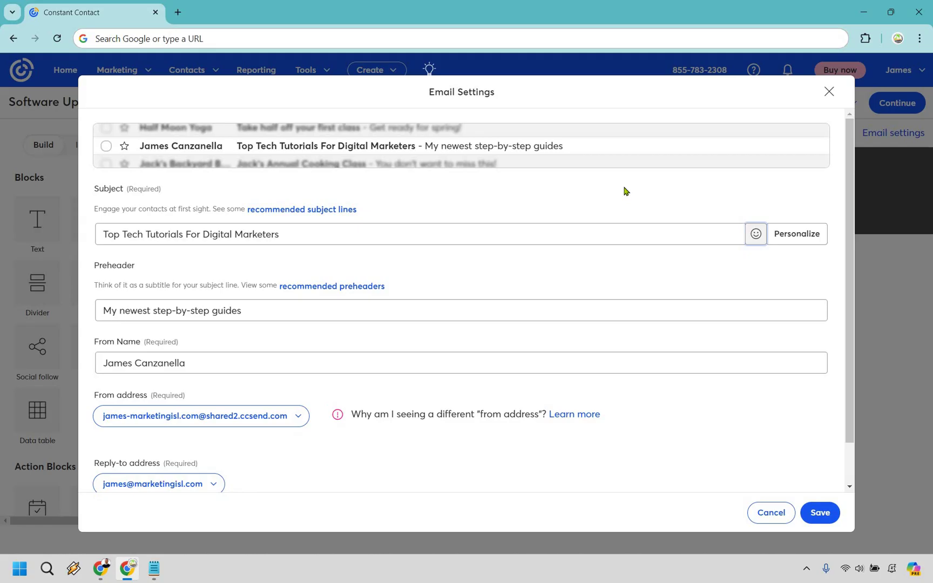
pyautogui.click(828, 513)
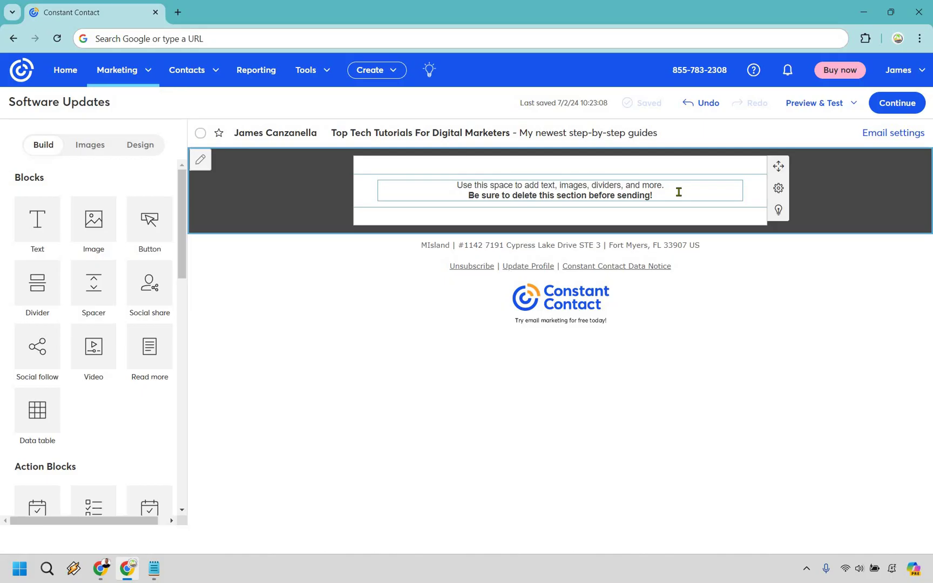
# - Delete the placeholder text block from the email body and add a new text block in its place
pyautogui.click(679, 191)
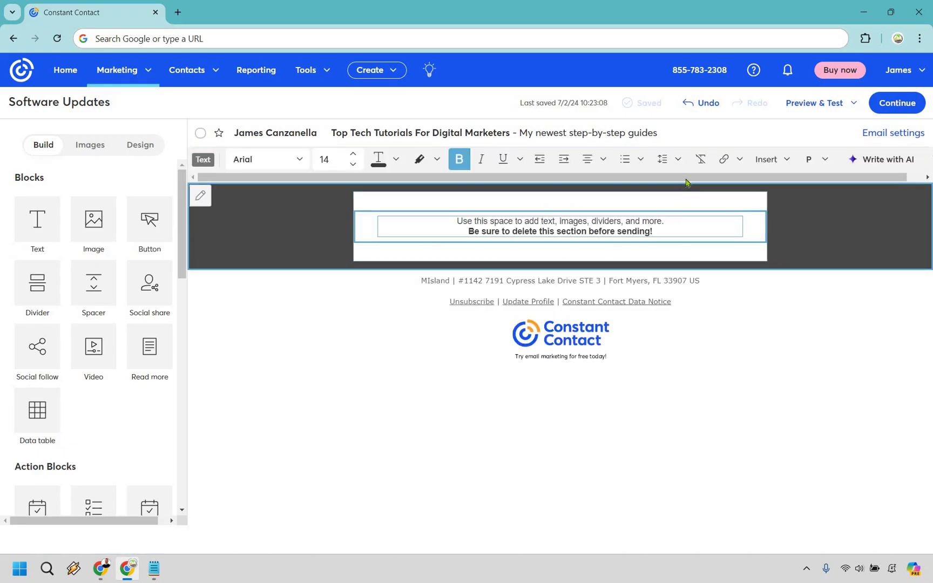
pyautogui.moveTo(902, 179); pyautogui.dragTo(922, 163)
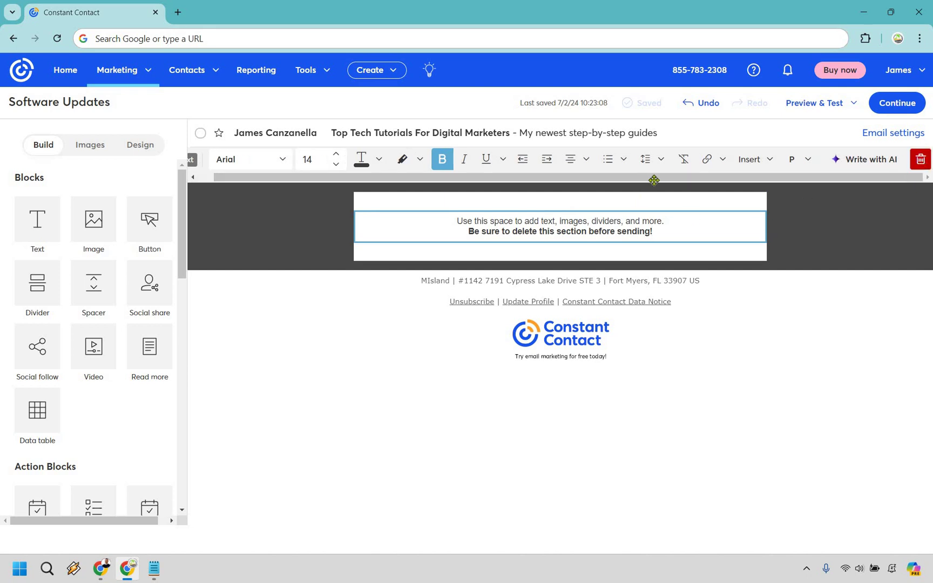
pyautogui.click(921, 160)
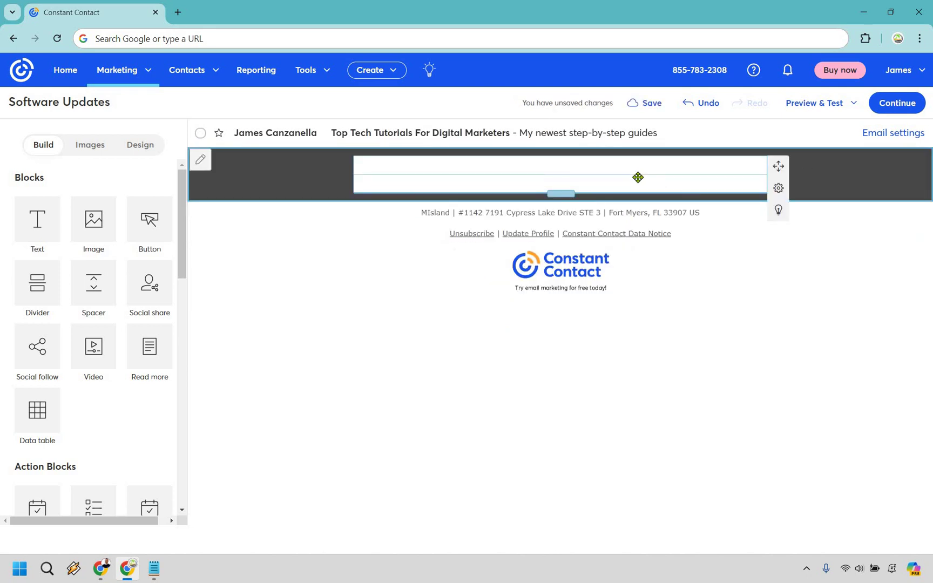
pyautogui.moveTo(36, 216); pyautogui.dragTo(458, 172)
pyautogui.moveTo(468, 177); pyautogui.dragTo(469, 177)
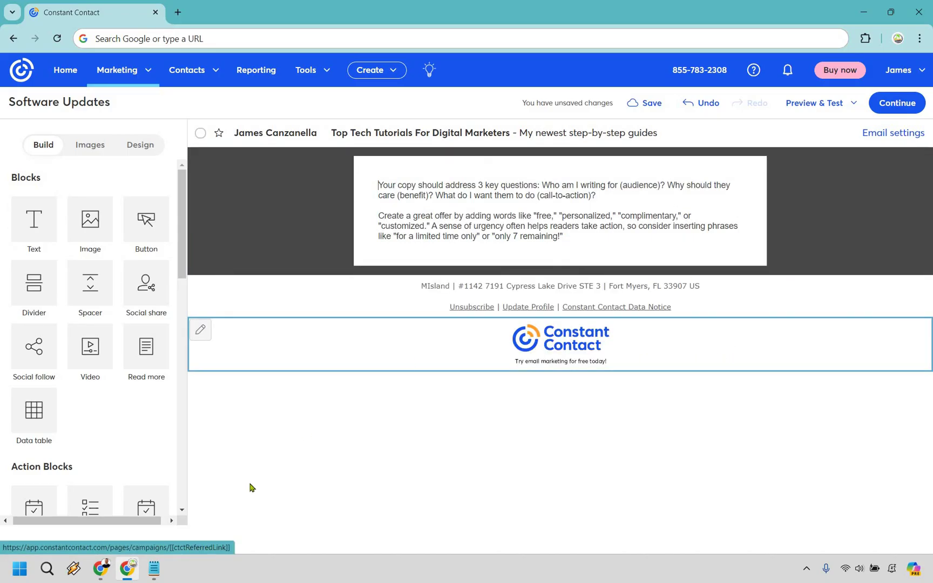
# - Replace the text block's content with the Constant Contact Landing Page Tutorial section from the Notepad newsletter, adding a blank line under its heading
pyautogui.click(155, 568)
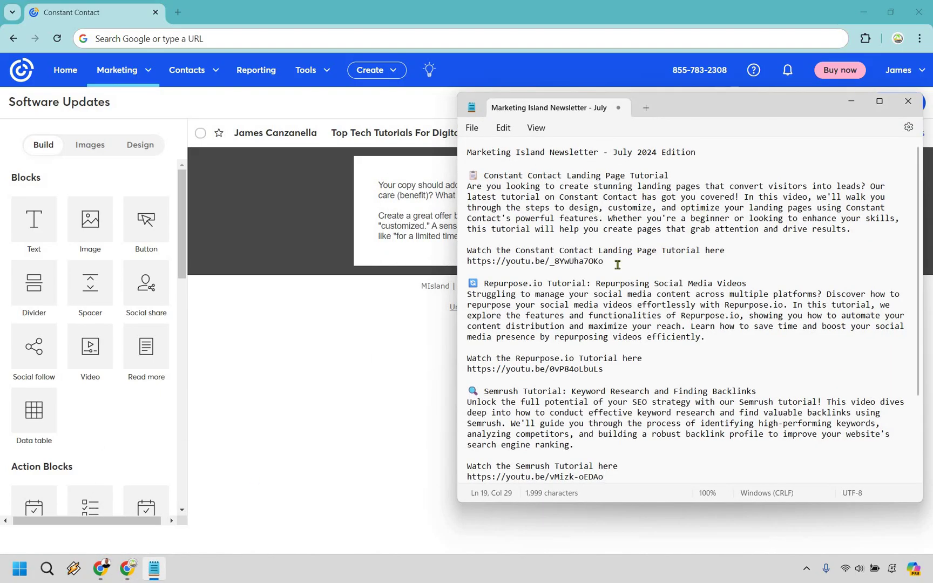
pyautogui.moveTo(604, 261); pyautogui.dragTo(683, 174)
pyautogui.hotkey('ctrl', 'c')
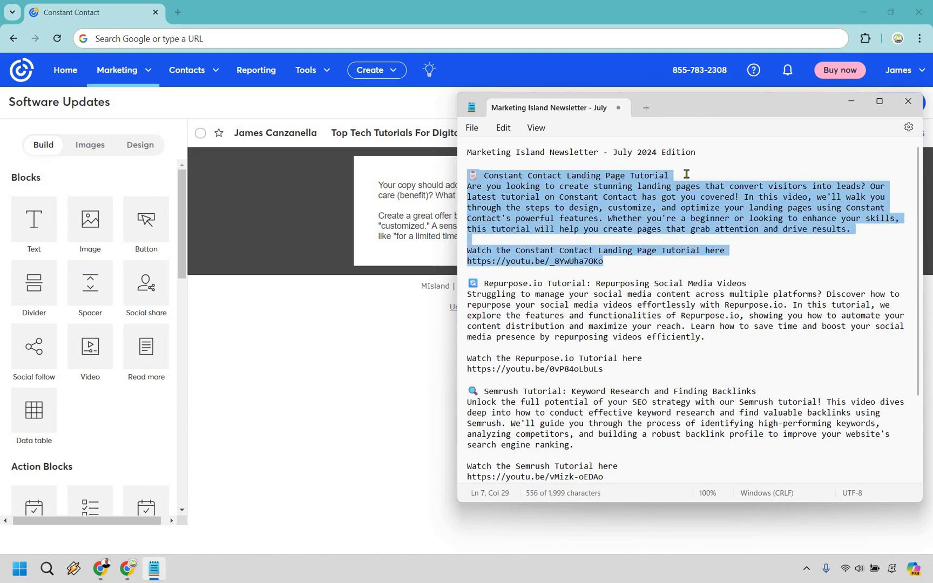
pyautogui.click(442, 233)
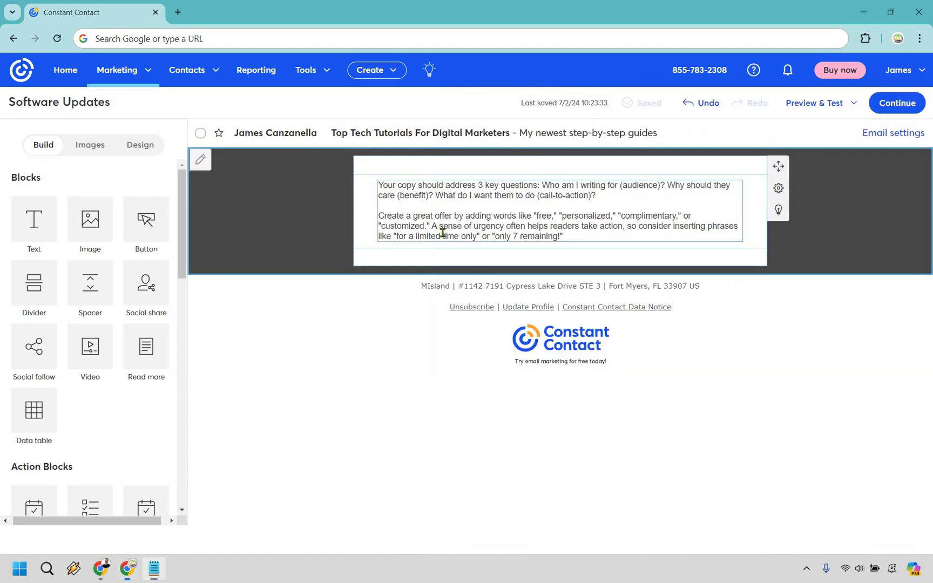
pyautogui.click(442, 232)
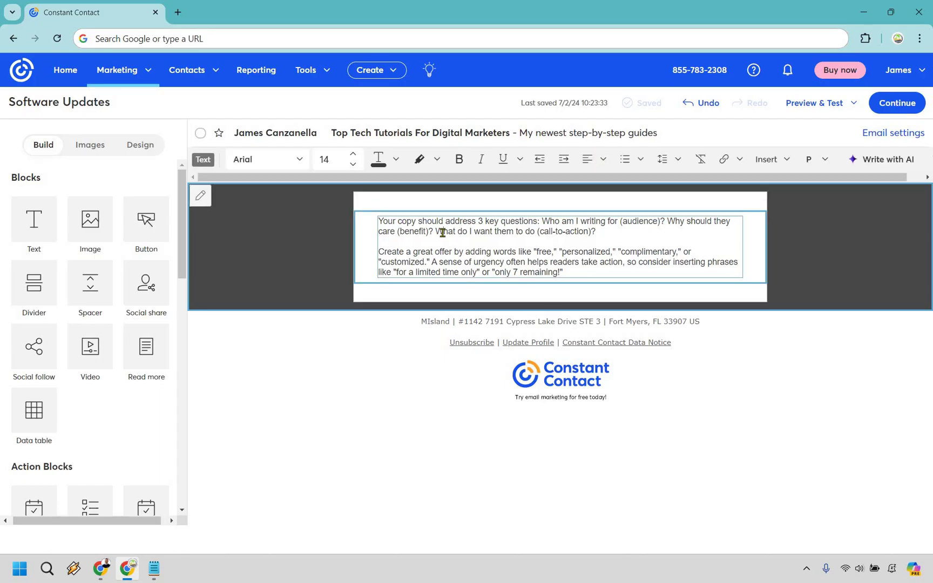
pyautogui.hotkey('ctrl', 'a')
pyautogui.hotkey('ctrl', 'v')
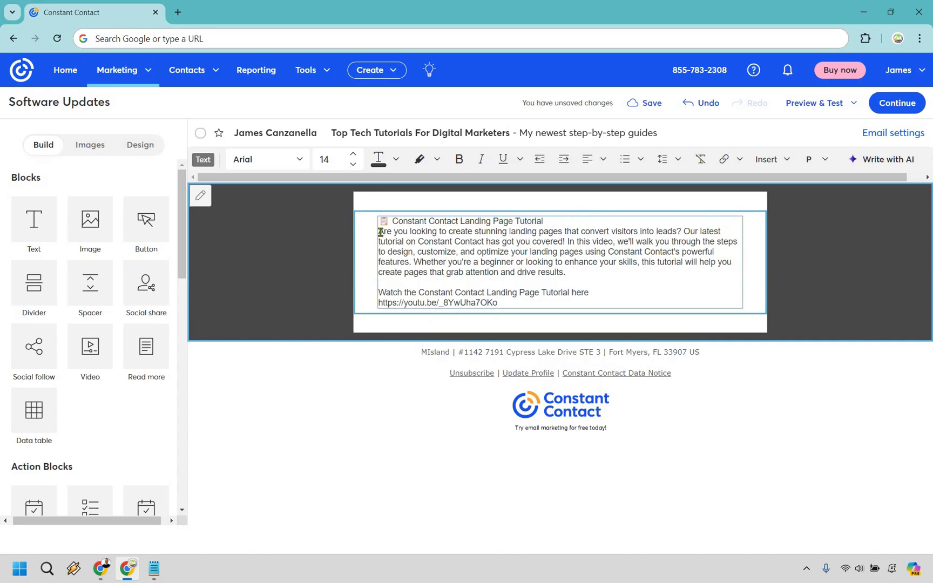
pyautogui.press('Return')
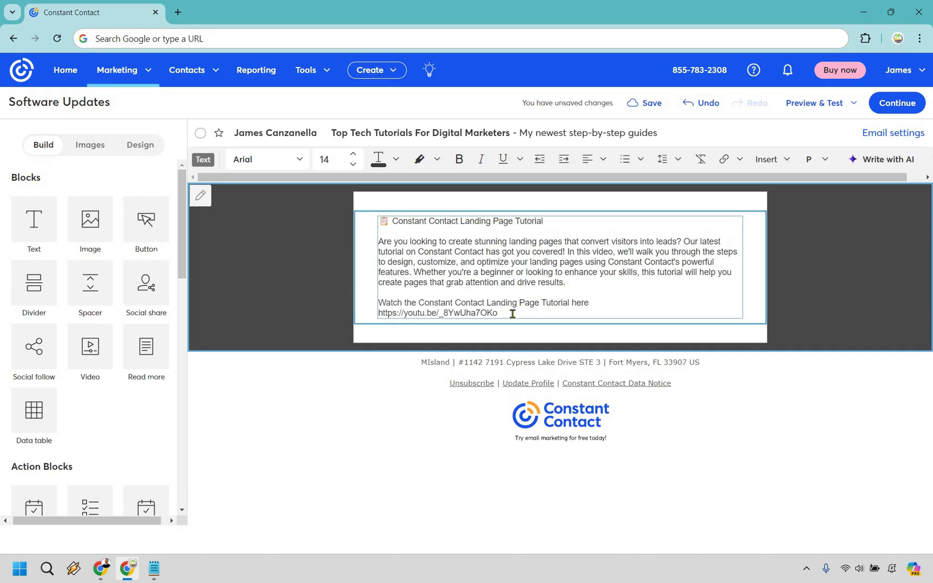
# - Cut the YouTube URL below "Watch the Constant Contact Landing Page Tutorial here" and end that line with a period
pyautogui.moveTo(497, 313); pyautogui.dragTo(380, 315)
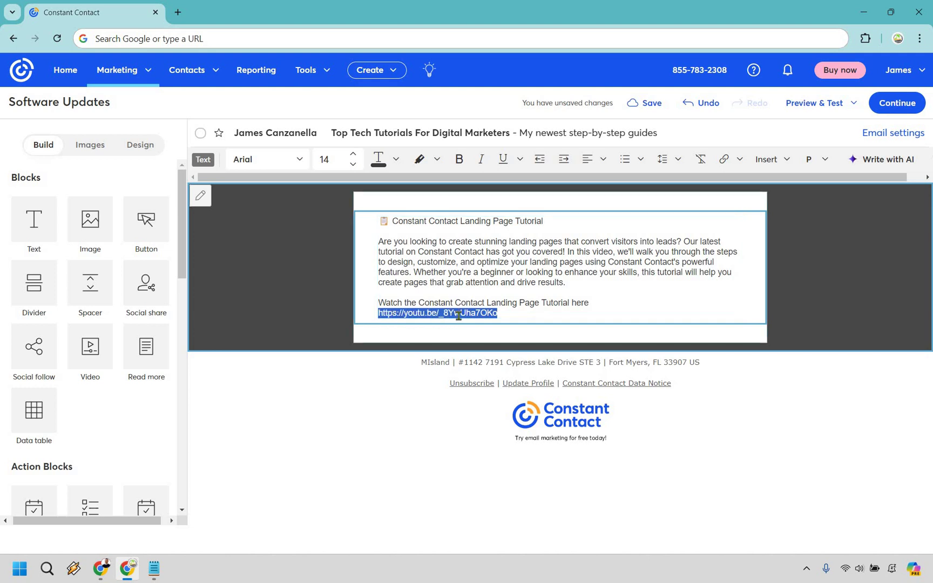
pyautogui.press('BackSpace')
pyautogui.press('BackSpace')
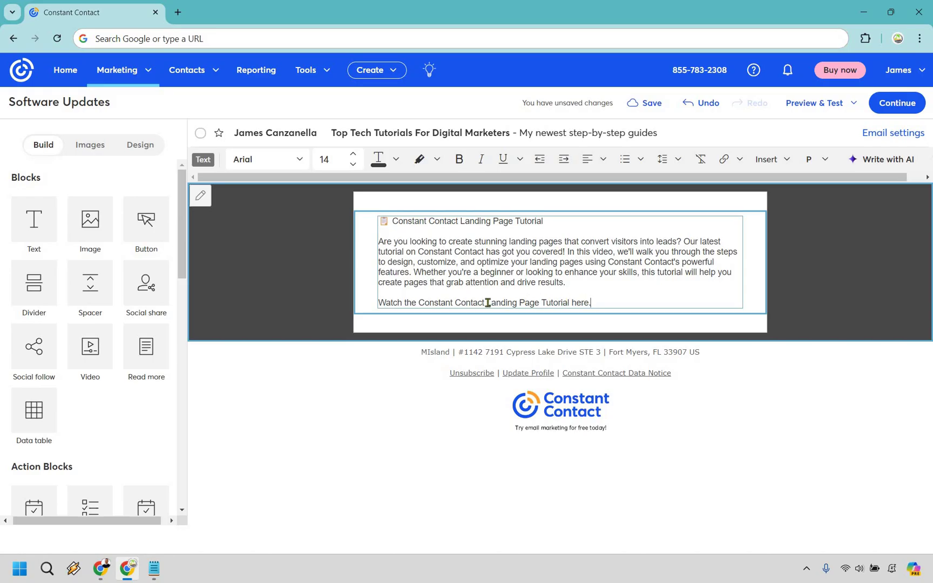
pyautogui.moveTo(589, 304); pyautogui.dragTo(379, 306)
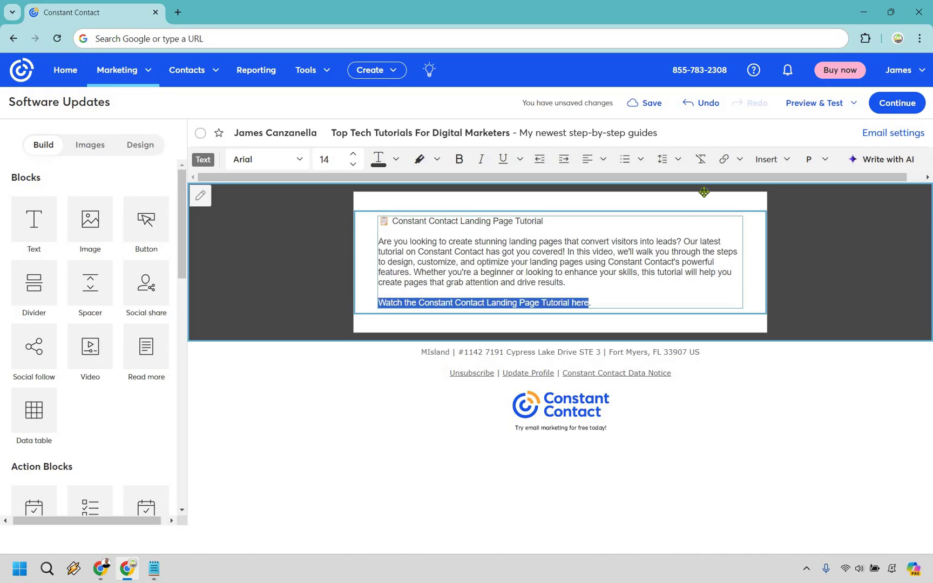
pyautogui.click(724, 159)
pyautogui.click(724, 185)
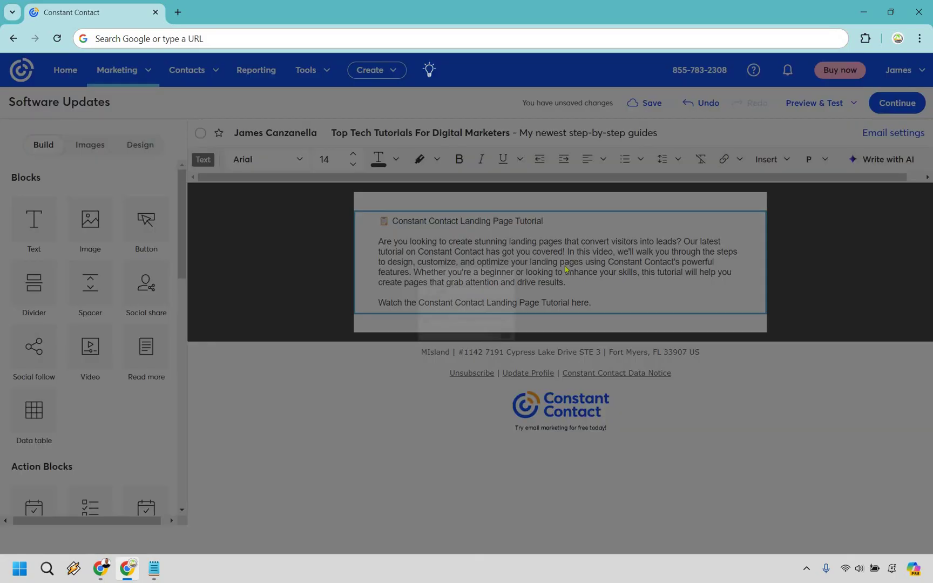
pyautogui.hotkey('ctrl', 'v')
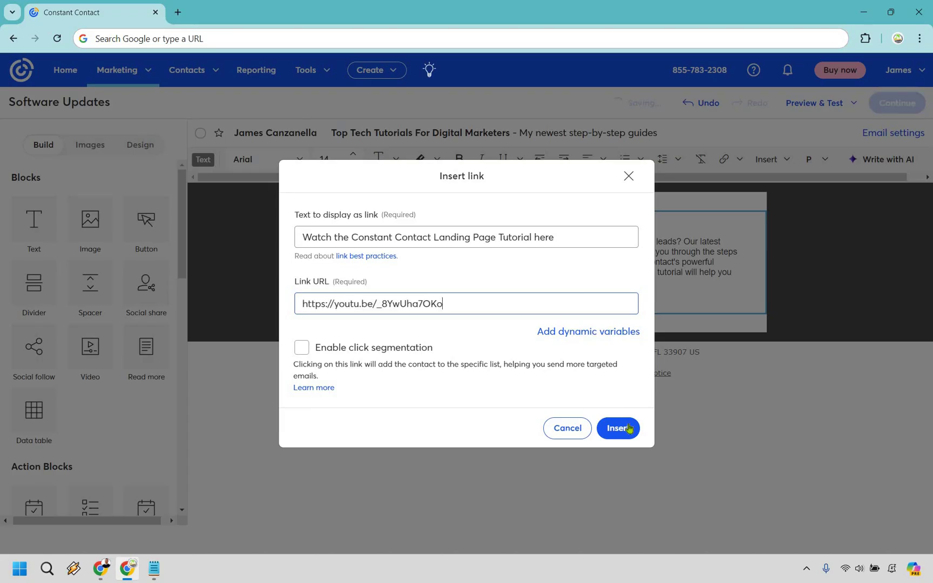
pyautogui.click(625, 426)
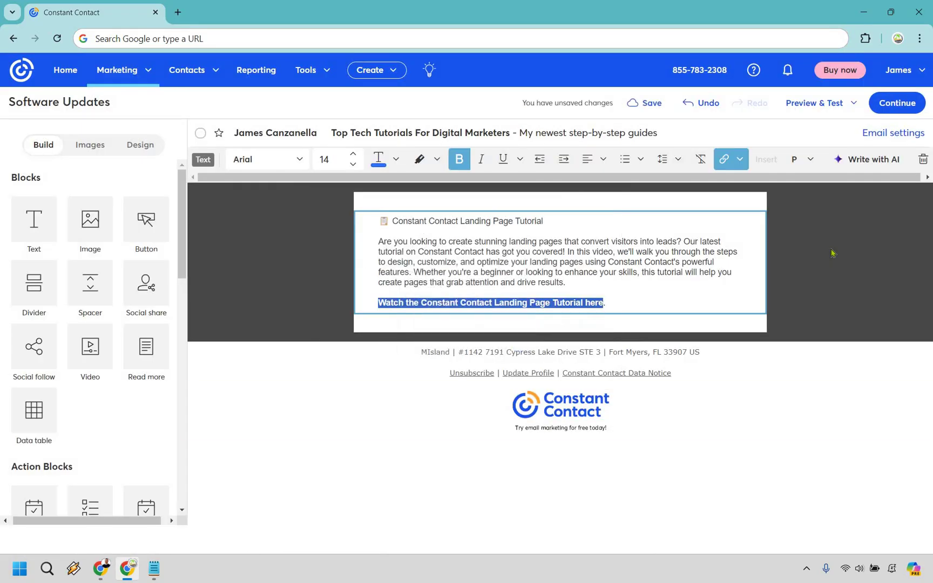
pyautogui.click(621, 210)
# - Split the landing page paragraph into separate paragraphs starting at "Our latest tutorial", "In this video" and "Whether you're a beginner"
pyautogui.click(684, 243)
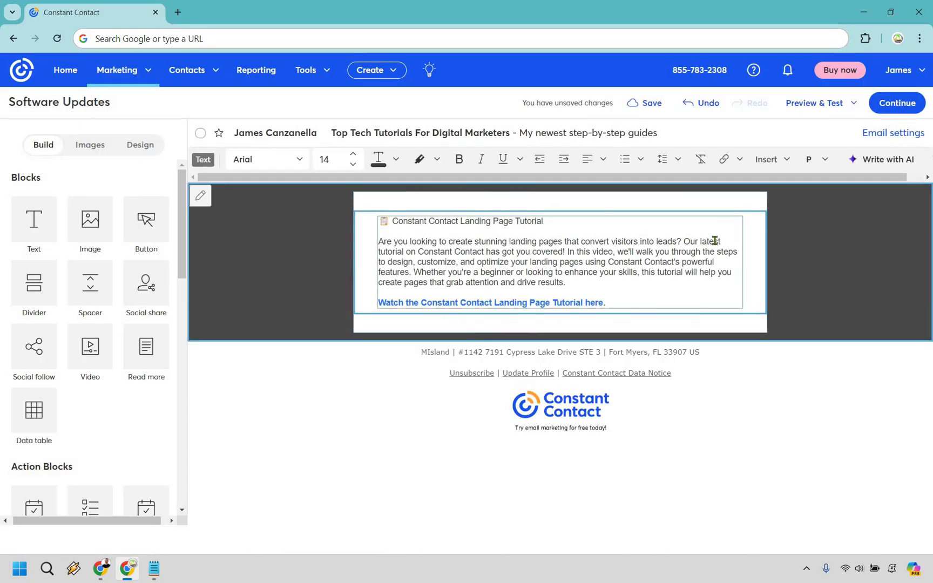
pyautogui.press('Return')
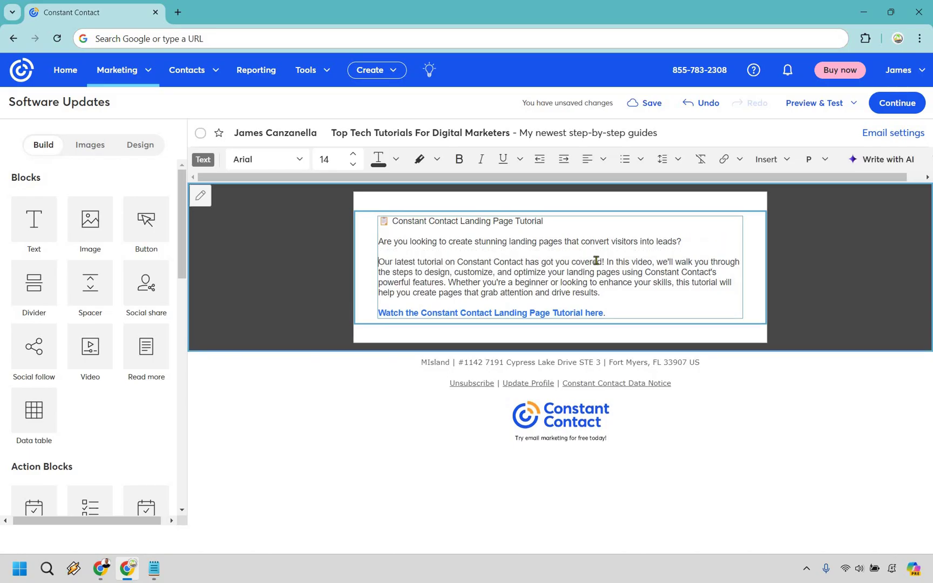
pyautogui.click(606, 261)
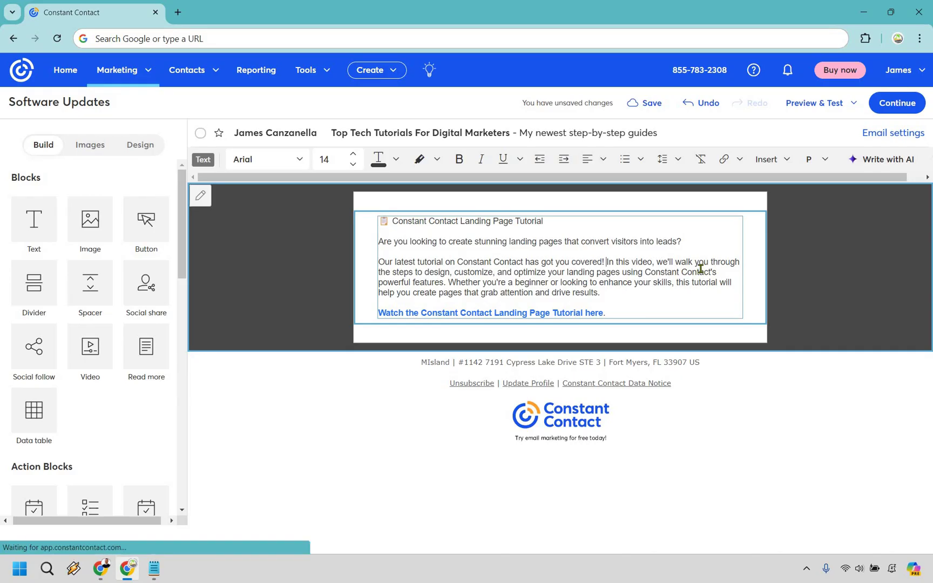
pyautogui.press('Return')
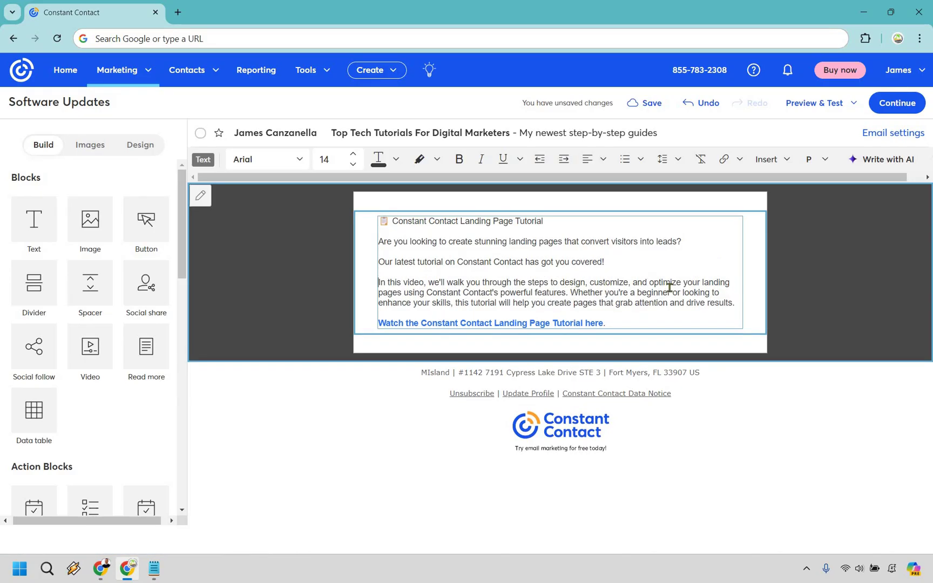
pyautogui.press('Return')
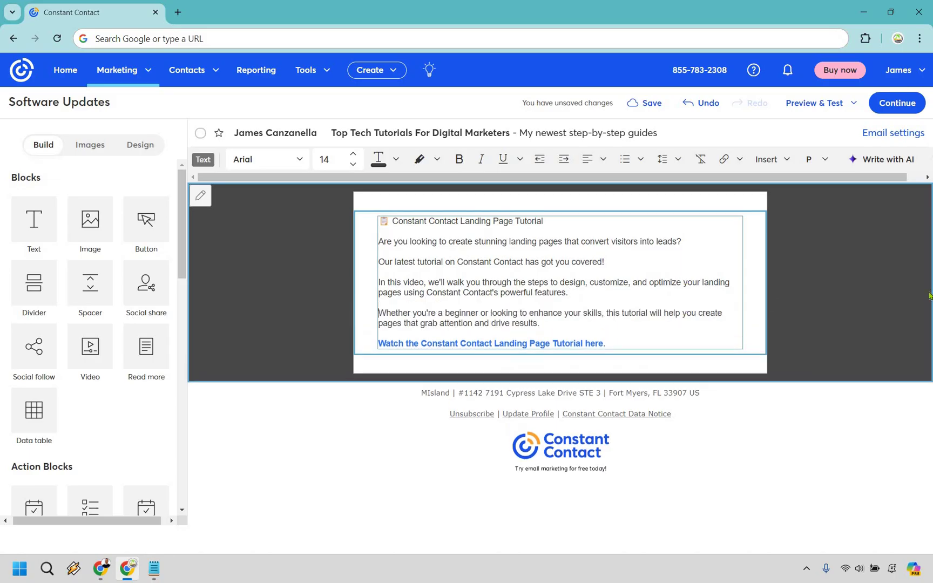
pyautogui.click(890, 277)
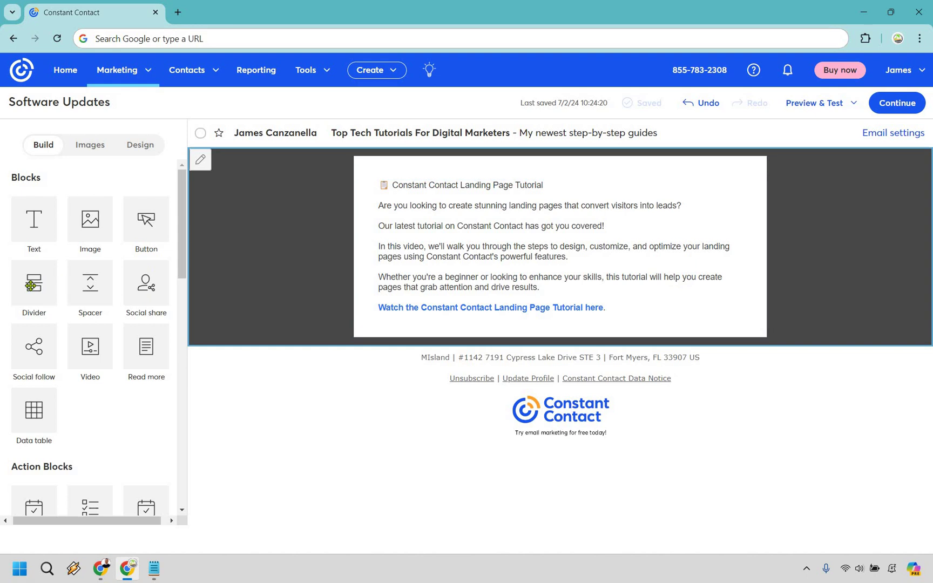
# - Add a divider below the landing page tutorial text and set its line style to Dashed
pyautogui.moveTo(434, 287); pyautogui.dragTo(492, 322)
pyautogui.moveTo(784, 321); pyautogui.dragTo(785, 321)
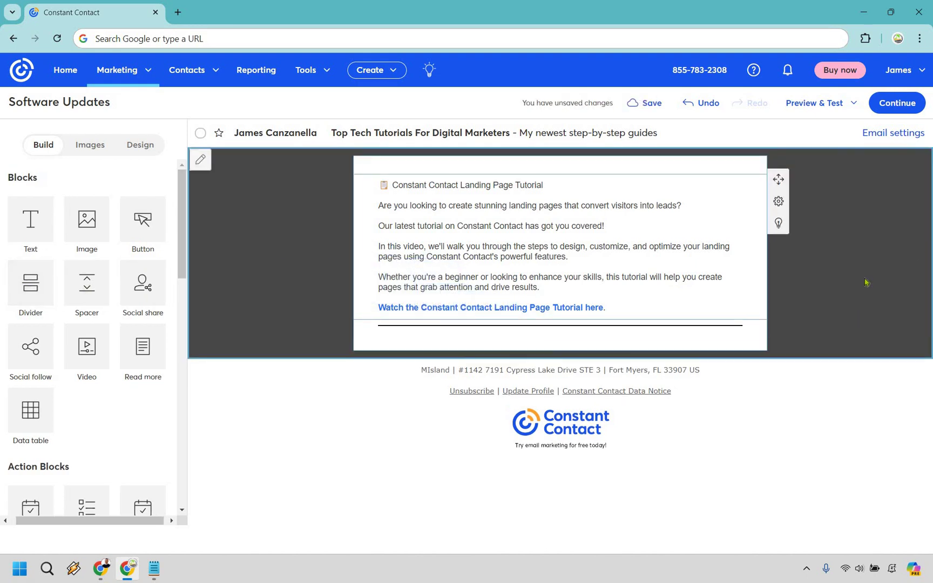
pyautogui.click(644, 327)
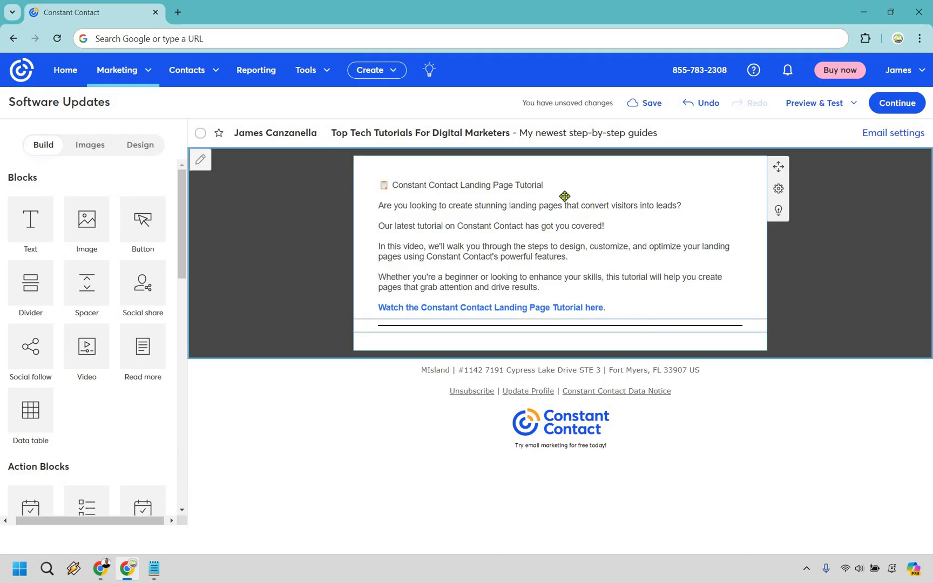
pyautogui.click(562, 161)
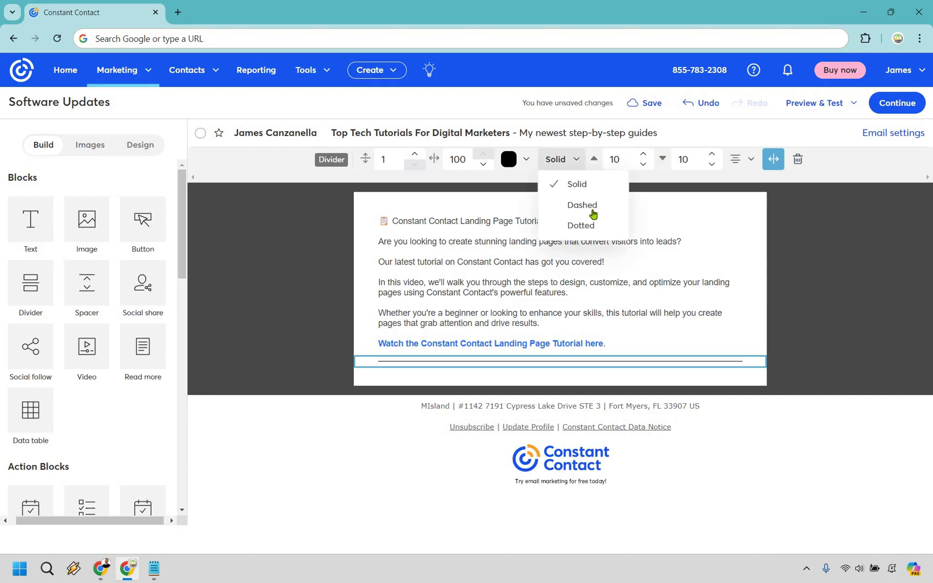
pyautogui.click(627, 211)
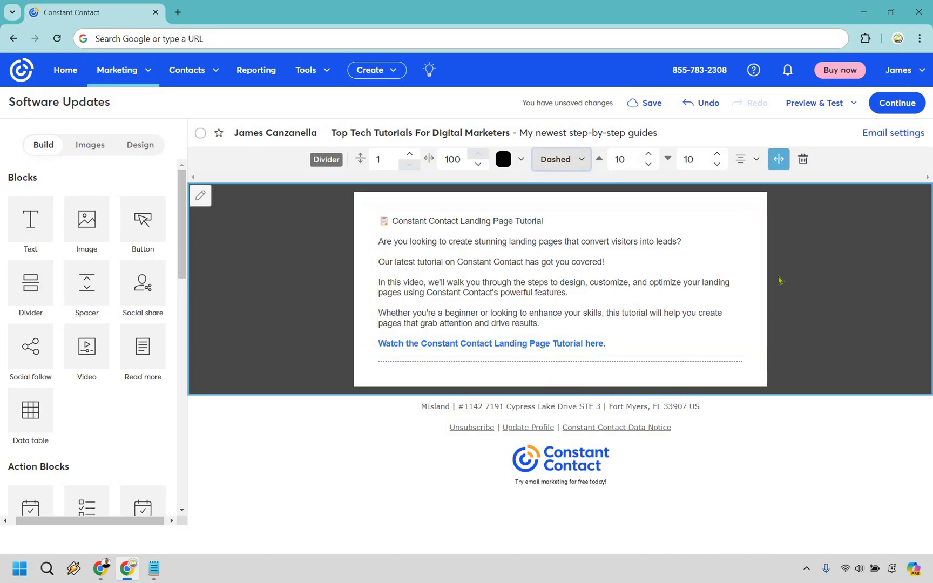
# - Add a text block below the divider and replace its content with the Repurpose.io Tutorial section from the Notepad newsletter
pyautogui.moveTo(31, 218); pyautogui.dragTo(559, 333)
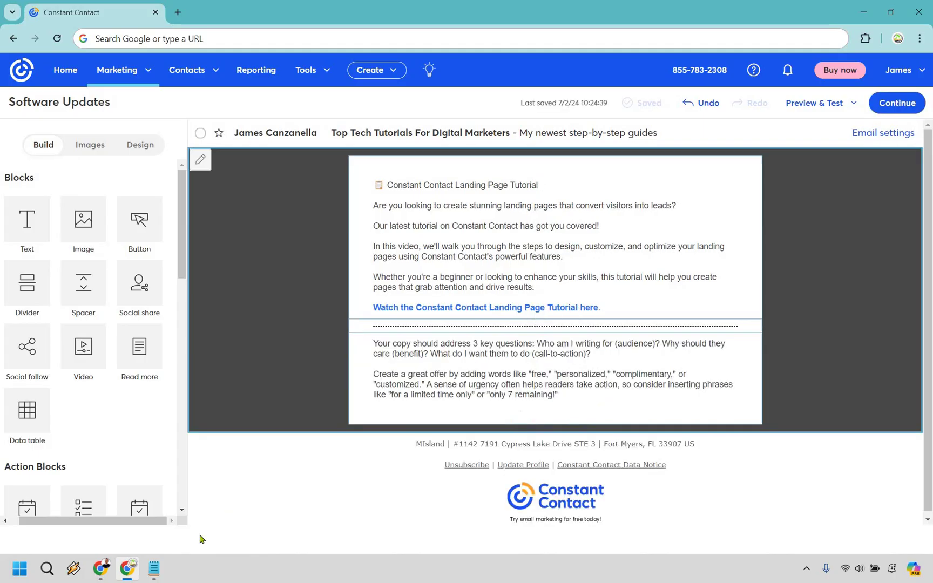
pyautogui.click(154, 568)
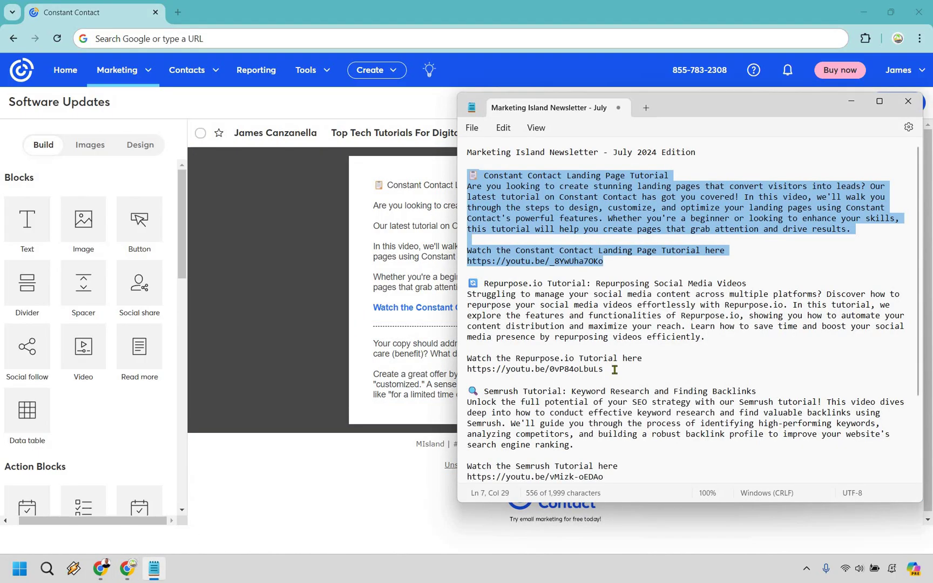
pyautogui.moveTo(470, 286); pyautogui.dragTo(603, 368)
pyautogui.hotkey('ctrl', 'c')
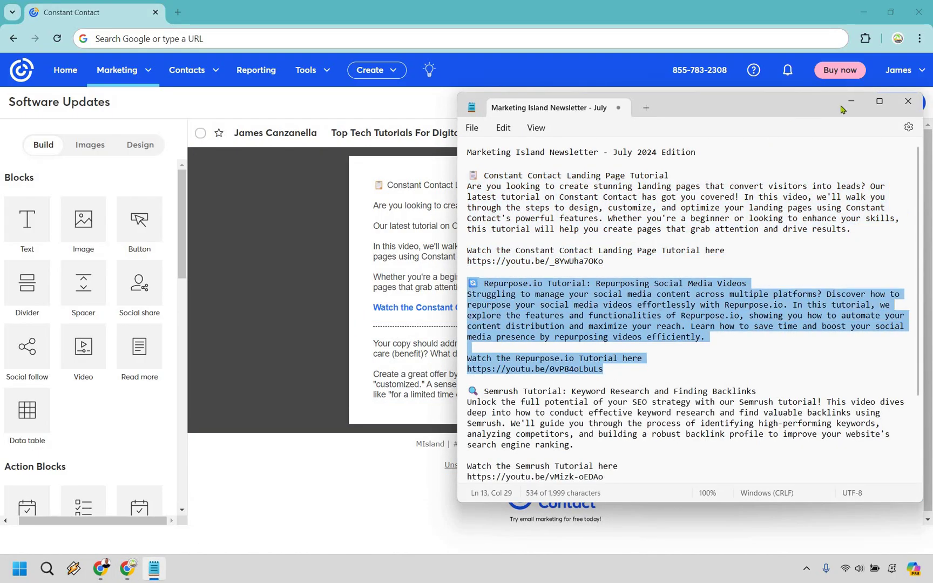
pyautogui.hotkey('alt', 'Tab')
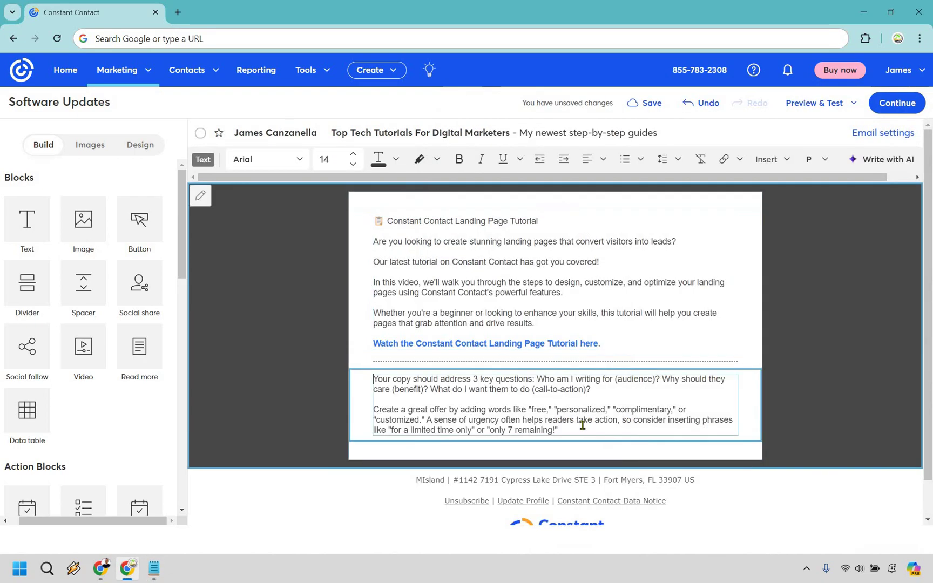
pyautogui.hotkey('ctrl', 'a')
pyautogui.hotkey('ctrl', 'v')
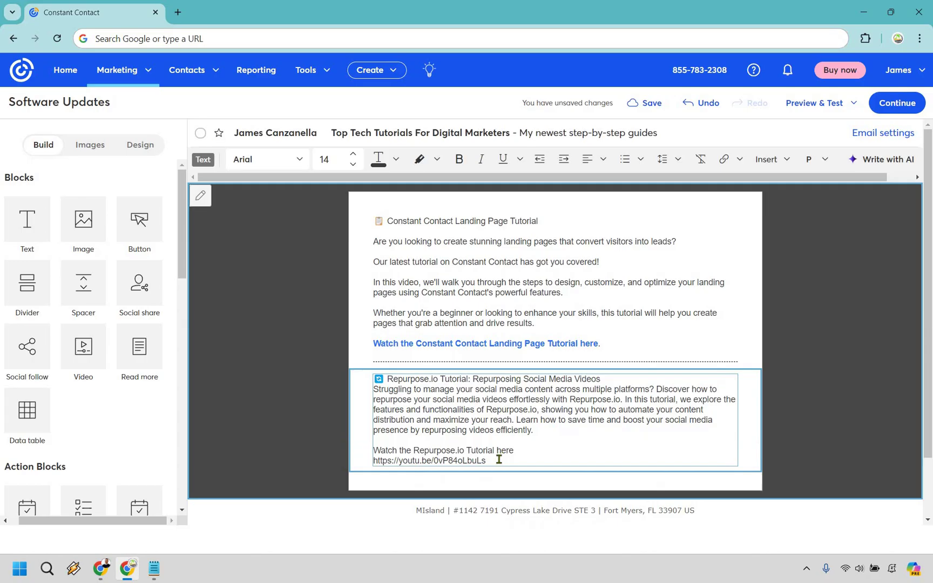
# - Cut the YouTube URL below "Watch the Repurpose.io Tutorial here" and end that line with a period
pyautogui.hotkey('shift', 'Left')
pyautogui.hotkey('shift', 'Left')
pyautogui.hotkey('shift', 'Left')
pyautogui.hotkey('shift', 'Left')
pyautogui.hotkey('shift', 'Left')
pyautogui.hotkey('shift', 'Left')
pyautogui.hotkey('shift', 'Left')
pyautogui.hotkey('shift', 'Left')
pyautogui.hotkey('shift', 'Left')
pyautogui.hotkey('shift', 'Left')
pyautogui.hotkey('shift', 'Left')
pyautogui.hotkey('shift', 'Left')
pyautogui.hotkey('shift', 'Left')
pyautogui.hotkey('shift', 'Left')
pyautogui.hotkey('shift', 'Left')
pyautogui.hotkey('shift', 'Left')
pyautogui.hotkey('shift', 'Left')
pyautogui.hotkey('shift', 'Left')
pyautogui.hotkey('shift', 'Left')
pyautogui.hotkey('shift', 'Left')
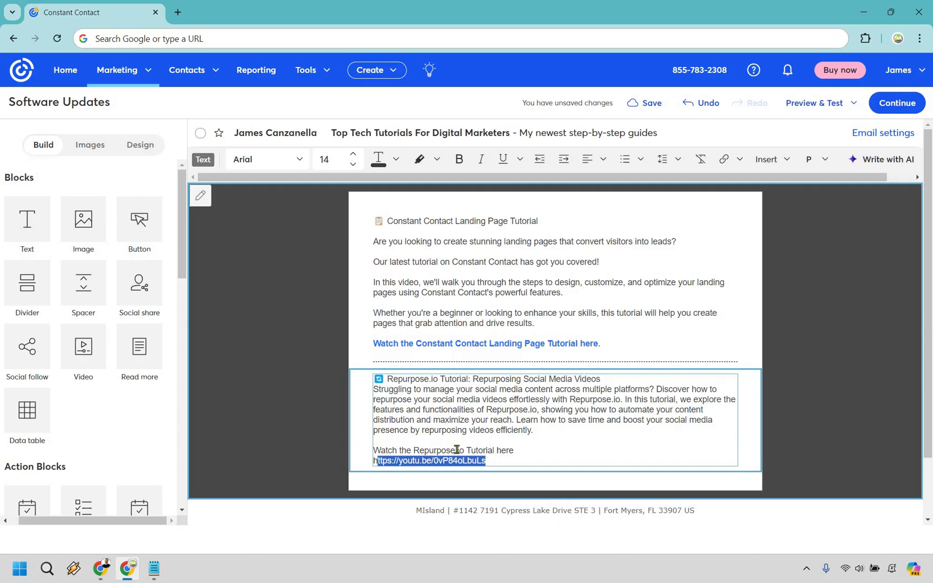
pyautogui.press('BackSpace')
pyautogui.press('BackSpace')
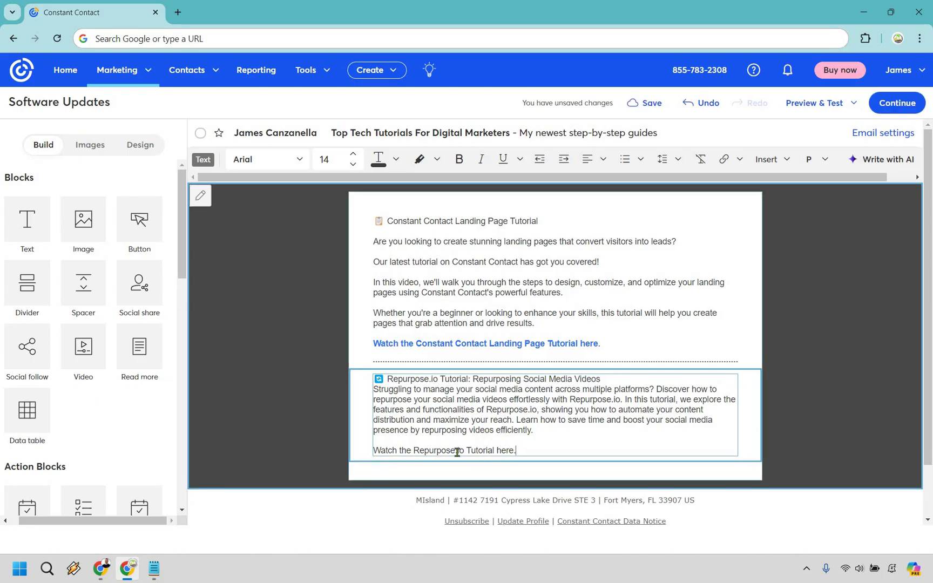
pyautogui.hotkey('shift', 'Left')
pyautogui.hotkey('shift', 'Left')
pyautogui.hotkey('shift', 'Left')
pyautogui.hotkey('shift', 'Left')
pyautogui.hotkey('shift', 'Left')
pyautogui.hotkey('shift', 'Left')
pyautogui.hotkey('shift', 'Left')
pyautogui.hotkey('shift', 'Left')
pyautogui.hotkey('shift', 'Left')
pyautogui.hotkey('shift', 'Left')
pyautogui.hotkey('shift', 'Left')
pyautogui.hotkey('shift', 'Left')
pyautogui.hotkey('shift', 'Left')
pyautogui.hotkey('shift', 'Left')
pyautogui.hotkey('shift', 'Left')
pyautogui.hotkey('shift', 'Left')
pyautogui.hotkey('shift', 'Left')
pyautogui.hotkey('shift', 'Left')
pyautogui.hotkey('shift', 'Left')
pyautogui.hotkey('shift', 'Left')
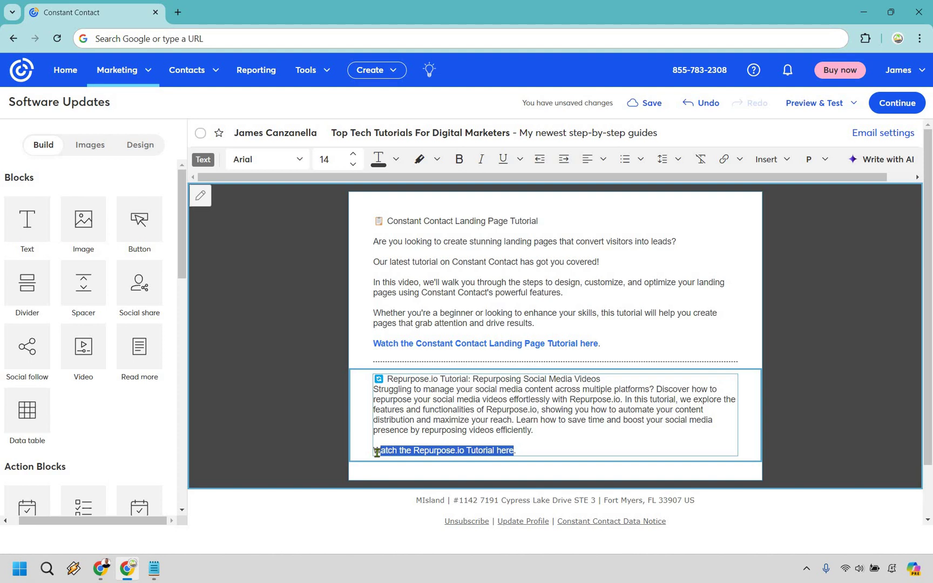
pyautogui.hotkey('shift', 'Left')
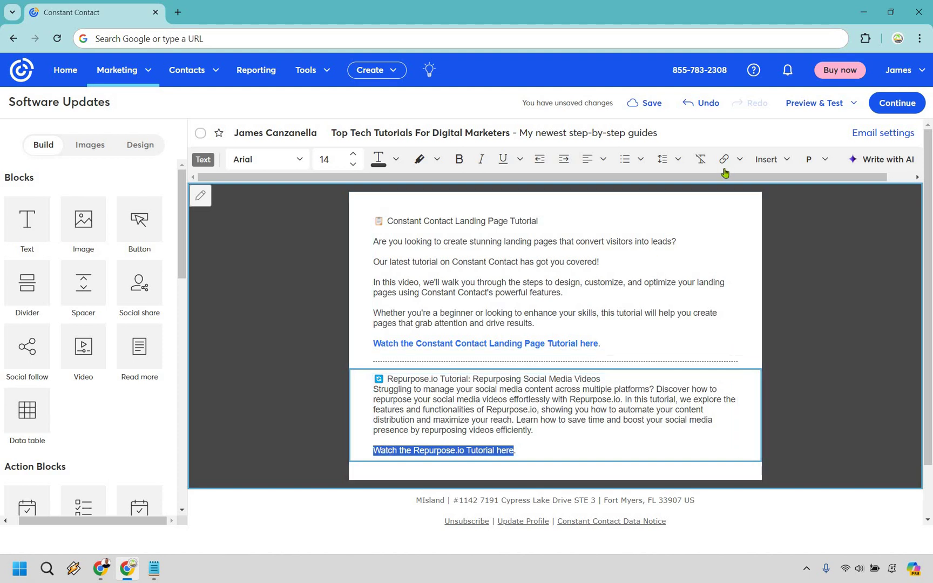
pyautogui.click(725, 162)
pyautogui.press('Return')
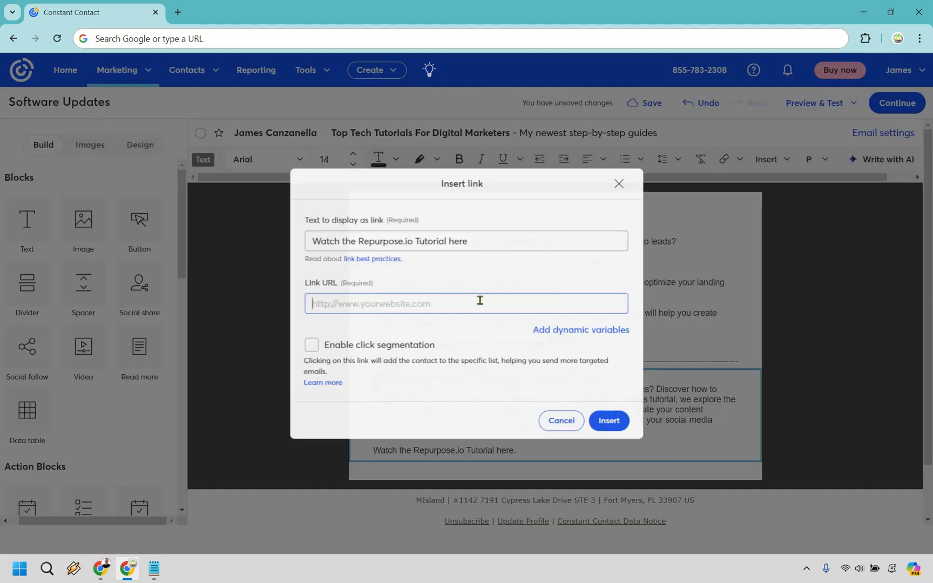
pyautogui.write('https://youtu.be/0vP84oLbuLs')
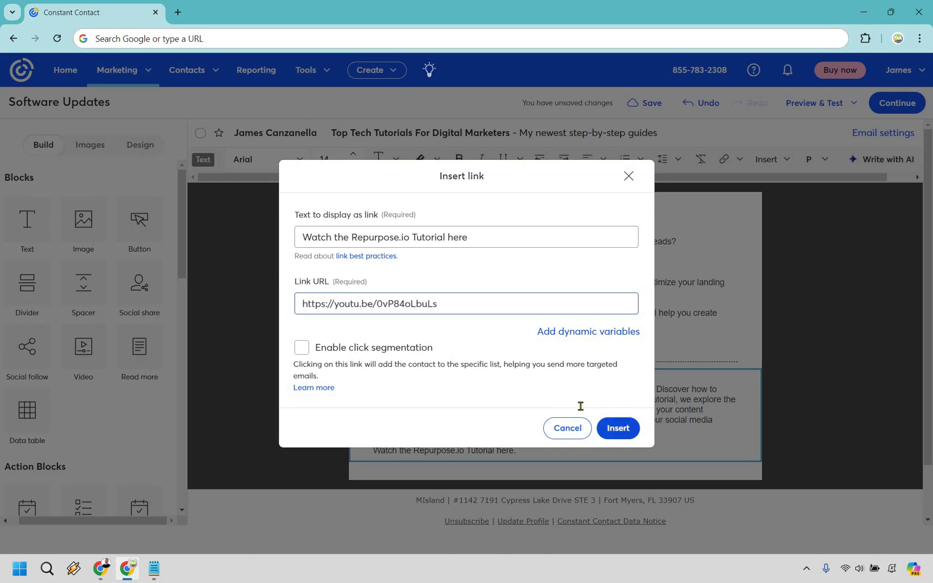
pyautogui.press('Return')
# - Put a blank line under the Repurpose.io heading and start new paragraphs at "Discover how", "In this tutorial" and "Learn how to save time"
pyautogui.click(374, 388)
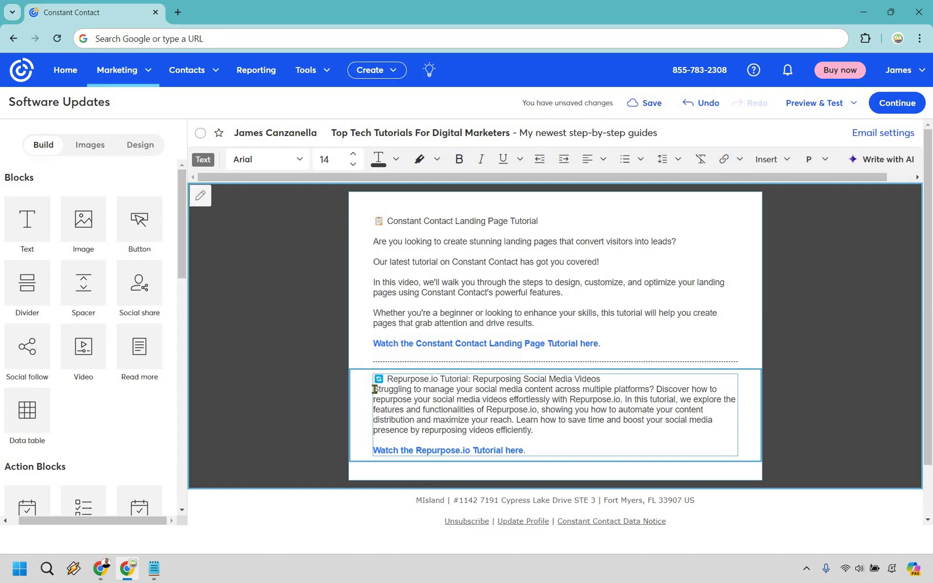
pyautogui.press('Return')
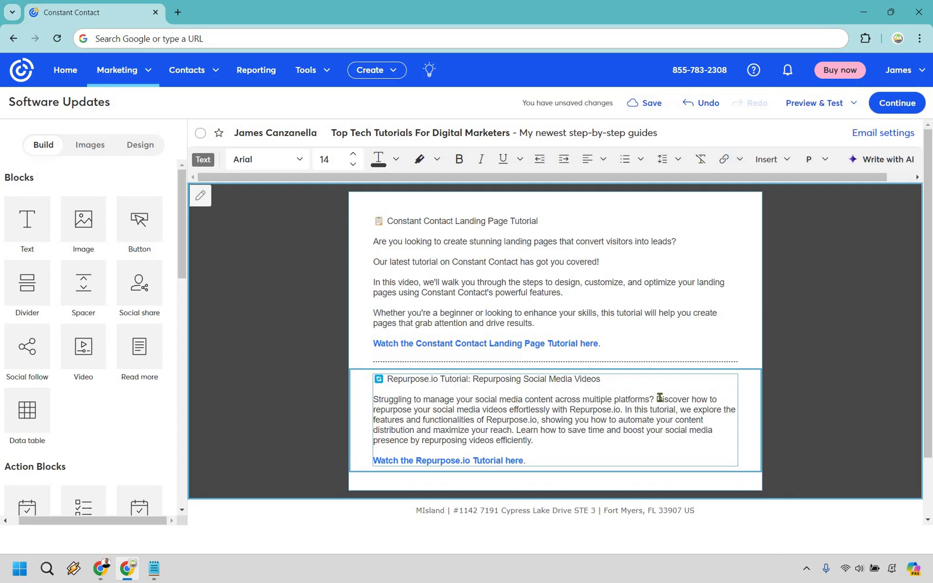
pyautogui.press('Return')
pyautogui.press('Return')
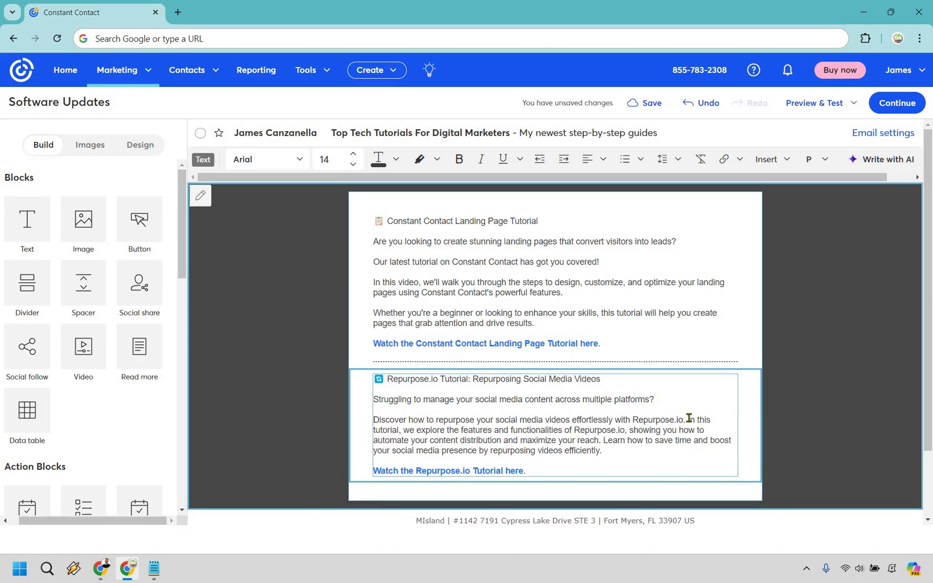
pyautogui.click(692, 419)
pyautogui.press('Return')
pyautogui.press('Return')
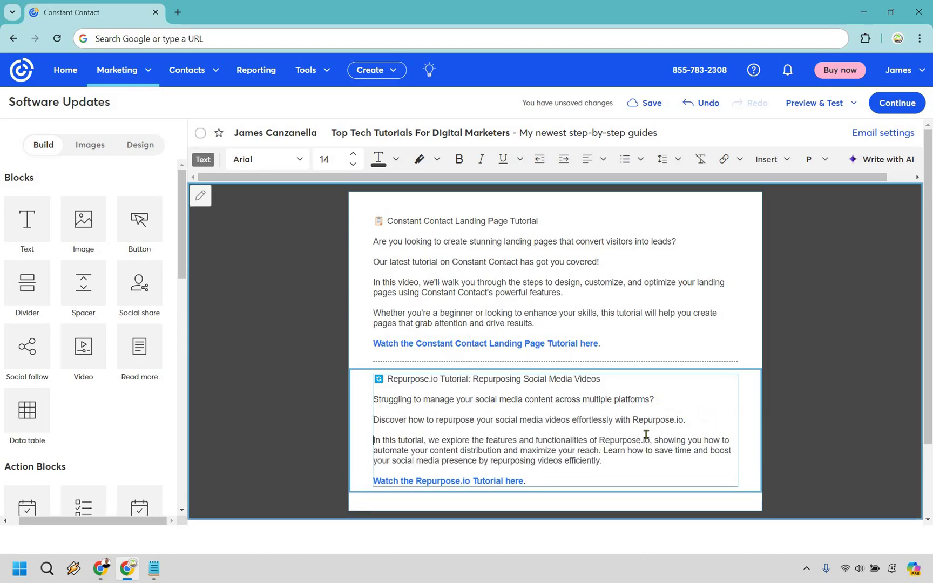
pyautogui.click(603, 450)
pyautogui.press('Return')
pyautogui.press('Return')
pyautogui.click(814, 346)
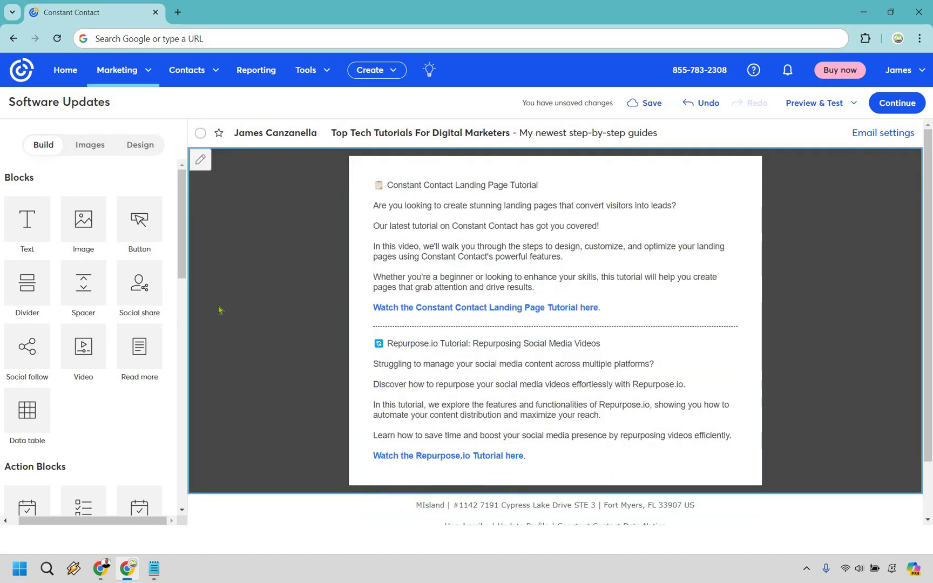
# - Add a divider below the Repurpose.io tutorial text and a text block beneath that divider
pyautogui.moveTo(36, 288); pyautogui.dragTo(513, 469)
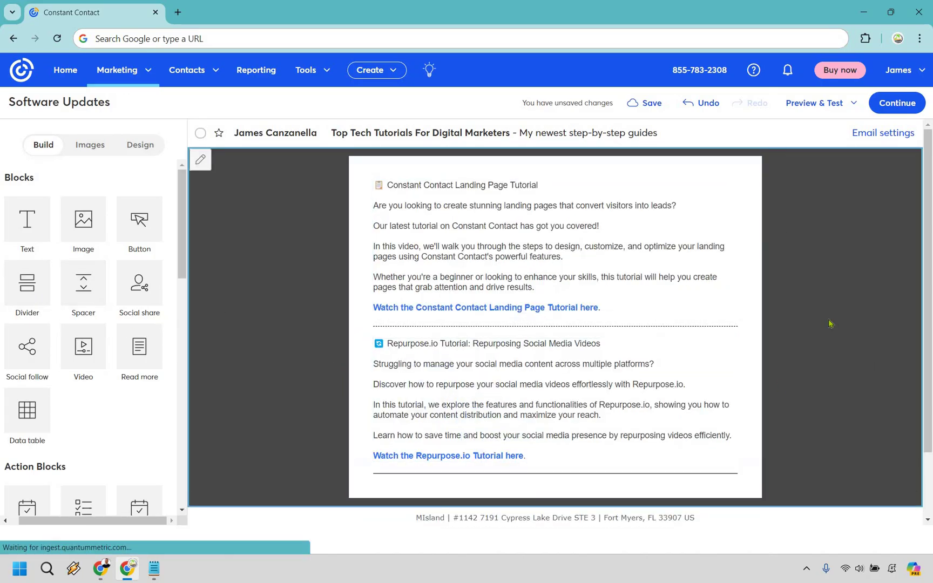
pyautogui.scroll(-2, 645, 270)
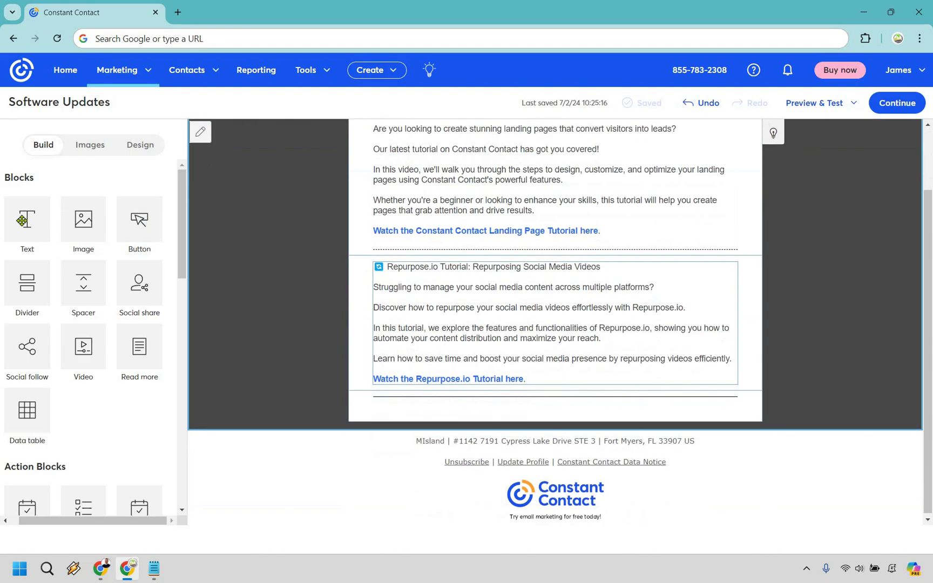
pyautogui.moveTo(27, 218); pyautogui.dragTo(454, 406)
# - Replace the new text block's placeholder content with the Semrush Tutorial section, including its YouTube URL, from the Notepad newsletter
pyautogui.hotkey('alt', 'Tab')
pyautogui.scroll(-3, 484, 326)
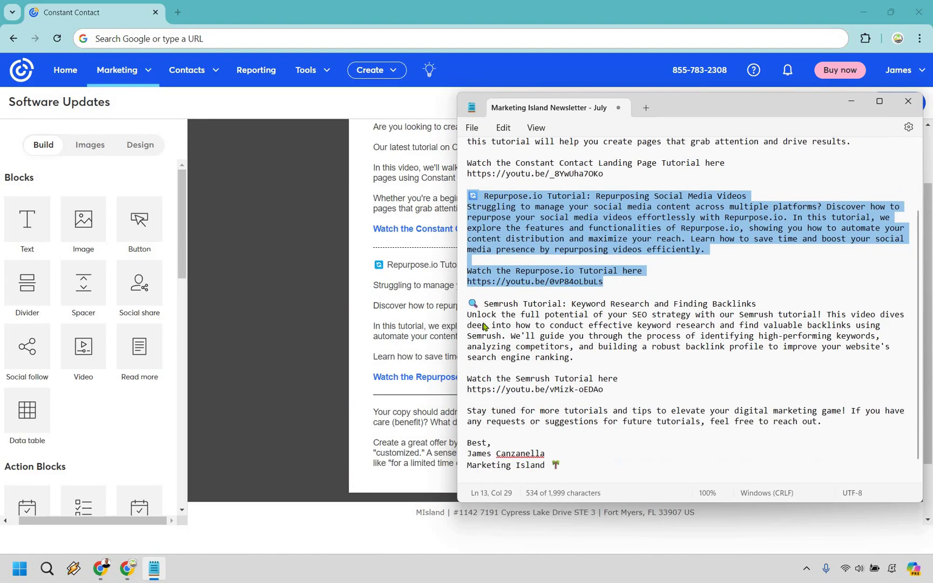
pyautogui.moveTo(604, 390); pyautogui.dragTo(467, 308)
pyautogui.hotkey('ctrl', 'c')
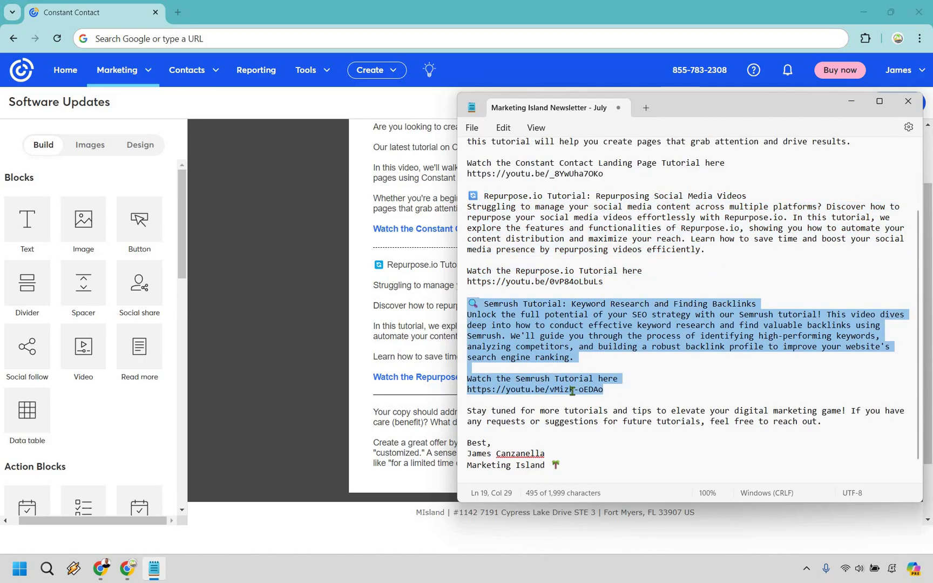
pyautogui.hotkey('alt', 'Tab')
pyautogui.scroll(-2, 571, 377)
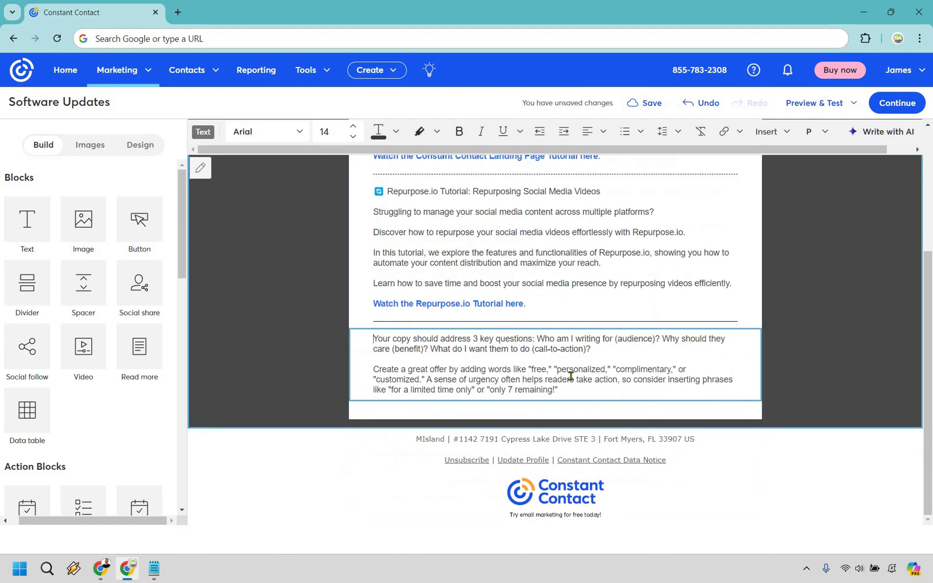
pyautogui.hotkey('ctrl', 'a')
pyautogui.hotkey('ctrl', 'v')
# - Cut the YouTube URL below "Watch the Semrush Tutorial here" and end that line with a period
pyautogui.moveTo(375, 410); pyautogui.dragTo(485, 410)
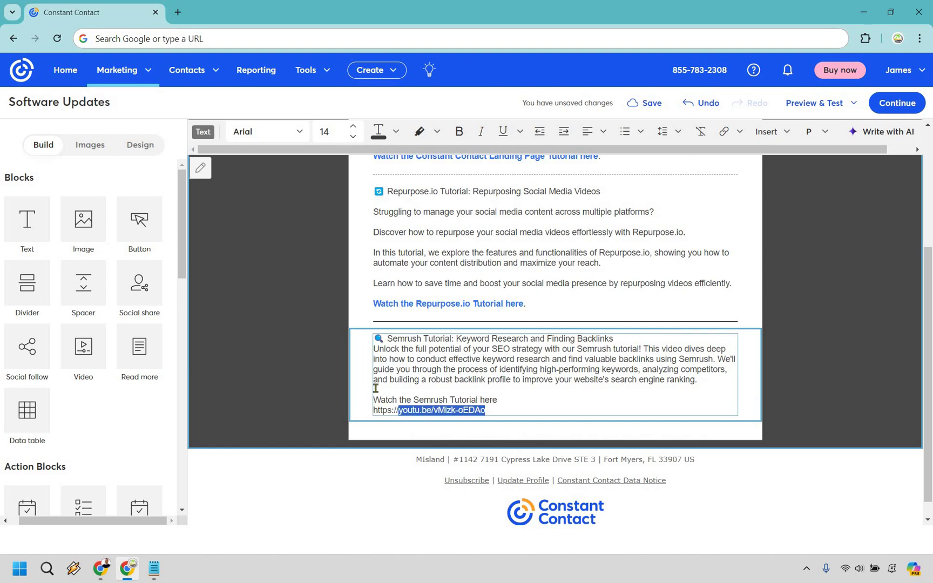
pyautogui.press('BackSpace')
pyautogui.press('BackSpace')
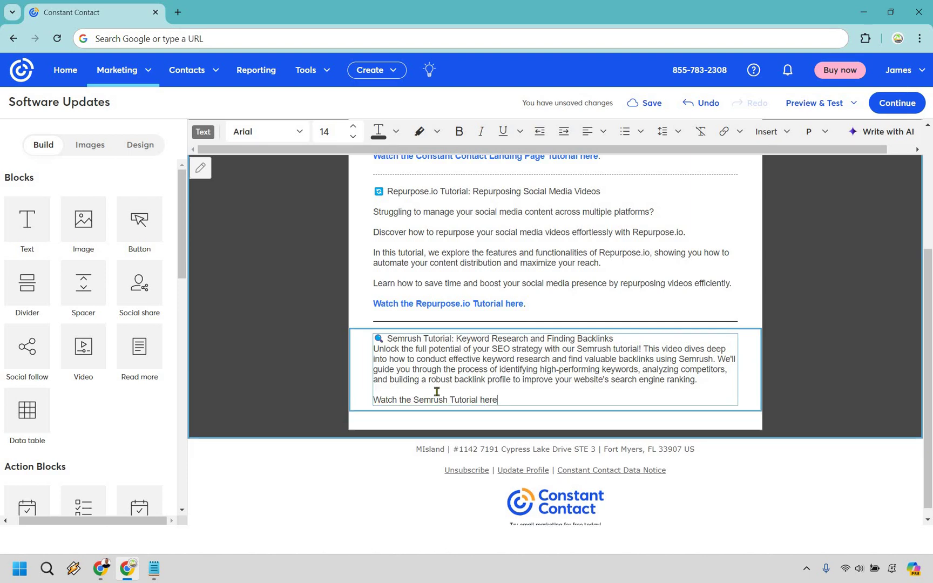
pyautogui.moveTo(497, 400); pyautogui.dragTo(380, 399)
pyautogui.hotkey('shift', 'Home')
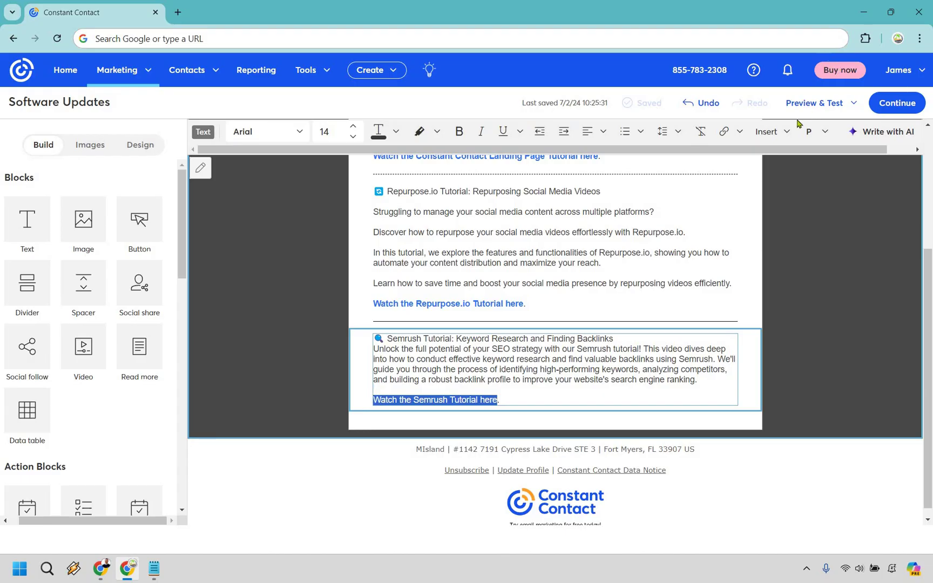
pyautogui.click(739, 132)
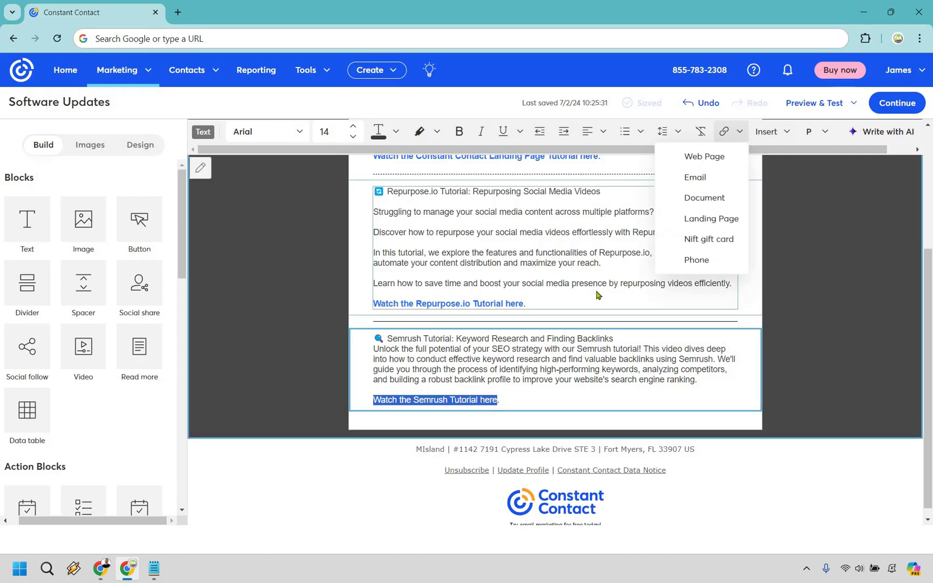
pyautogui.click(702, 156)
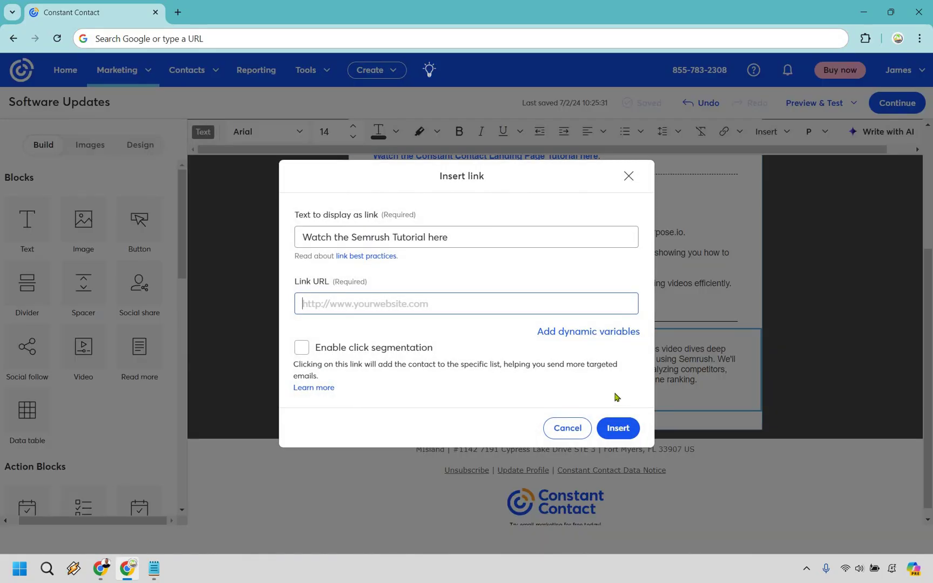
pyautogui.write('https://youtu.be/xMlsk-oED4o')
pyautogui.click(618, 428)
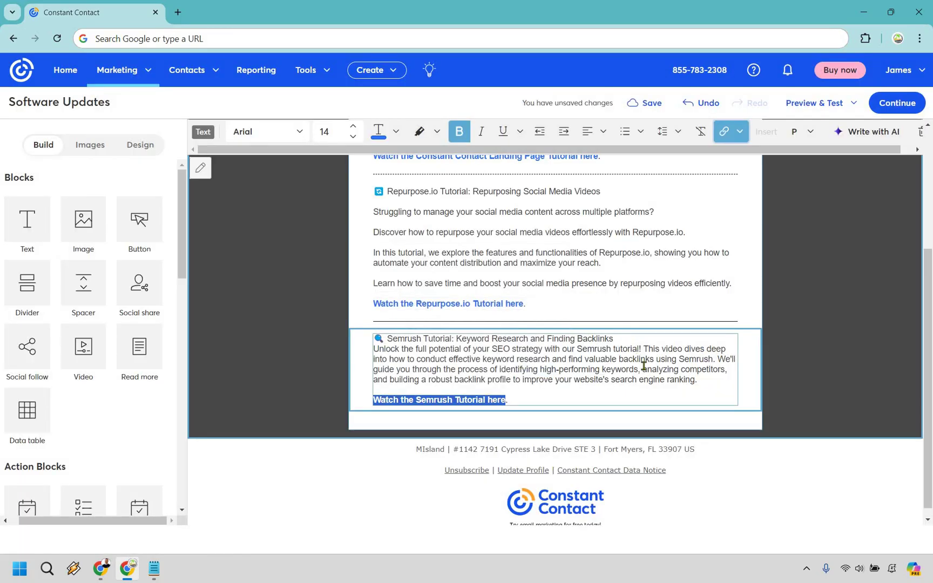
# - Put a blank line under the Semrush heading and start new paragraphs at "This video dives deep" and "We'll guide you"
pyautogui.click(644, 343)
pyautogui.press('Return')
pyautogui.press('Return')
pyautogui.press('Return')
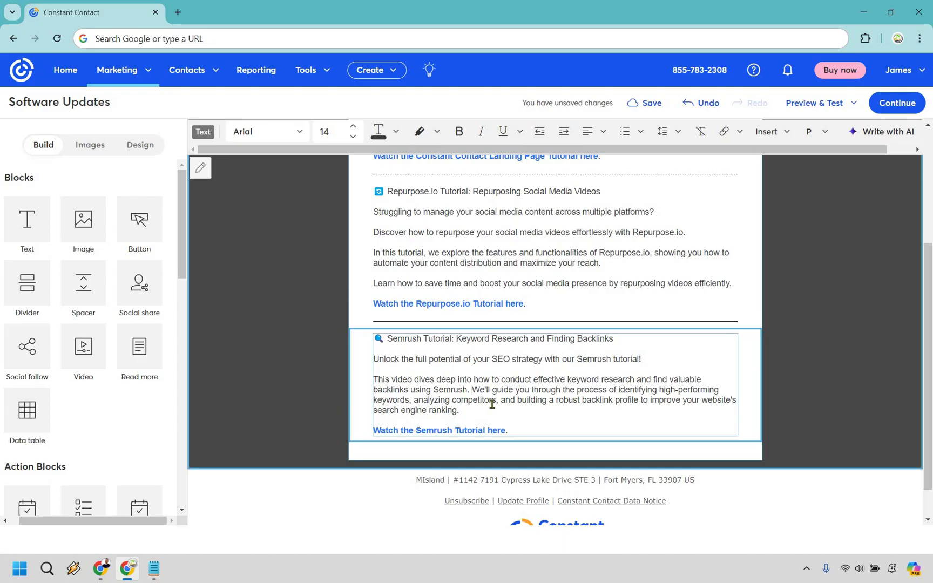
pyautogui.press('Return')
pyautogui.press('Return')
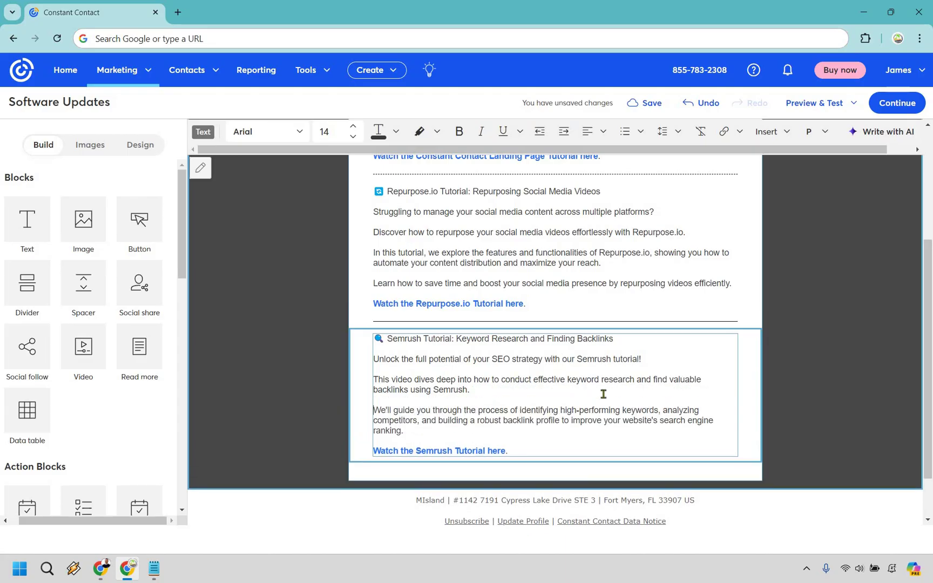
pyautogui.click(854, 348)
# - Add an image block at the top of the email, above the landing page tutorial heading
pyautogui.scroll(5, 854, 348)
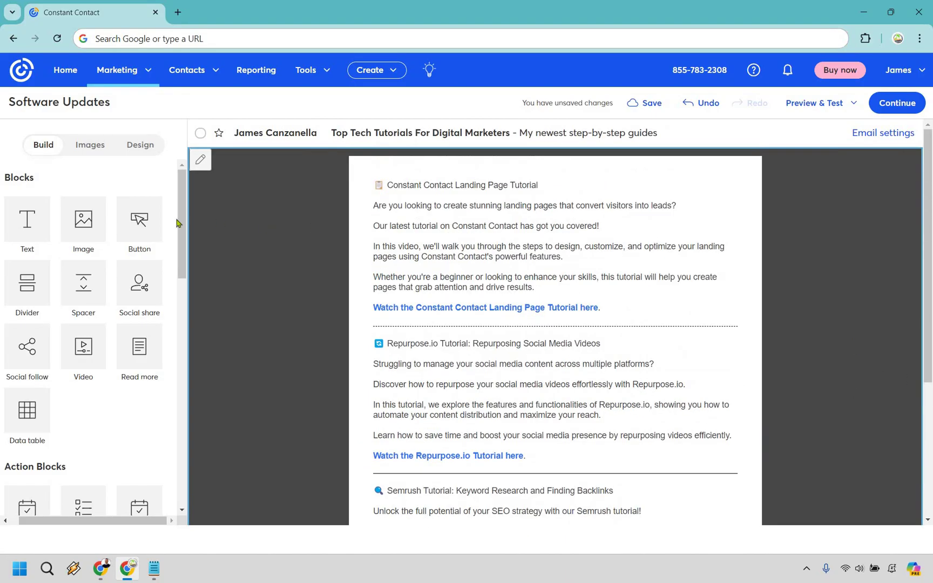
pyautogui.moveTo(81, 224); pyautogui.dragTo(482, 178)
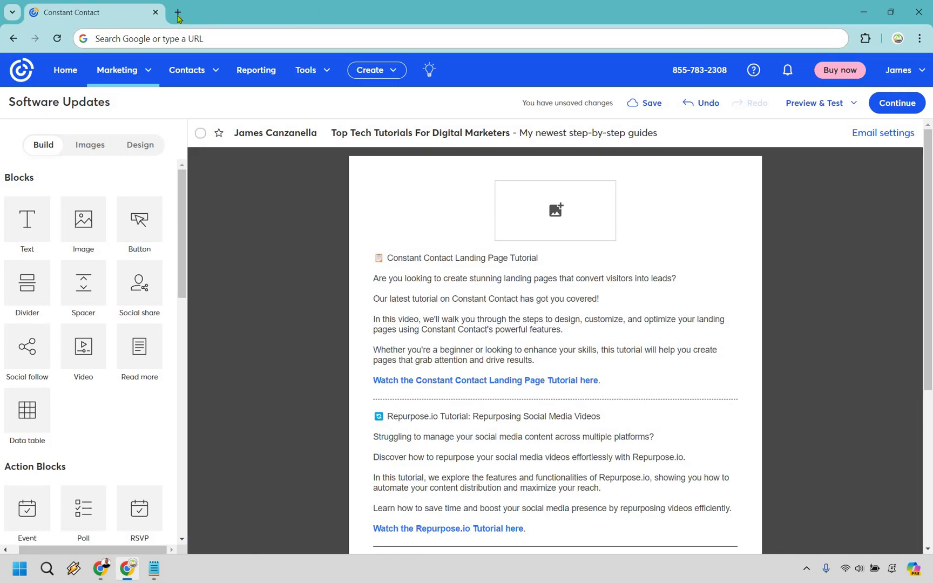
pyautogui.click(525, 210)
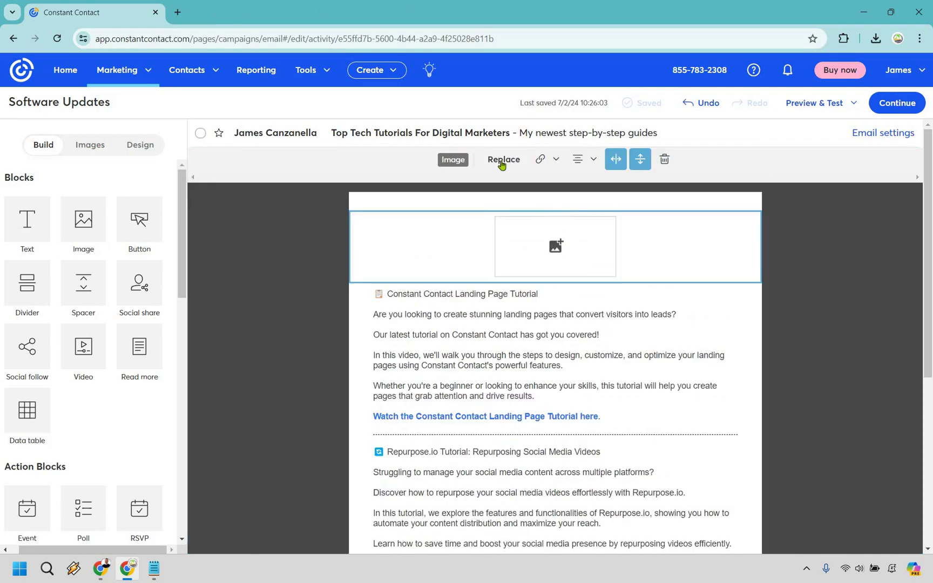
# - Upload MI-Logo-2.png from the computer to the image library and insert it into the new image block
pyautogui.click(502, 161)
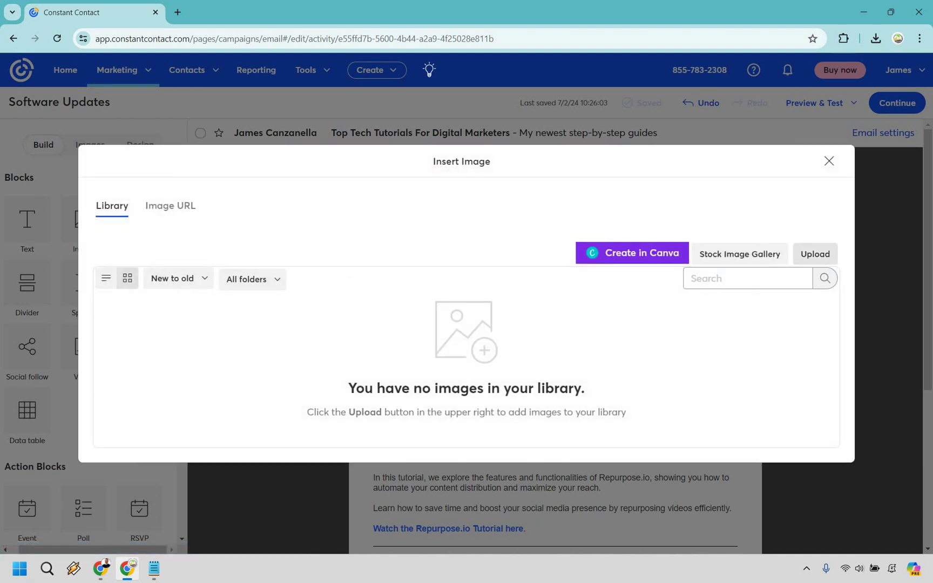
pyautogui.click(819, 255)
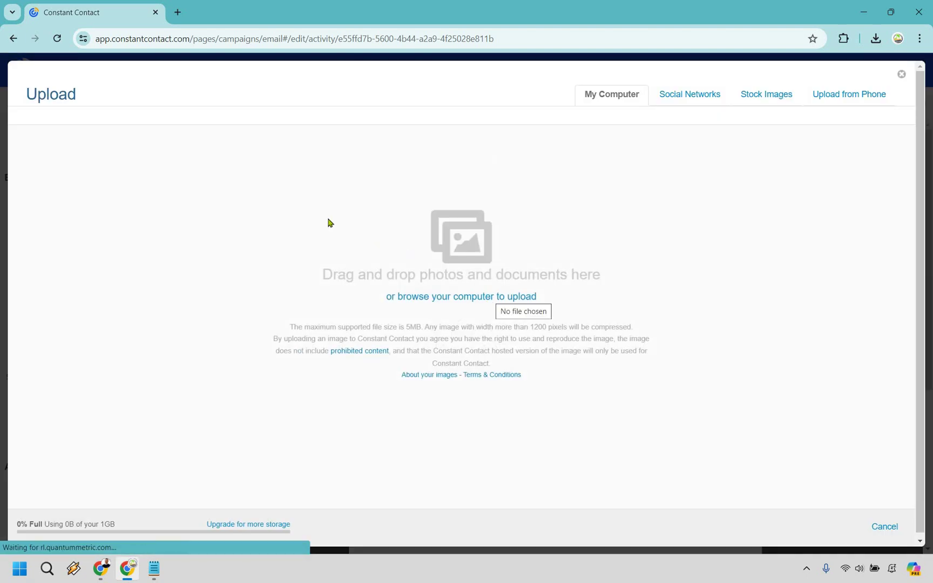
pyautogui.doubleClick(181, 166)
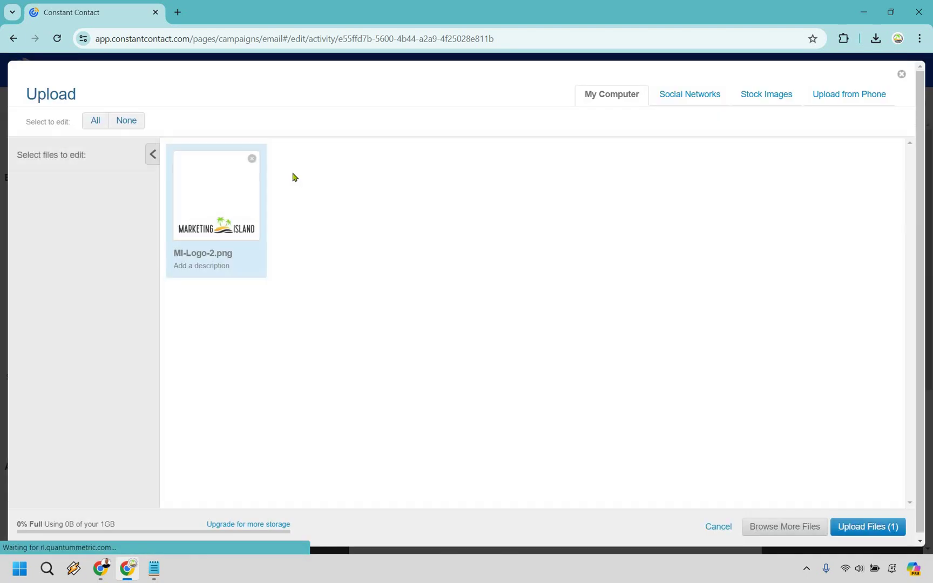
pyautogui.click(890, 530)
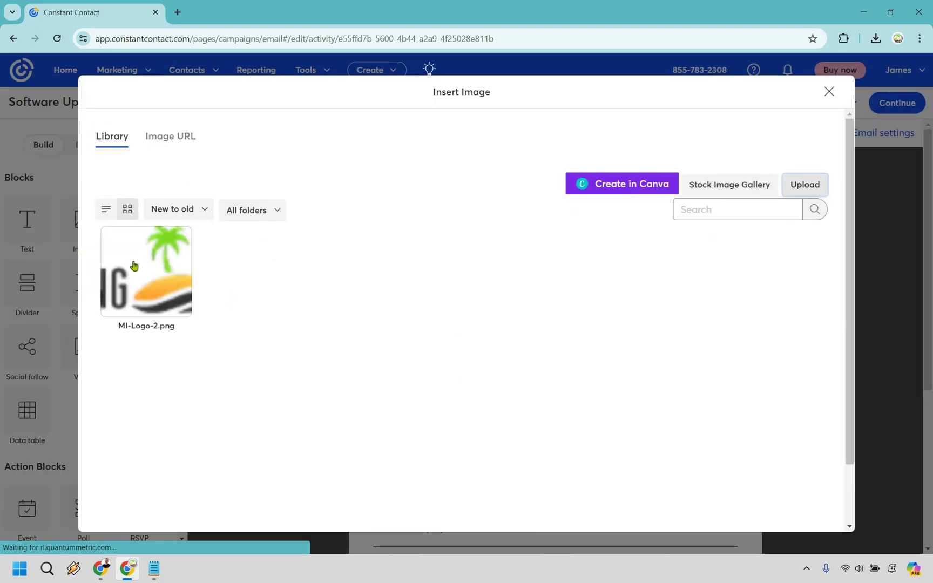
pyautogui.click(134, 264)
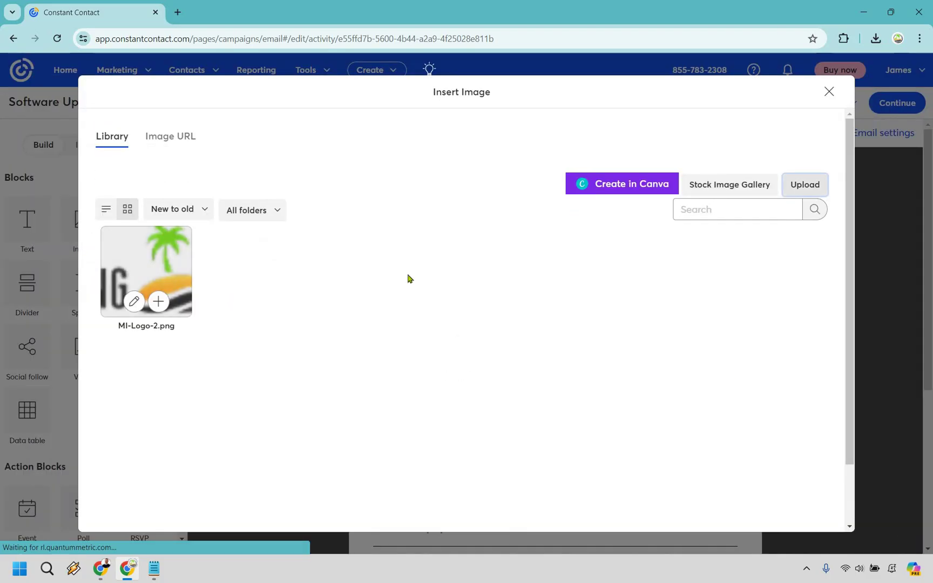
pyautogui.scroll(-2, 816, 506)
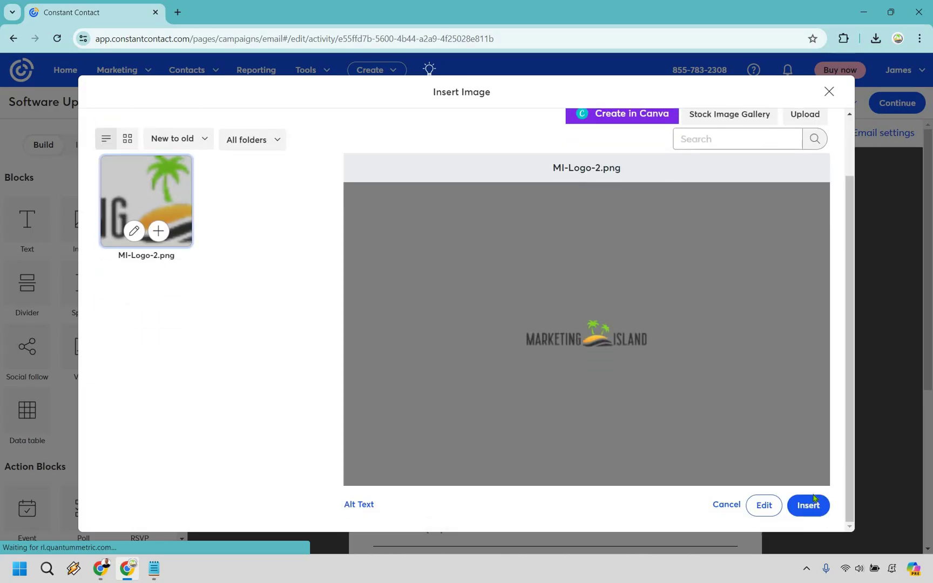
pyautogui.click(807, 503)
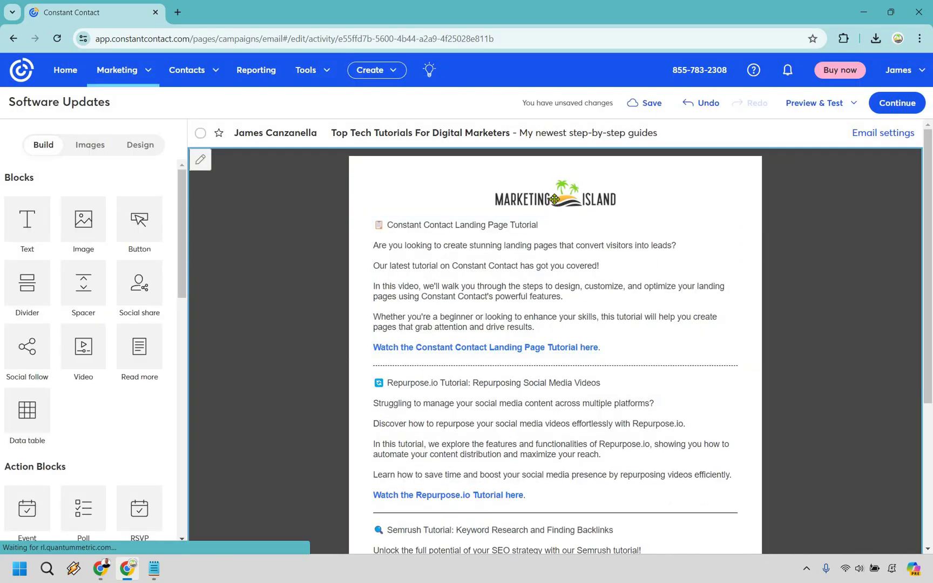
# - Enlarge the Marketing Island logo slightly, keeping it centred above the landing page tutorial section
pyautogui.click(556, 199)
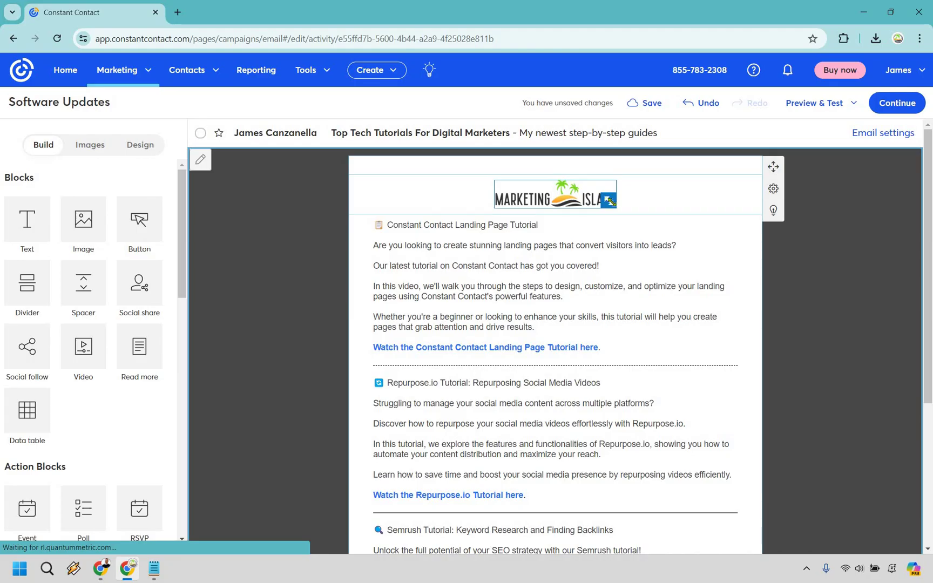
pyautogui.moveTo(613, 202); pyautogui.dragTo(620, 206)
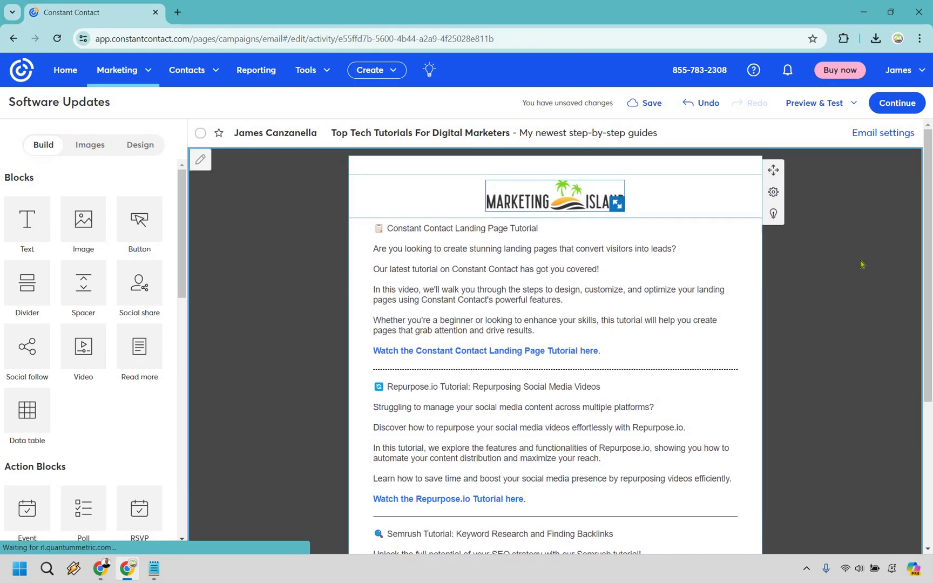
pyautogui.click(863, 259)
pyautogui.click(500, 250)
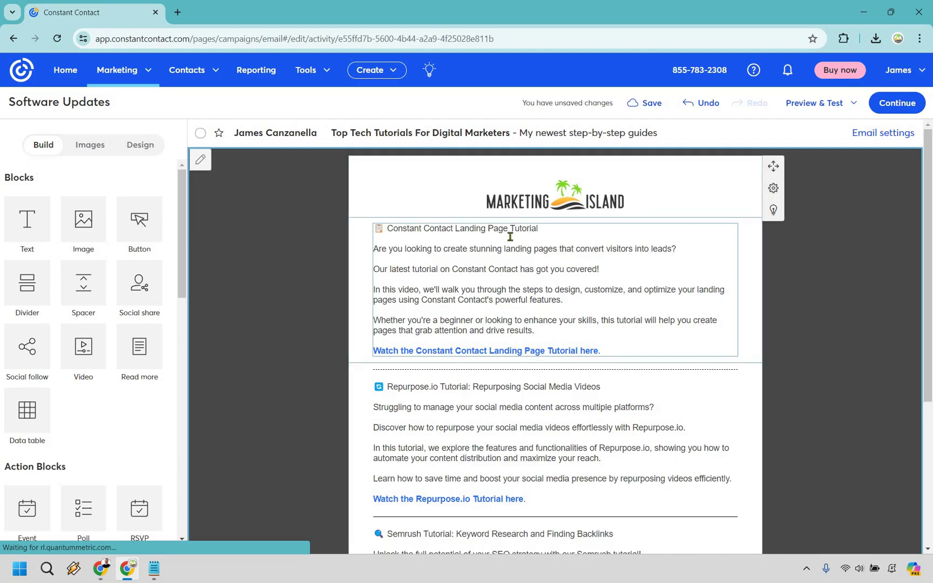
# - Increase the font size of the Constant Contact Landing Page Tutorial heading, including its clipboard emoji, so it stands out from the body text
pyautogui.moveTo(542, 265); pyautogui.dragTo(385, 266)
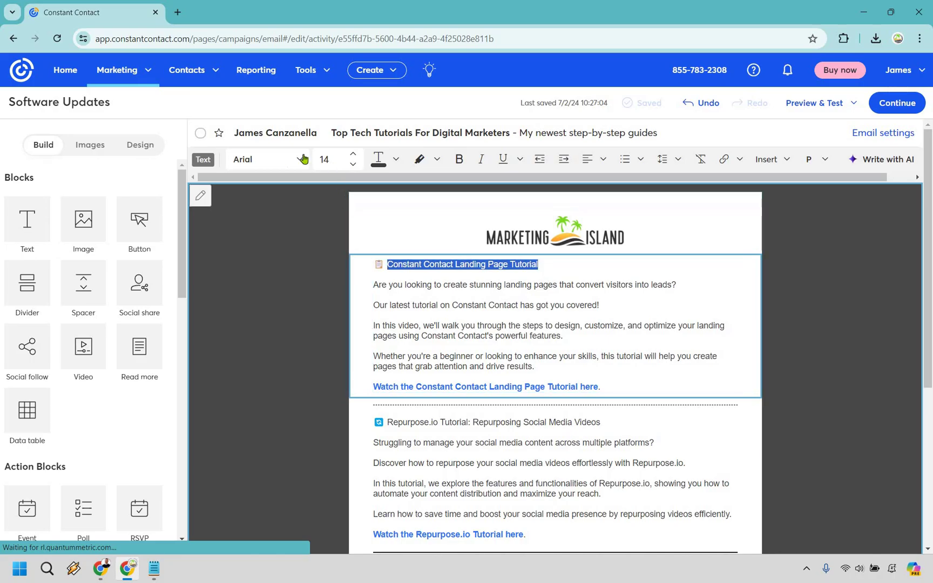
pyautogui.click(352, 155)
pyautogui.click(352, 155)
pyautogui.click(352, 155)
pyautogui.click(352, 155)
pyautogui.click(352, 155)
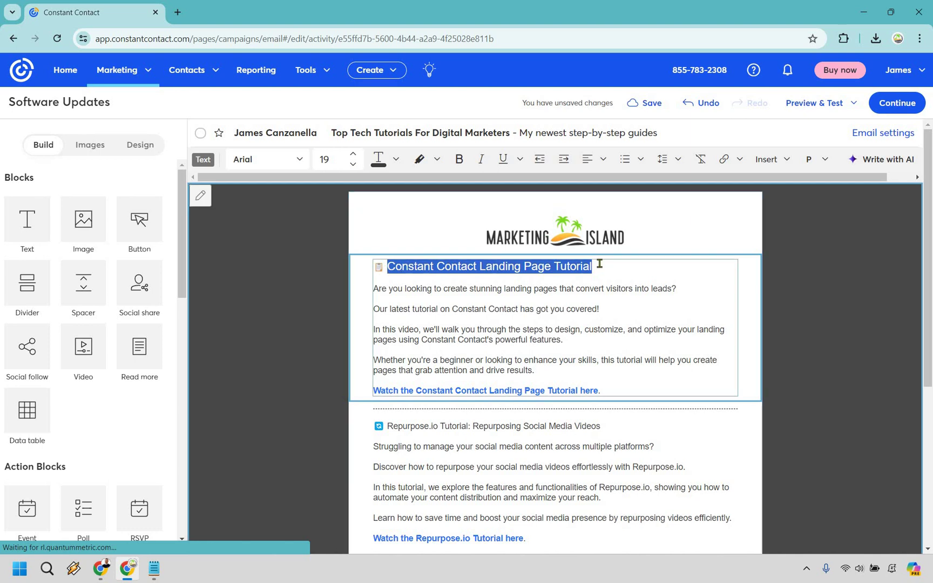
pyautogui.moveTo(617, 263); pyautogui.dragTo(379, 271)
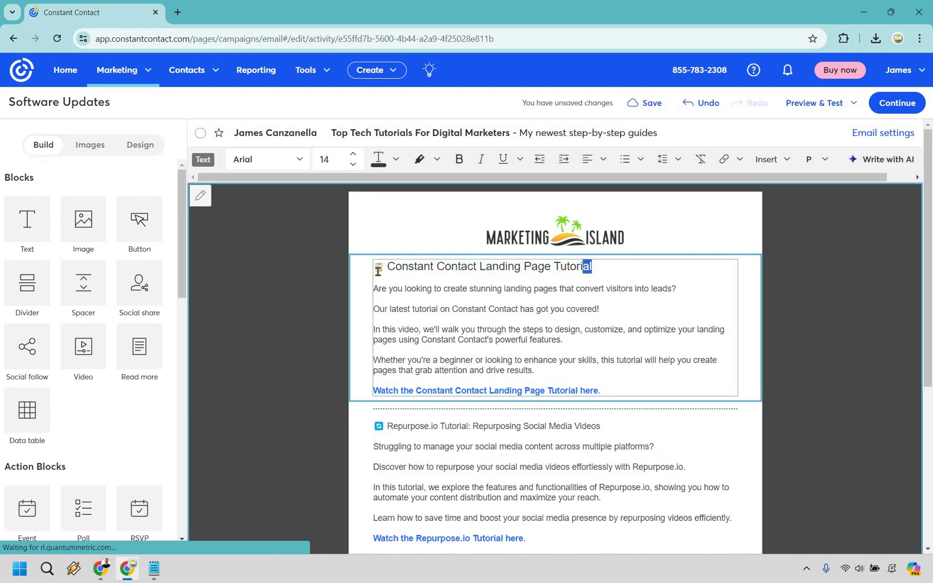
pyautogui.click(353, 155)
pyautogui.click(353, 156)
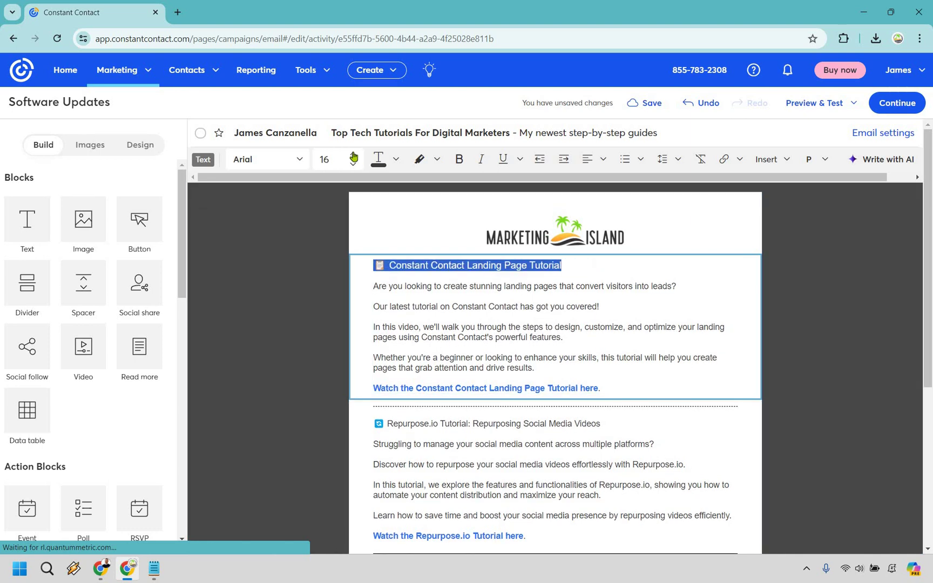
pyautogui.click(354, 156)
pyautogui.click(353, 156)
pyautogui.click(353, 156)
pyautogui.click(353, 156)
pyautogui.click(813, 335)
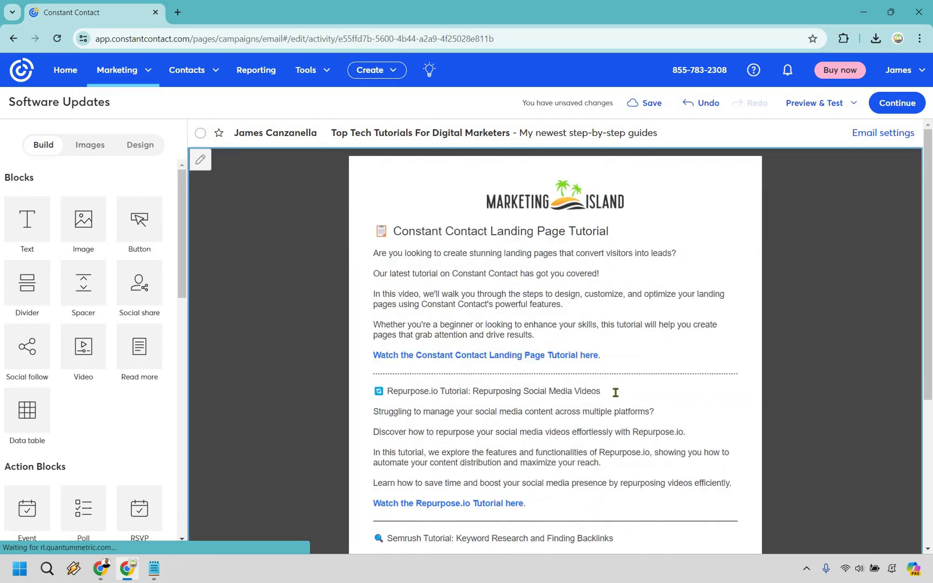
# - Enlarge the Repurpose.io tutorial heading and its emoji to nearly the same font size as the landing page heading
pyautogui.click(616, 395)
pyautogui.moveTo(616, 428); pyautogui.dragTo(378, 429)
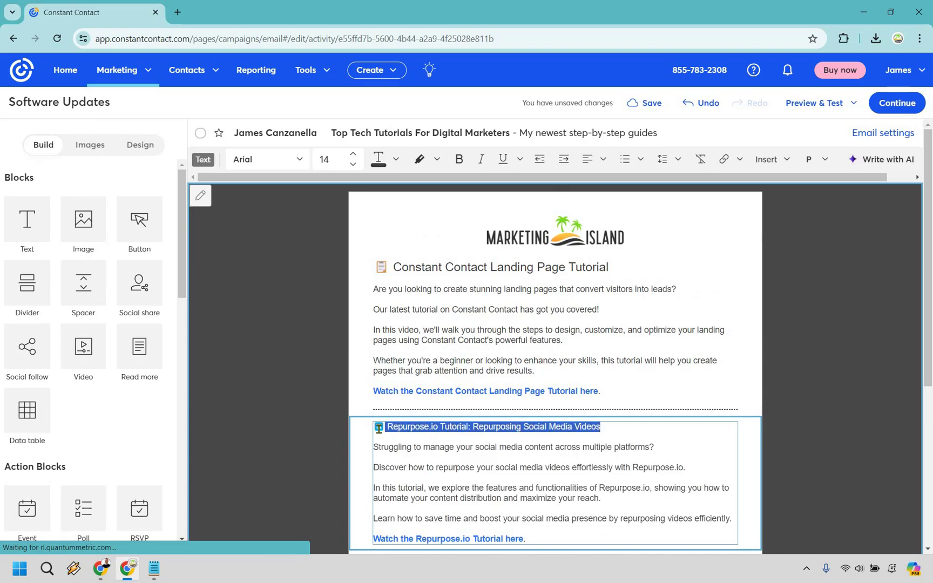
pyautogui.click(355, 155)
pyautogui.click(354, 155)
pyautogui.click(354, 155)
pyautogui.click(354, 155)
pyautogui.click(355, 155)
pyautogui.click(878, 301)
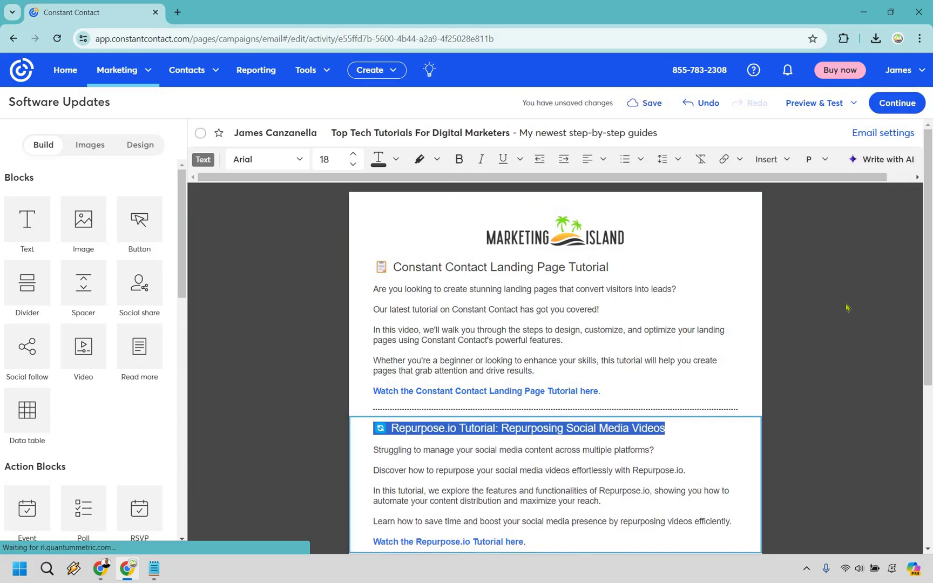
# - Increase the font size of the Semrush tutorial heading and its magnifying glass emoji in line with the other section headings
pyautogui.scroll(-1, 627, 362)
pyautogui.scroll(-3, 627, 361)
pyautogui.click(625, 397)
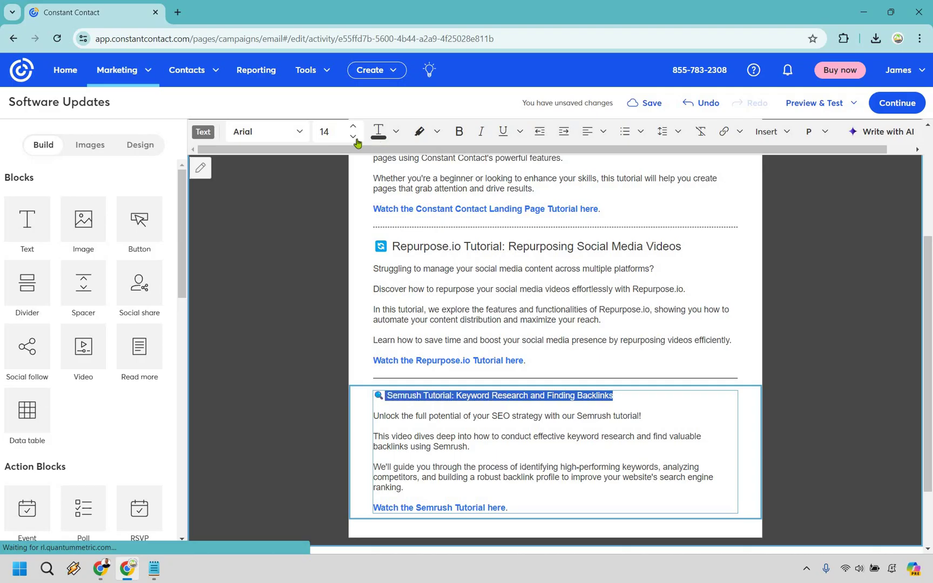
pyautogui.scroll(3, 353, 131)
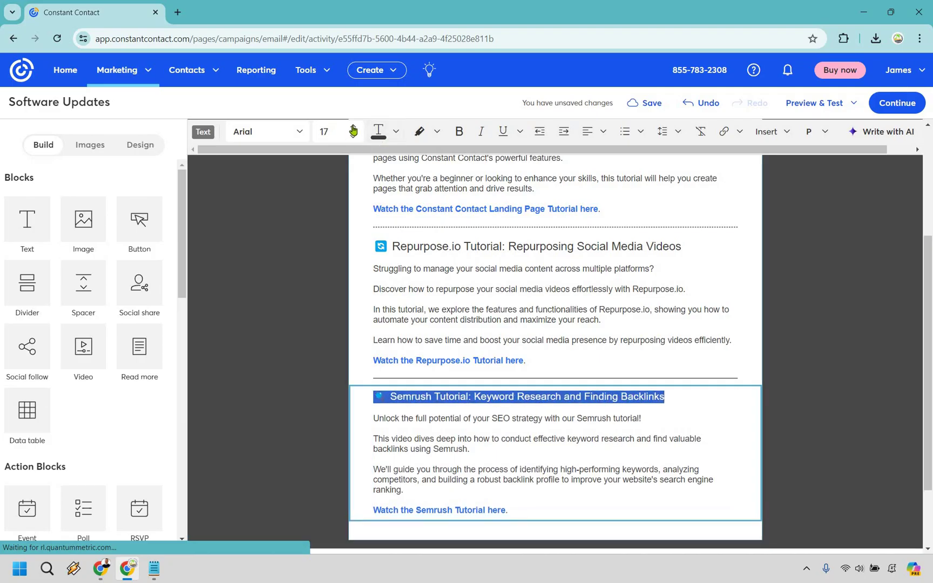
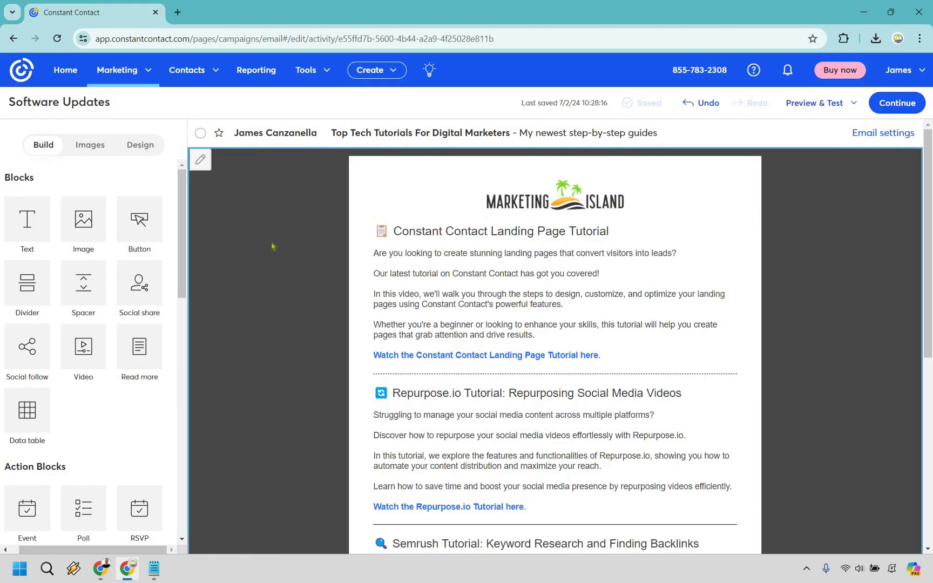
# - Set the inner width of the email's main section to 700
pyautogui.click(201, 161)
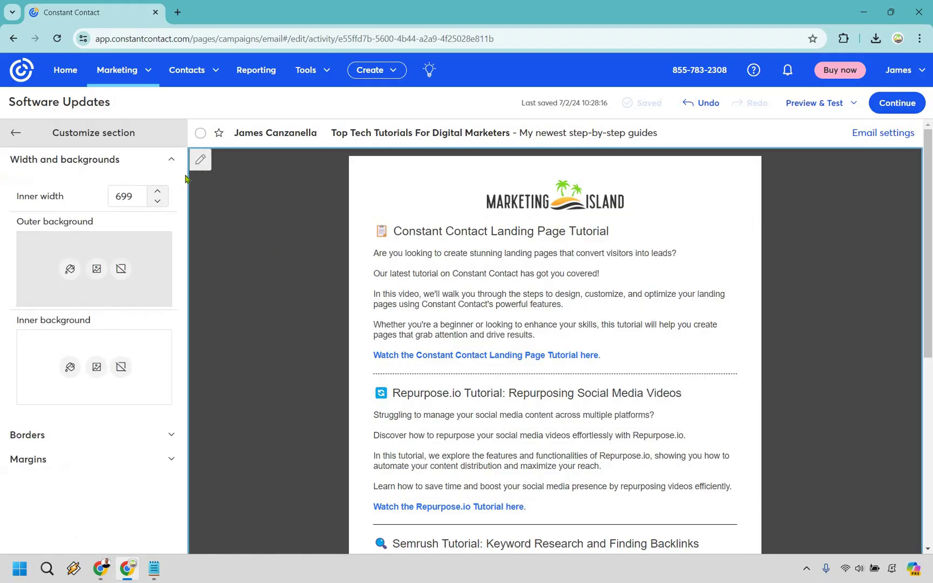
pyautogui.click(158, 202)
pyautogui.click(158, 202)
pyautogui.click(158, 201)
pyautogui.click(158, 202)
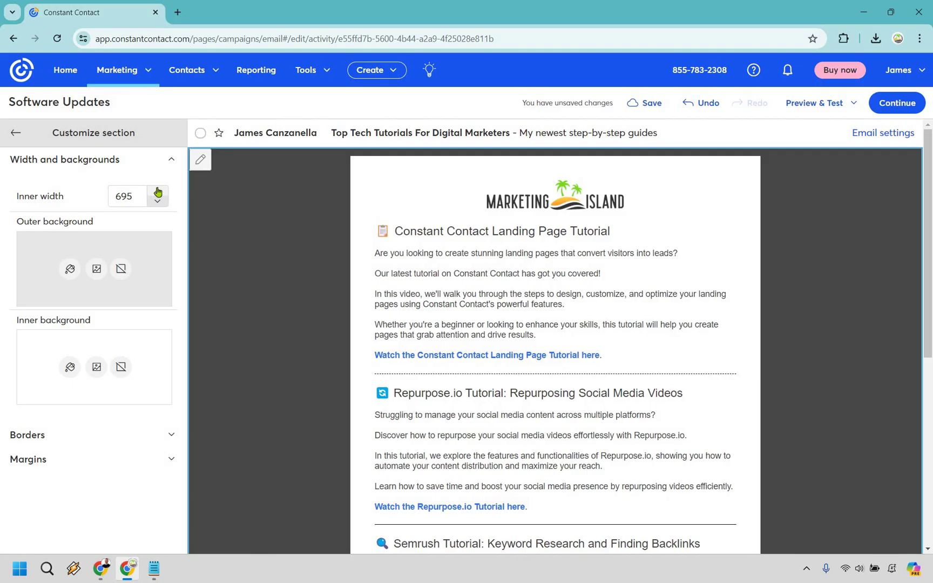
pyautogui.click(158, 202)
pyautogui.click(157, 192)
pyautogui.click(158, 192)
pyautogui.click(158, 191)
pyautogui.click(158, 192)
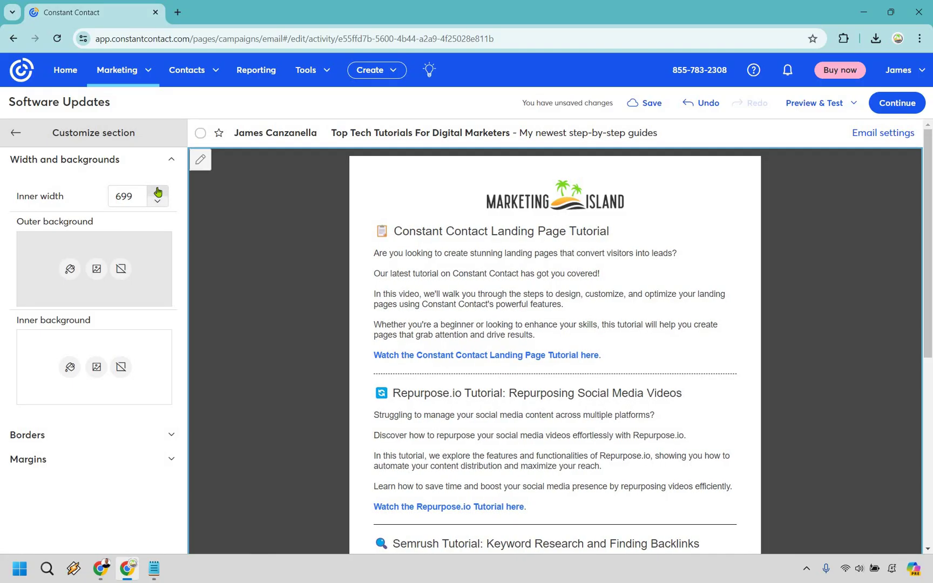
pyautogui.click(157, 191)
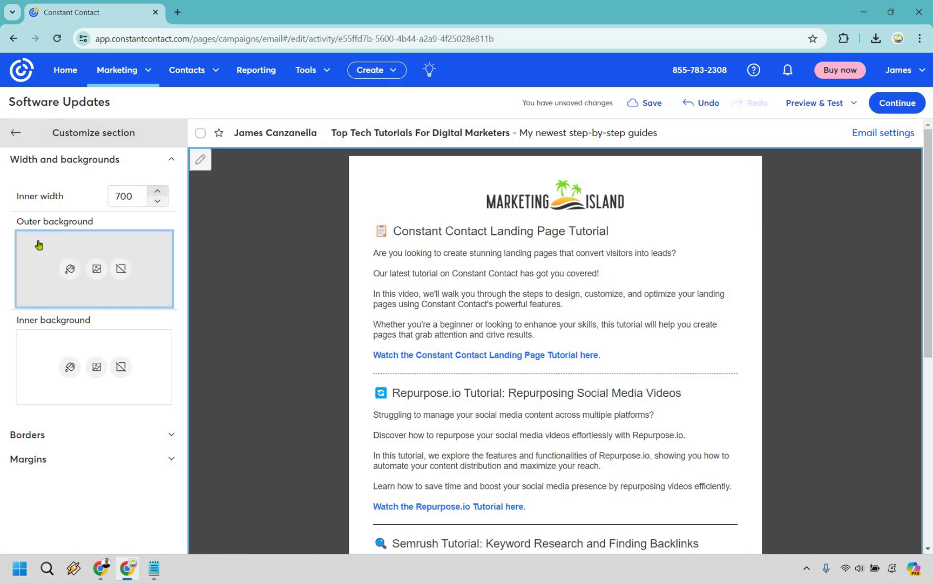
# - Try yellow and green as the section's outer background colour
pyautogui.click(71, 269)
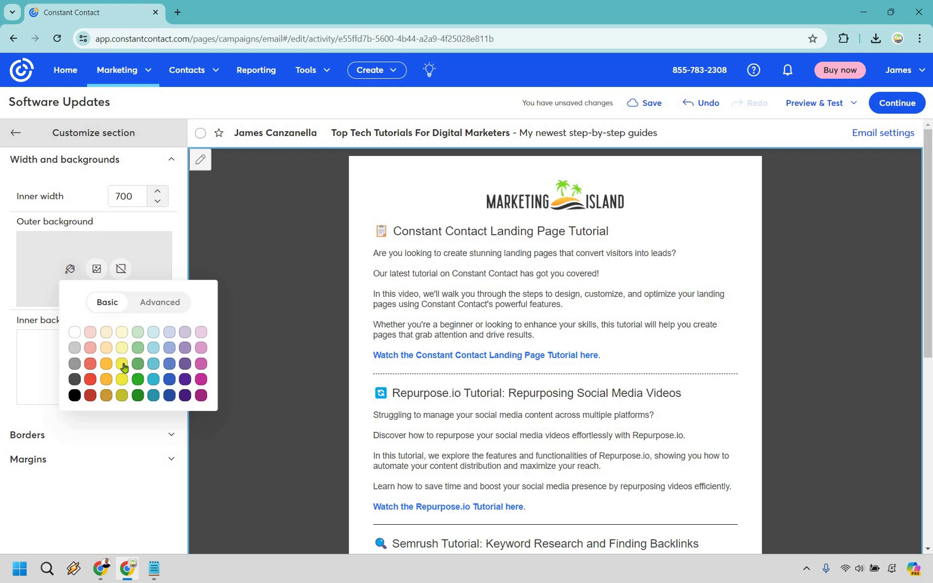
pyautogui.click(123, 365)
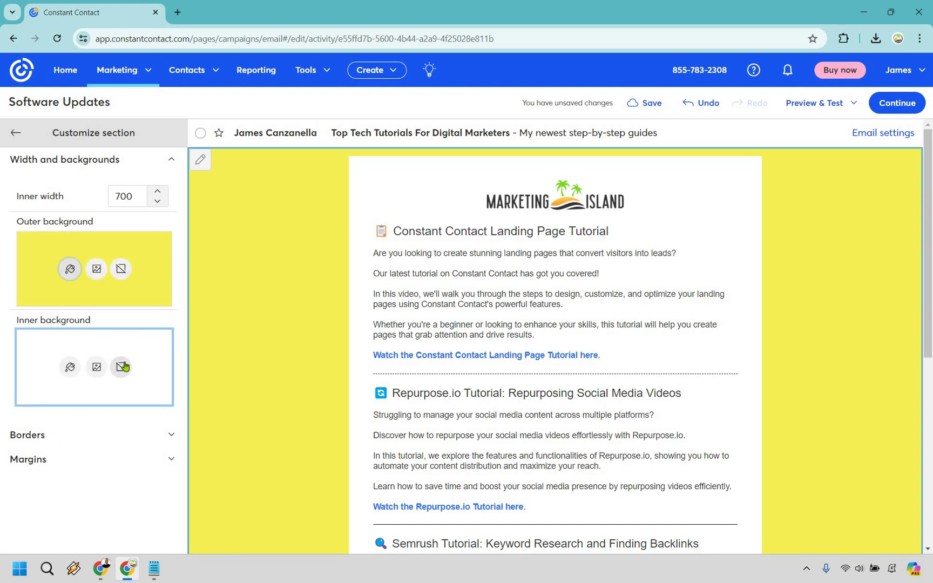
pyautogui.click(71, 270)
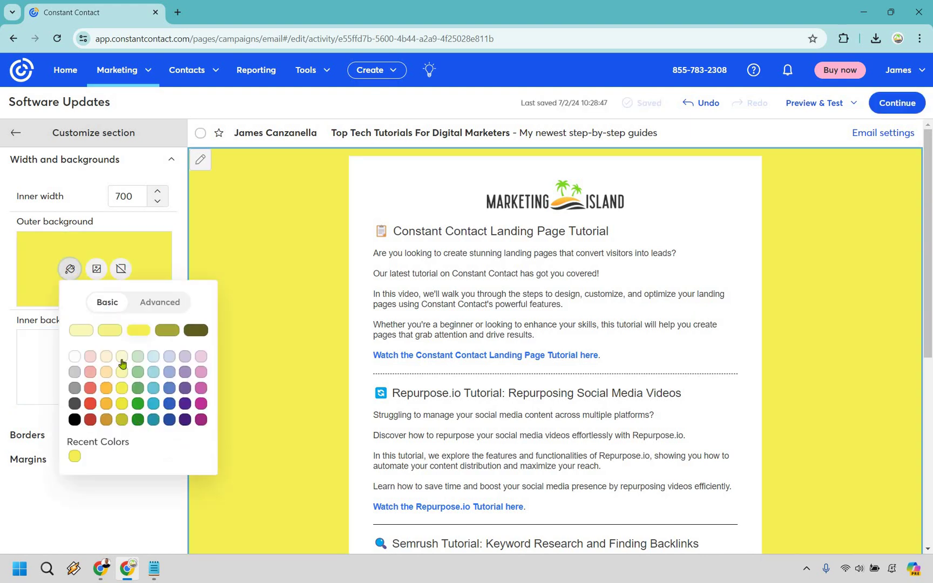
pyautogui.click(137, 403)
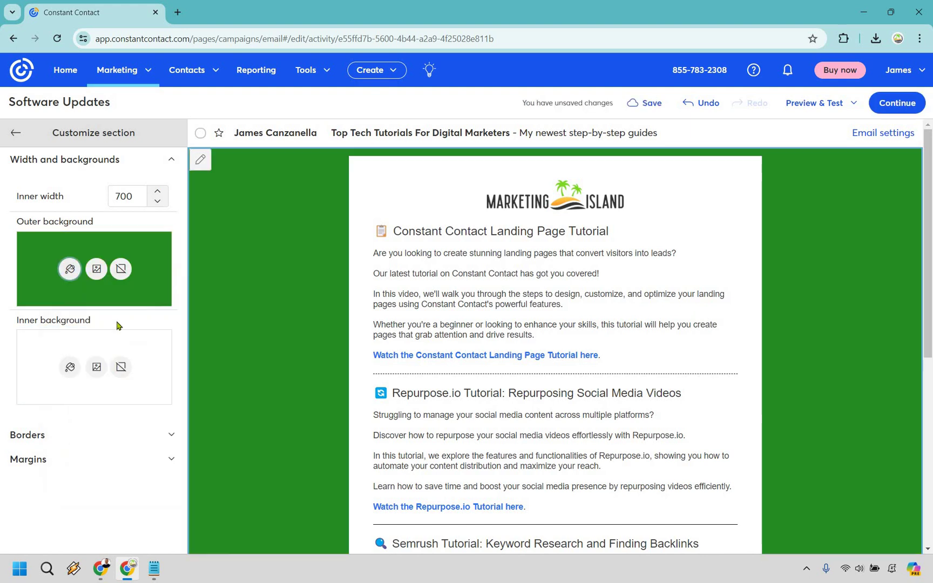
# - Set the section's outer background colour to light grey
pyautogui.click(70, 270)
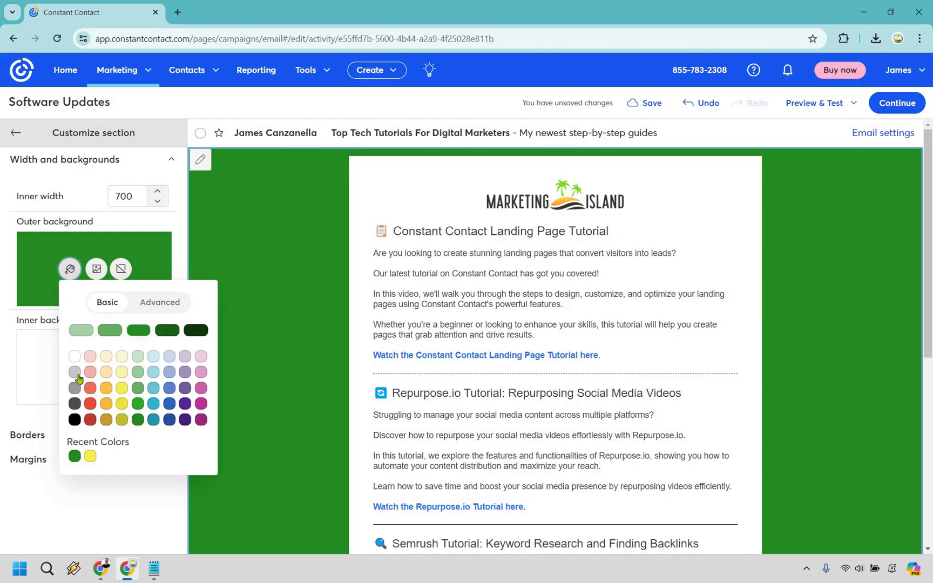
pyautogui.click(75, 372)
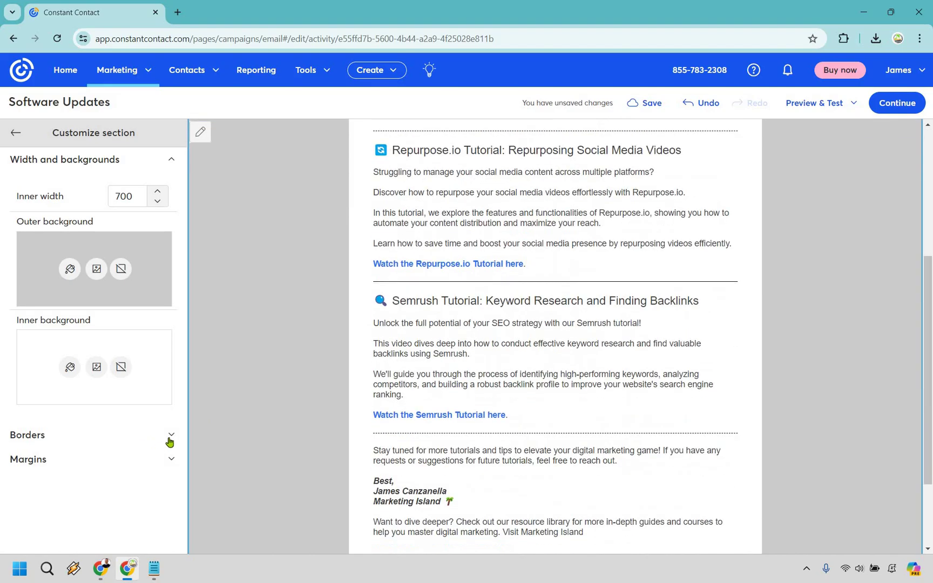
# - Give the section a dashed border with a top width of 1
pyautogui.click(166, 441)
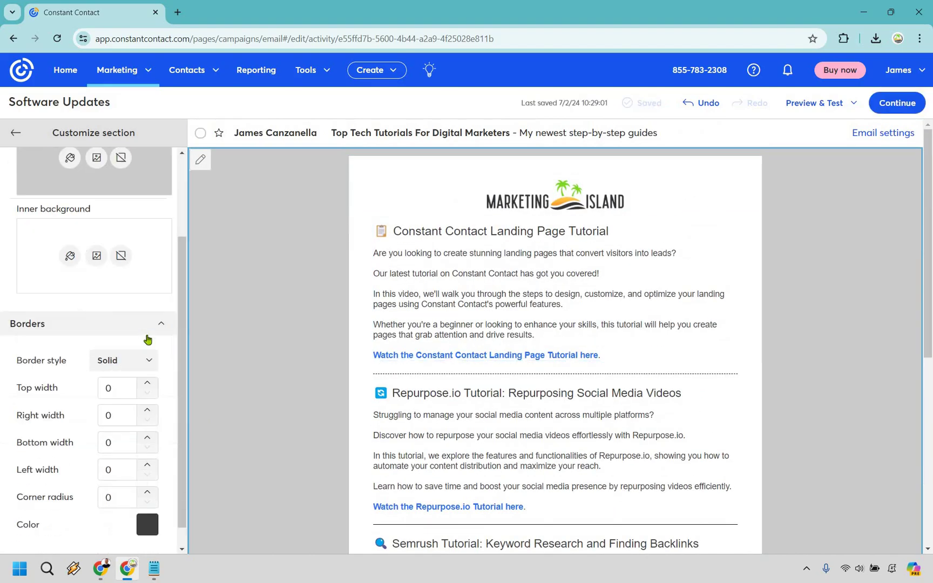
pyautogui.click(148, 337)
pyautogui.click(152, 383)
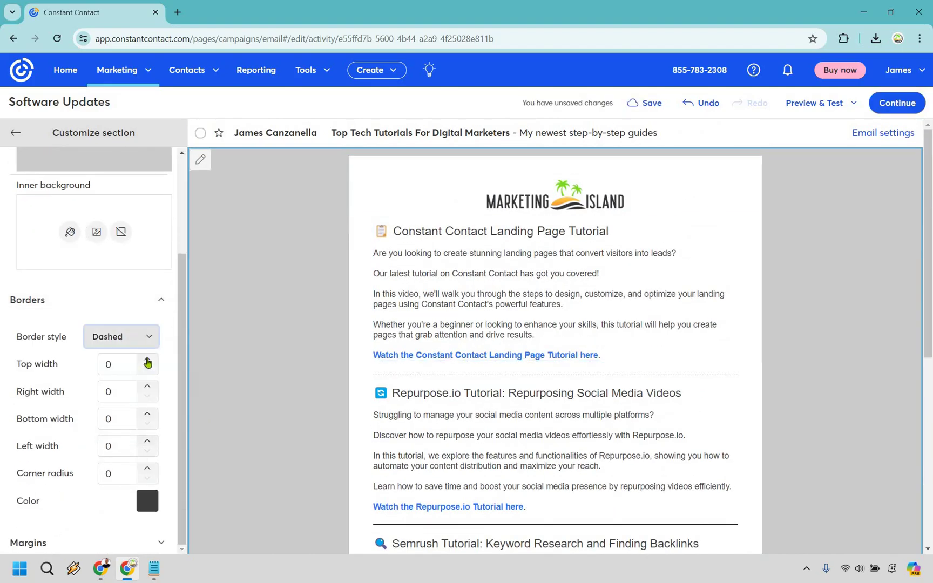
pyautogui.click(148, 359)
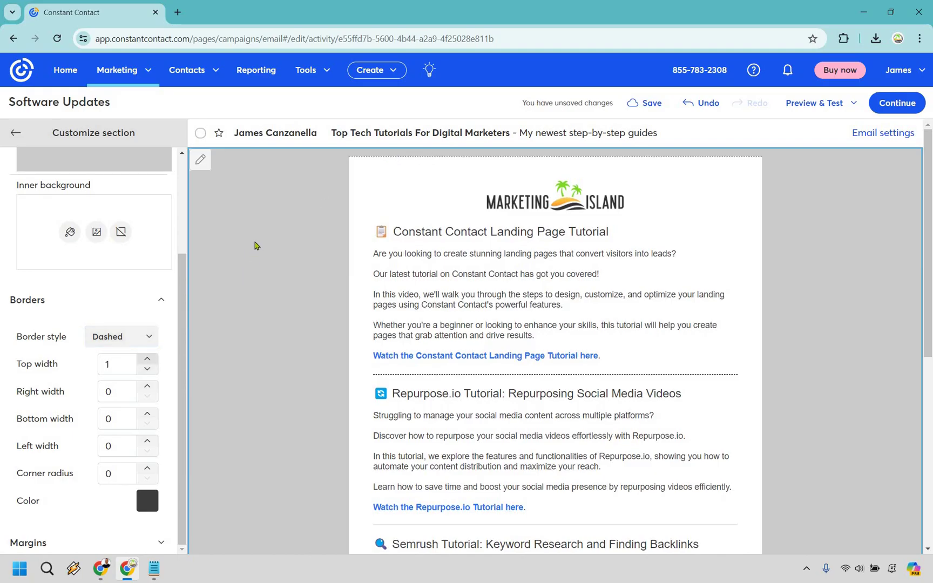
# - Change the section's border style to solid and set its right, bottom and left widths to 1
pyautogui.click(125, 337)
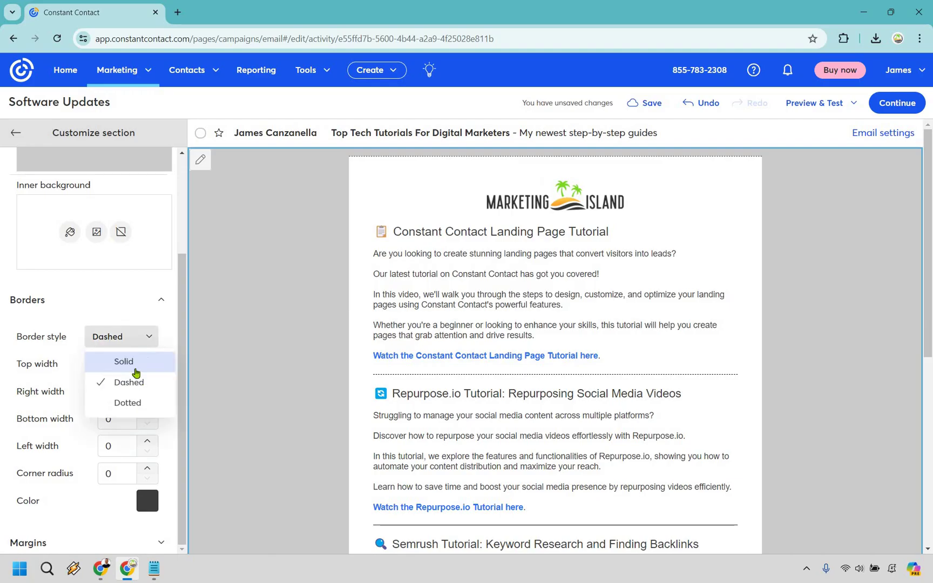
pyautogui.click(124, 361)
pyautogui.click(148, 386)
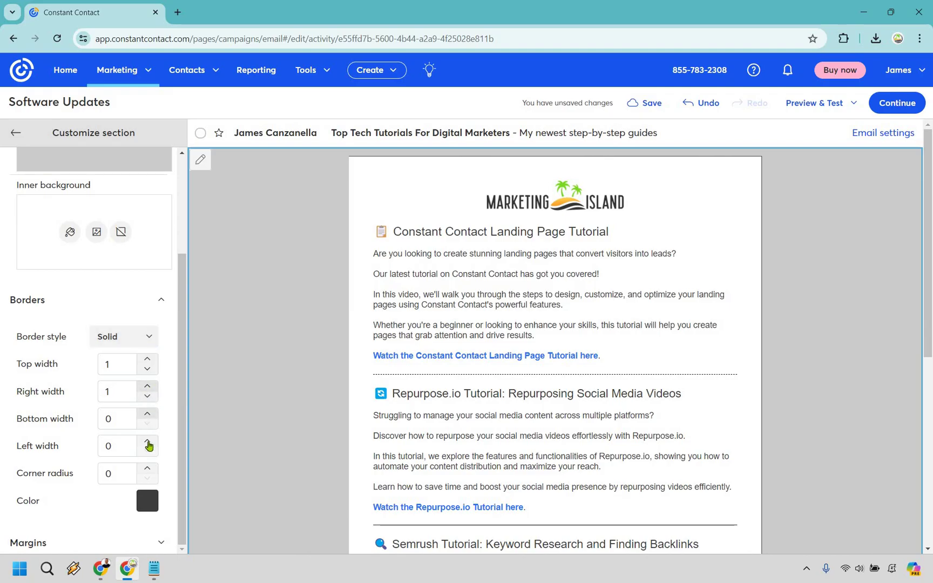
pyautogui.click(148, 413)
pyautogui.scroll(-6, 232, 368)
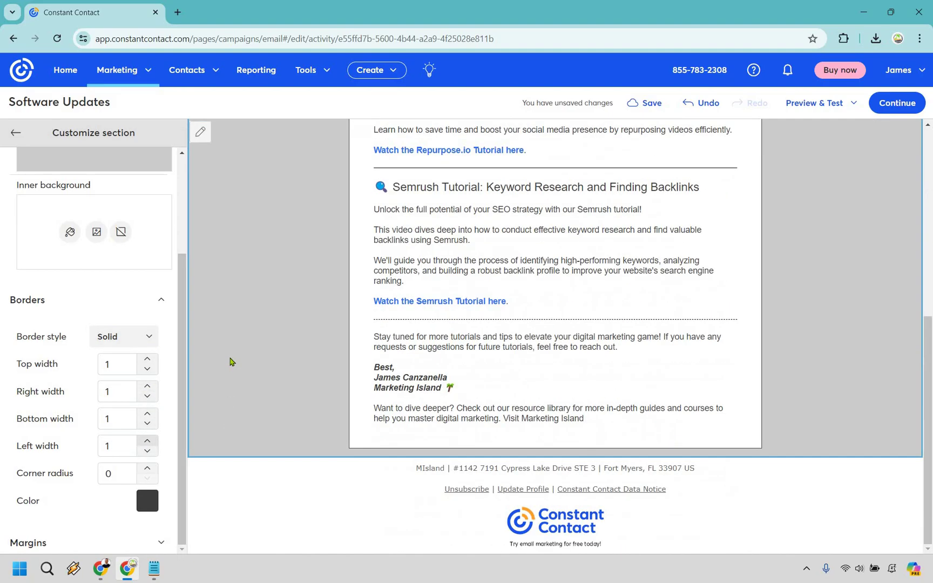
pyautogui.scroll(5, 237, 334)
# - Try a top margin of 13 for the section and restore it to 15
pyautogui.click(144, 541)
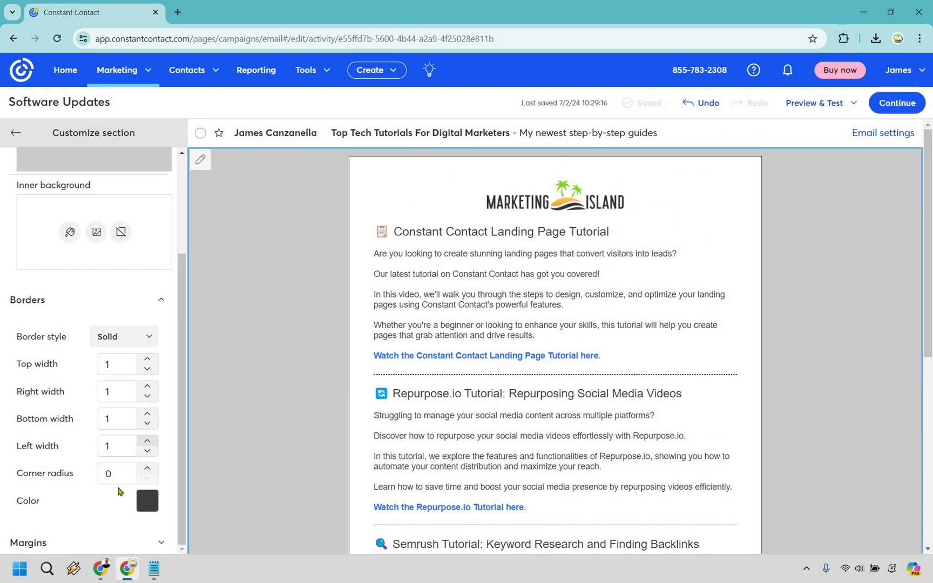
pyautogui.scroll(-3, 96, 427)
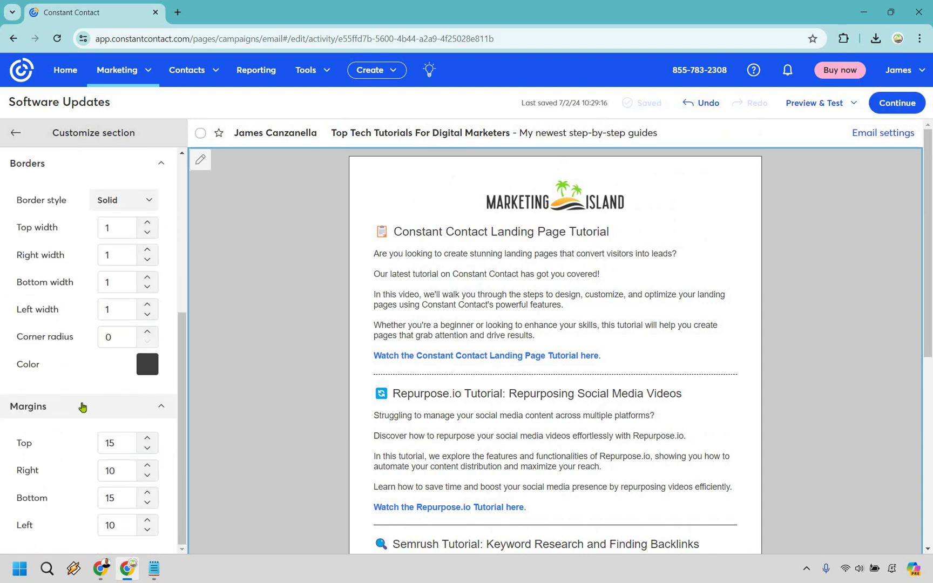
pyautogui.doubleClick(149, 449)
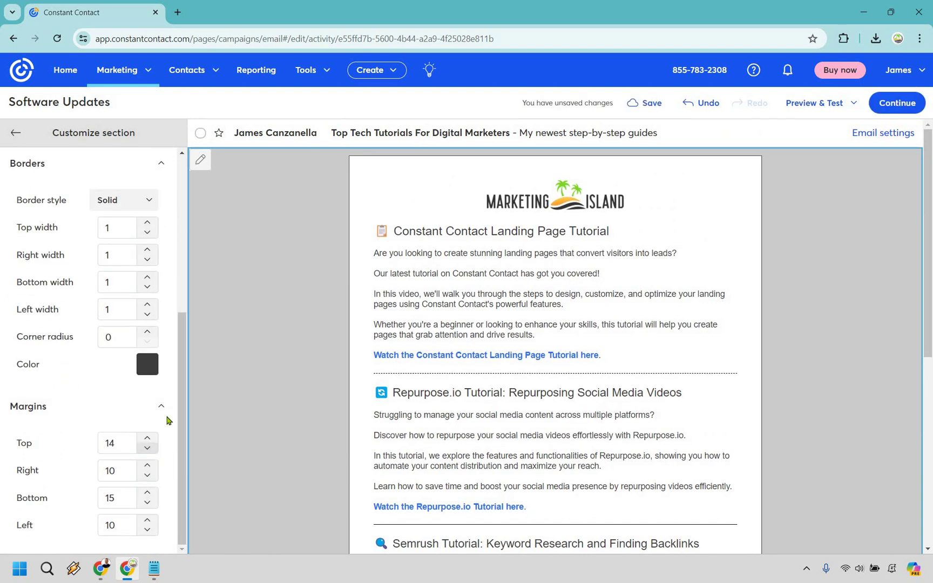
pyautogui.doubleClick(147, 439)
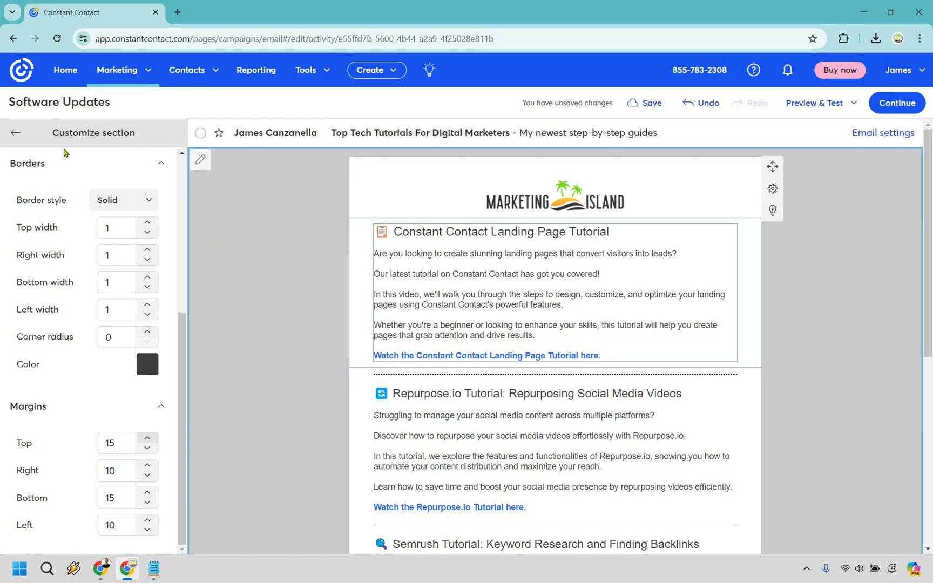
# - Collapse the width, border and margin settings and close the section customization
pyautogui.scroll(5, 91, 197)
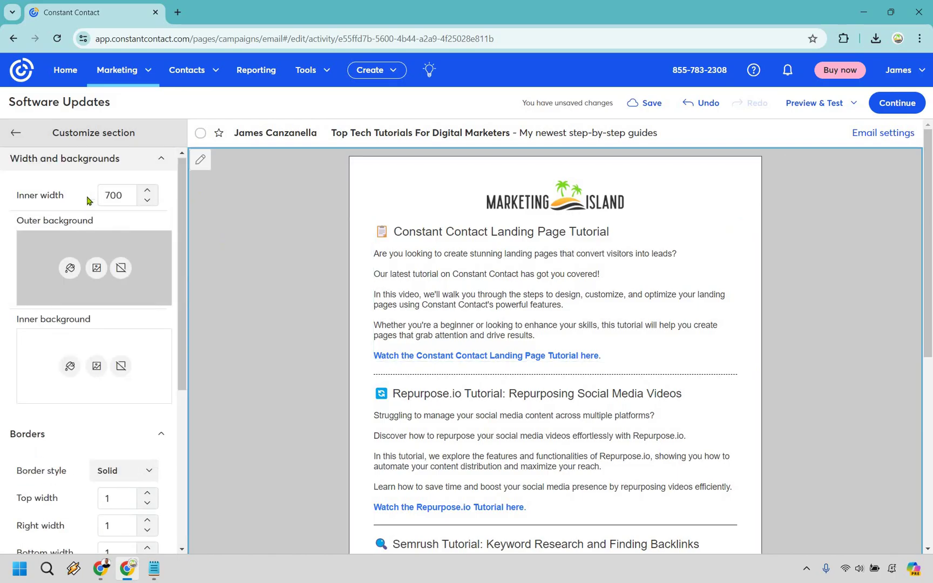
pyautogui.click(108, 165)
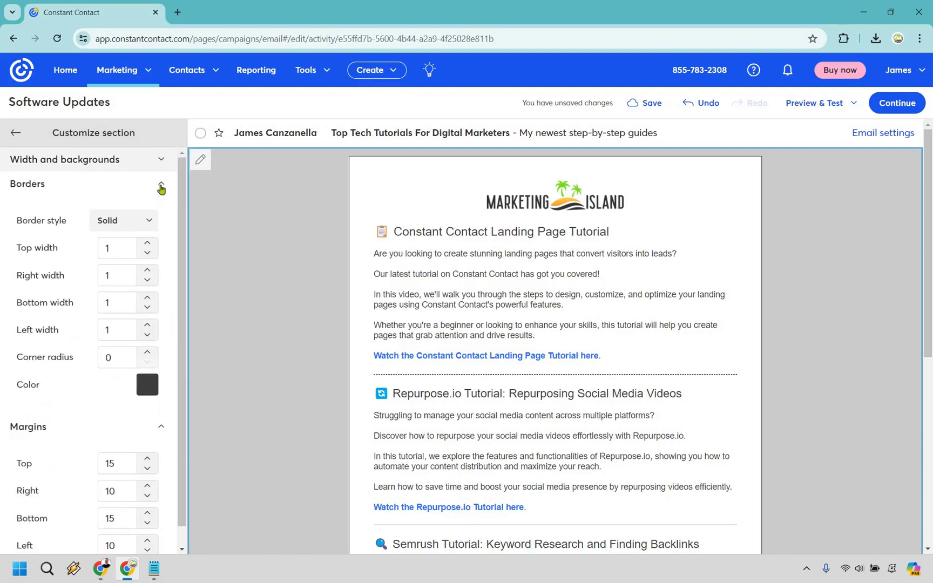
pyautogui.click(160, 188)
pyautogui.click(70, 208)
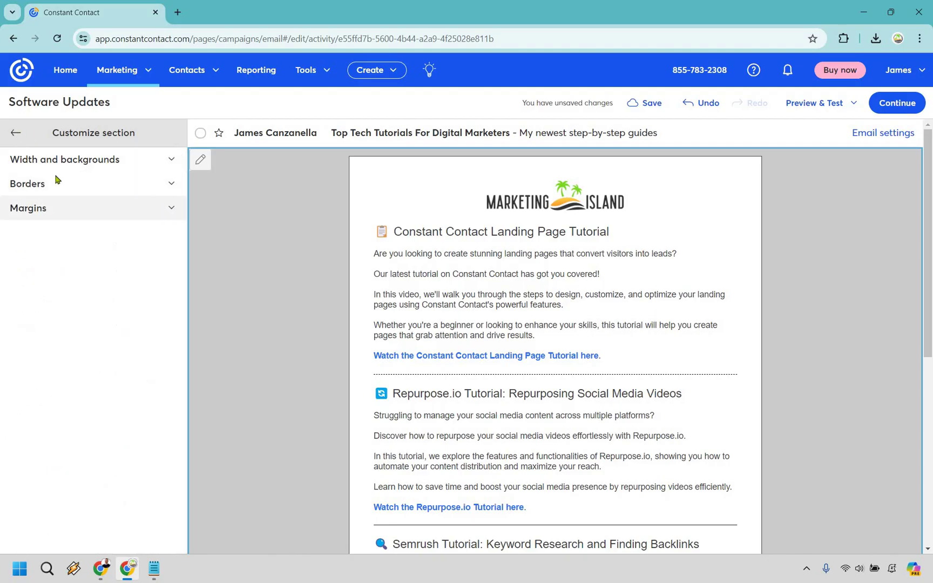
pyautogui.click(15, 132)
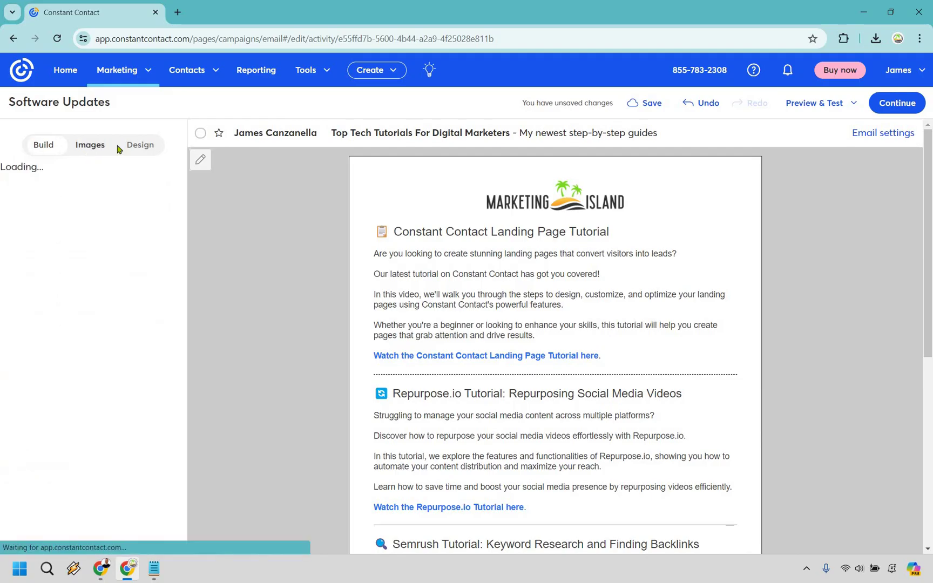
# - Examine the email-wide design settings for backgrounds, borders, fonts and buttons
pyautogui.click(127, 145)
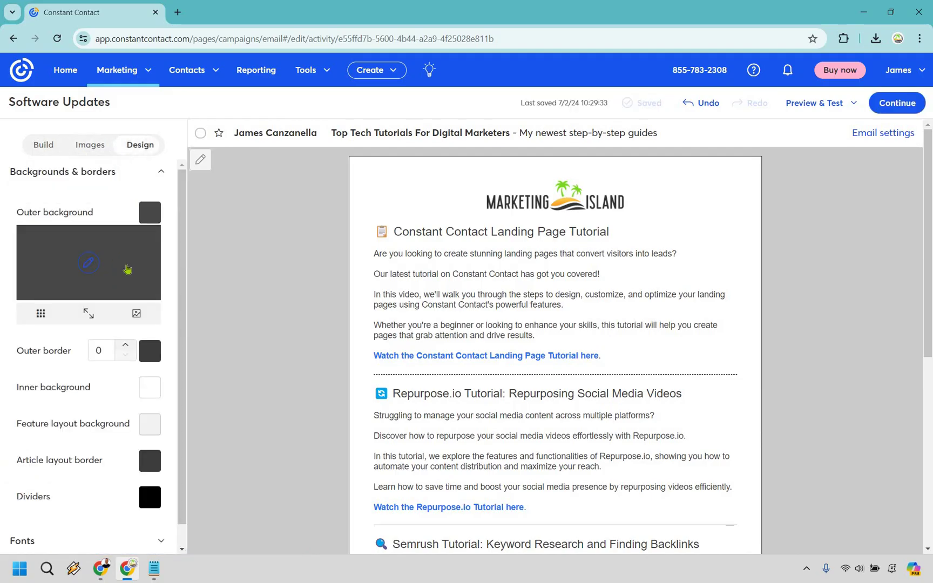
pyautogui.scroll(-1, 38, 366)
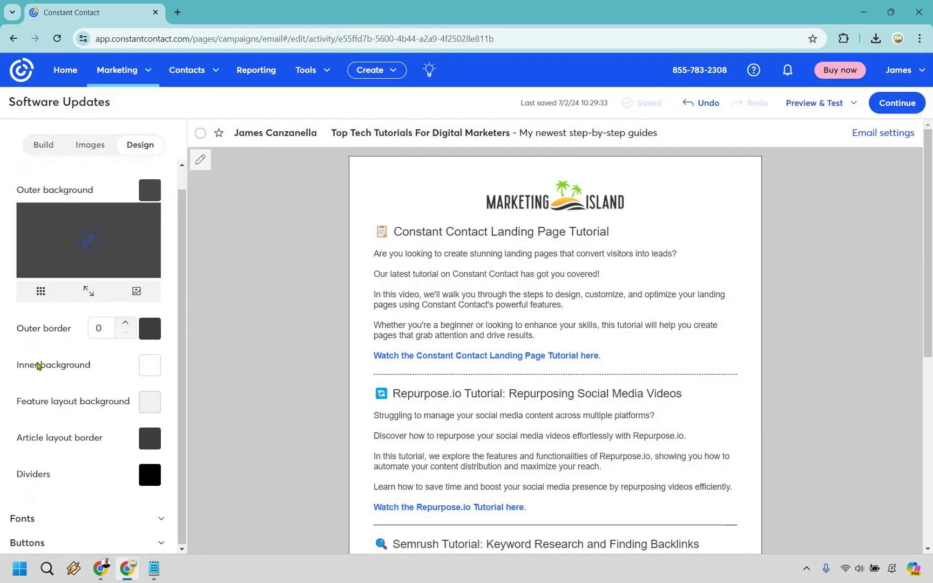
pyautogui.click(111, 517)
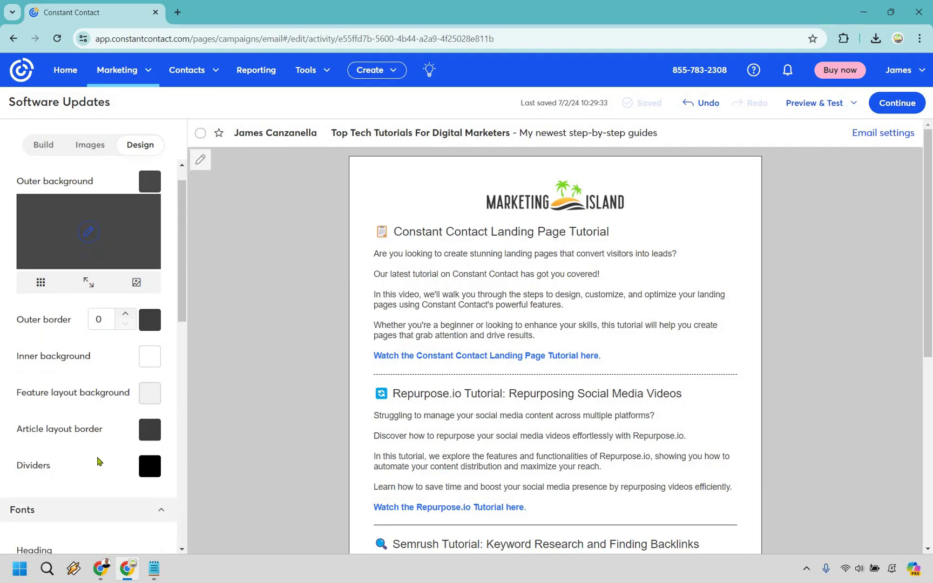
pyautogui.scroll(-10, 98, 462)
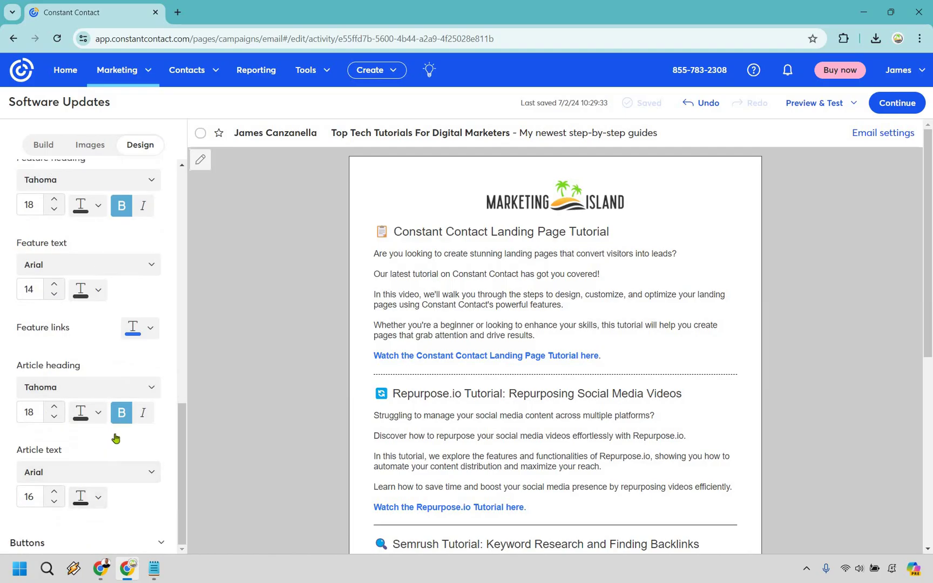
pyautogui.click(118, 542)
pyautogui.scroll(-4, 121, 400)
pyautogui.scroll(15, 26, 175)
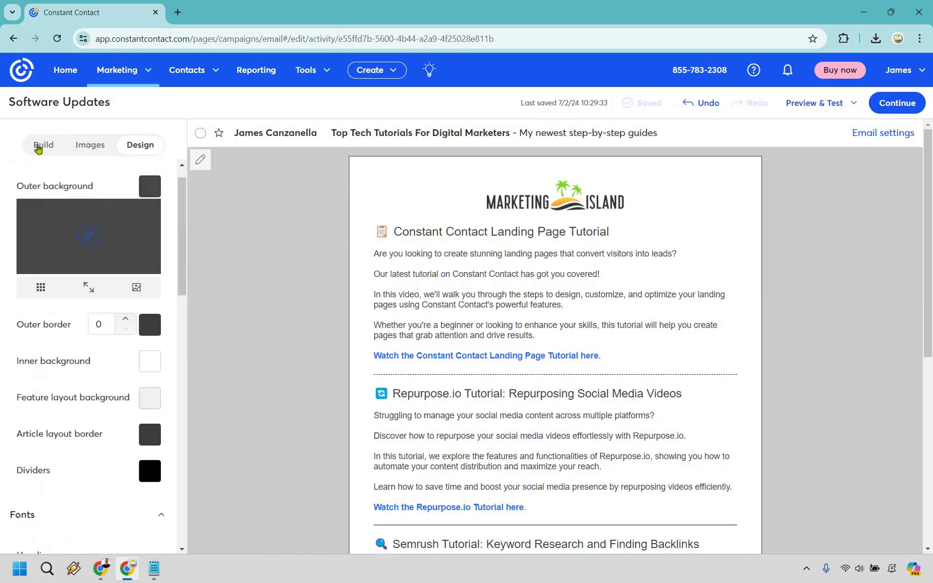
# - Add a button block beneath the closing text and delete the "Visit Marketing Island" wording from that text
pyautogui.click(39, 146)
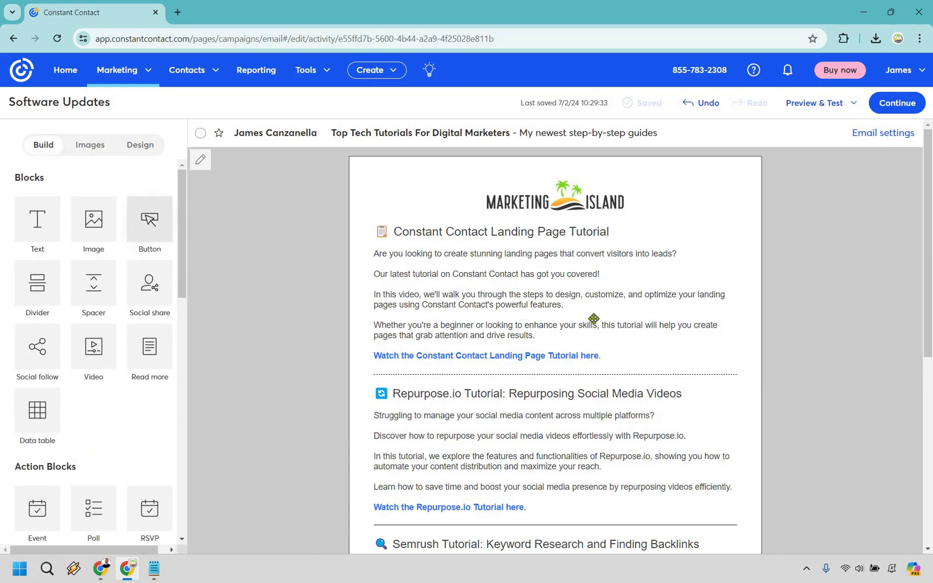
pyautogui.scroll(-7, 432, 272)
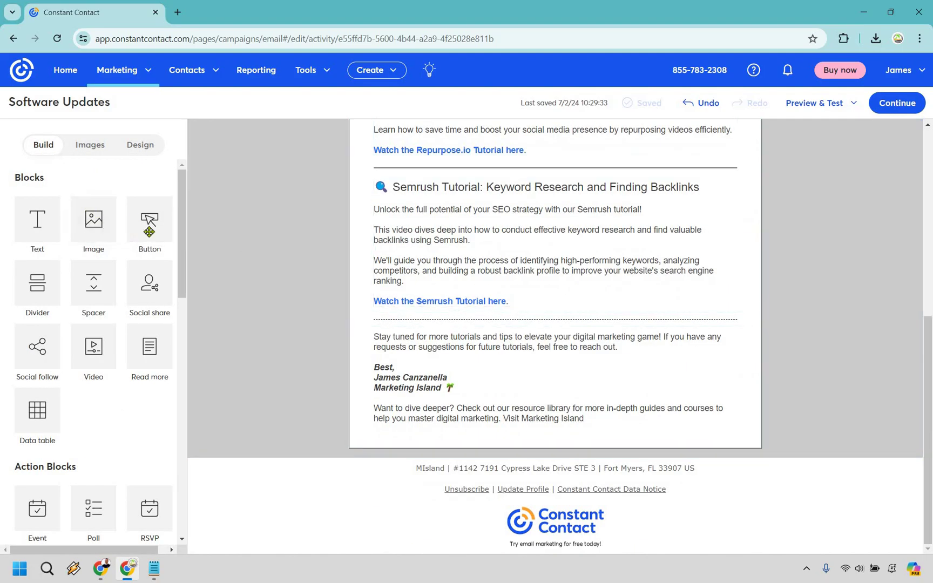
pyautogui.moveTo(149, 231); pyautogui.dragTo(495, 416)
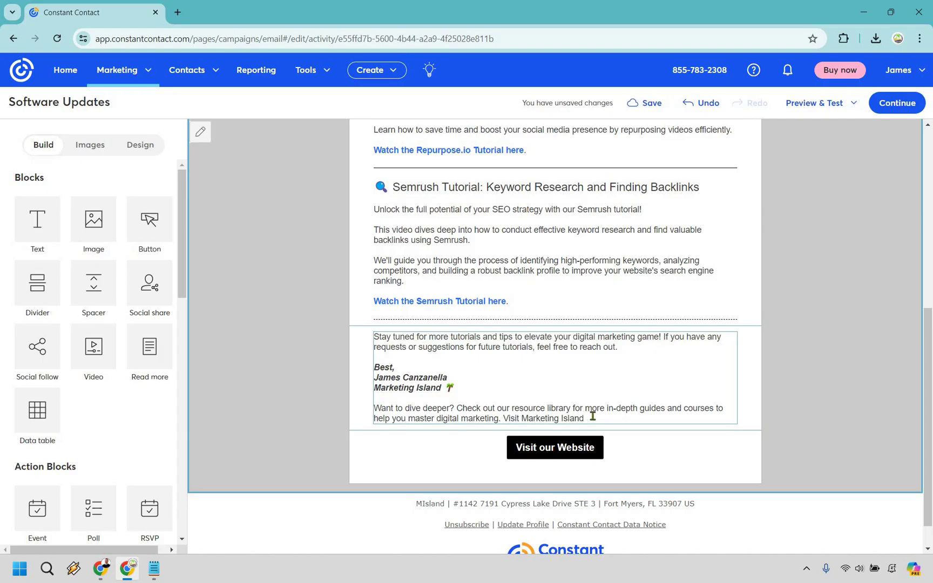
pyautogui.click(569, 419)
pyautogui.moveTo(505, 454); pyautogui.dragTo(573, 487)
pyautogui.press('BackSpace')
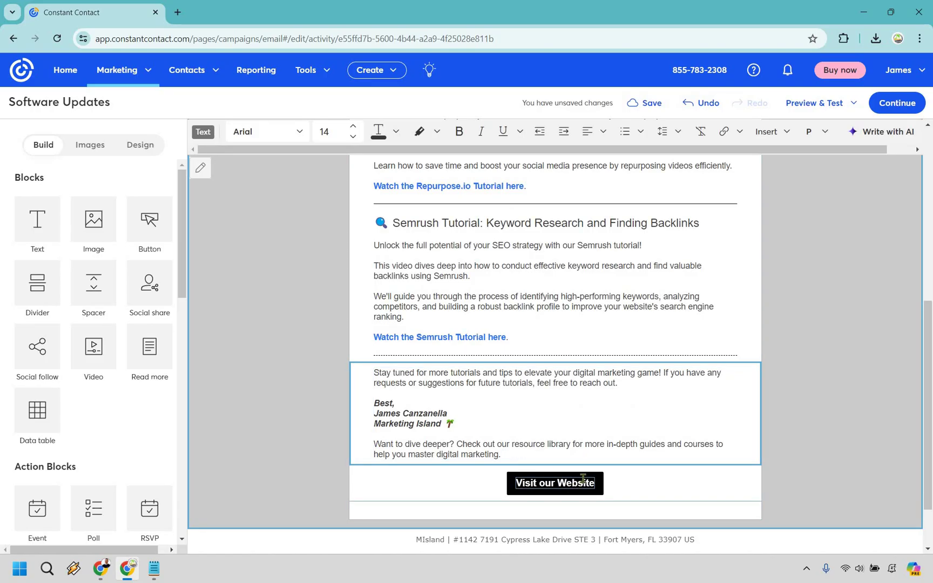
pyautogui.click(583, 479)
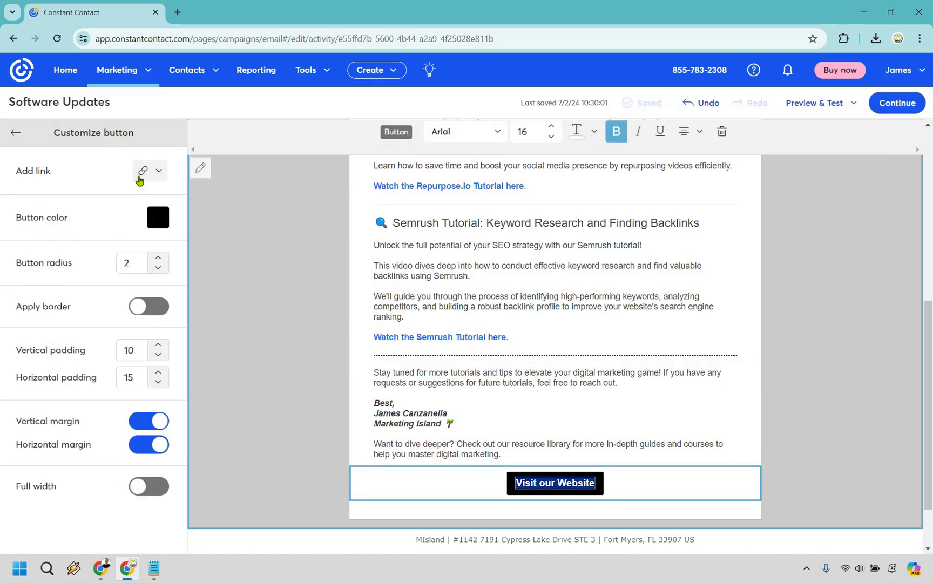
pyautogui.click(155, 171)
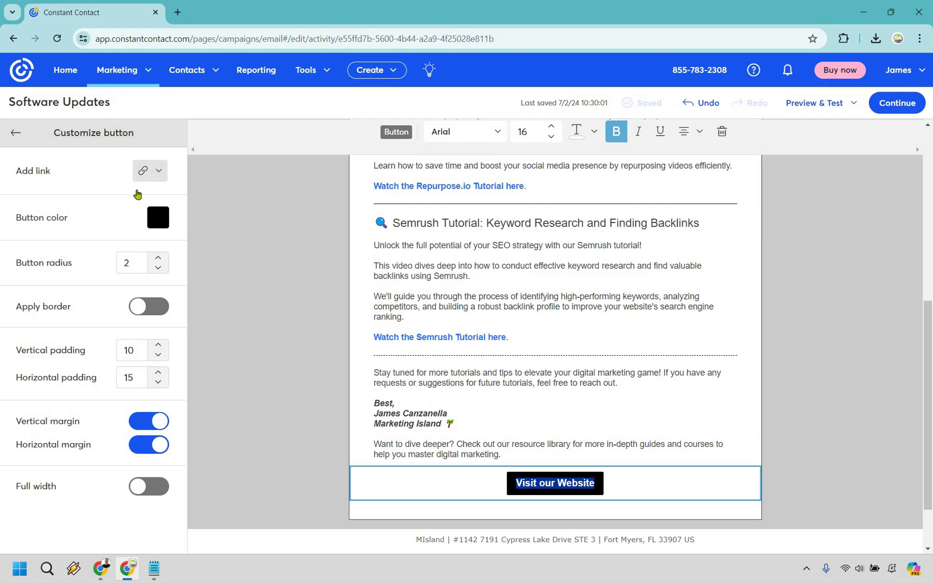
pyautogui.click(137, 197)
pyautogui.press('Return')
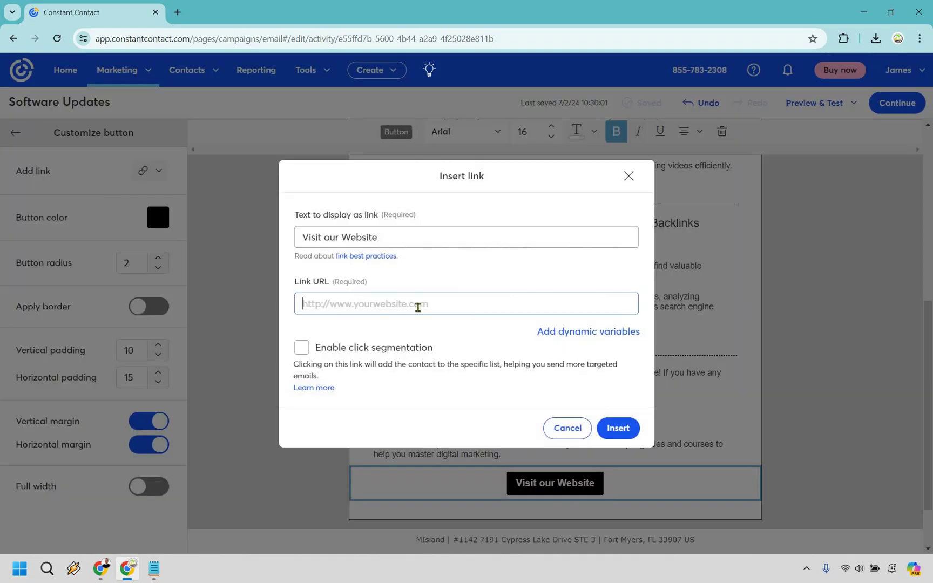
pyautogui.write('https://www.marketingisl.com')
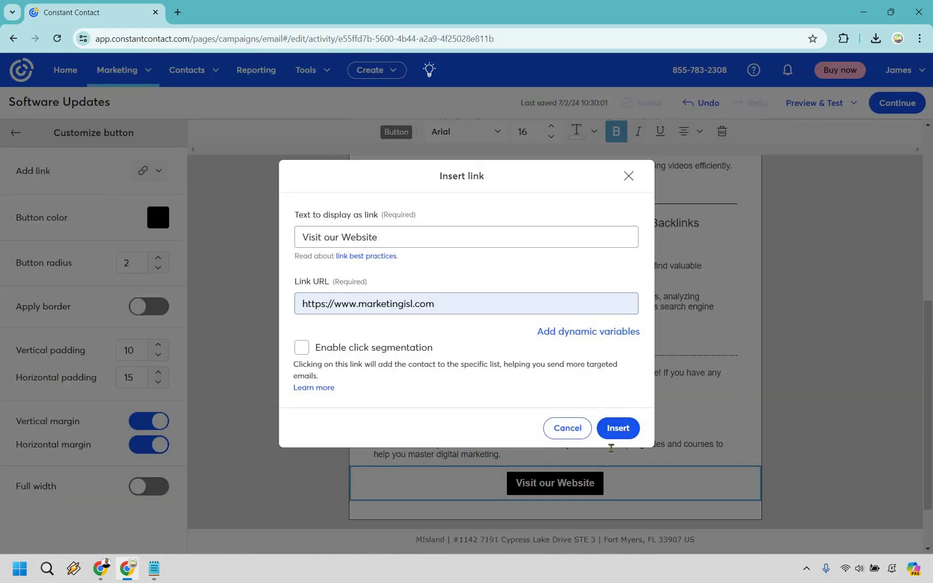
pyautogui.click(615, 430)
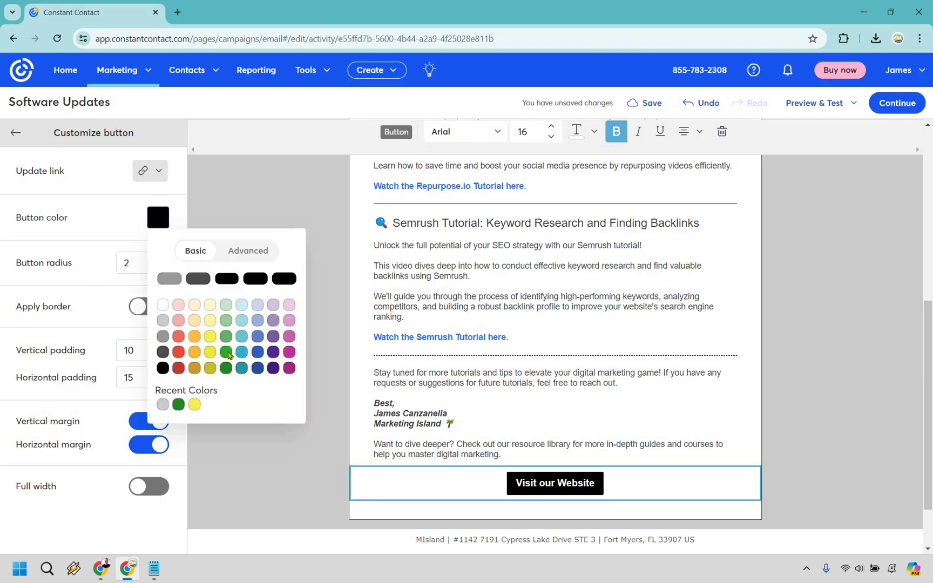
# - Try a green fill, a different corner radius and a border on the website button
pyautogui.click(227, 353)
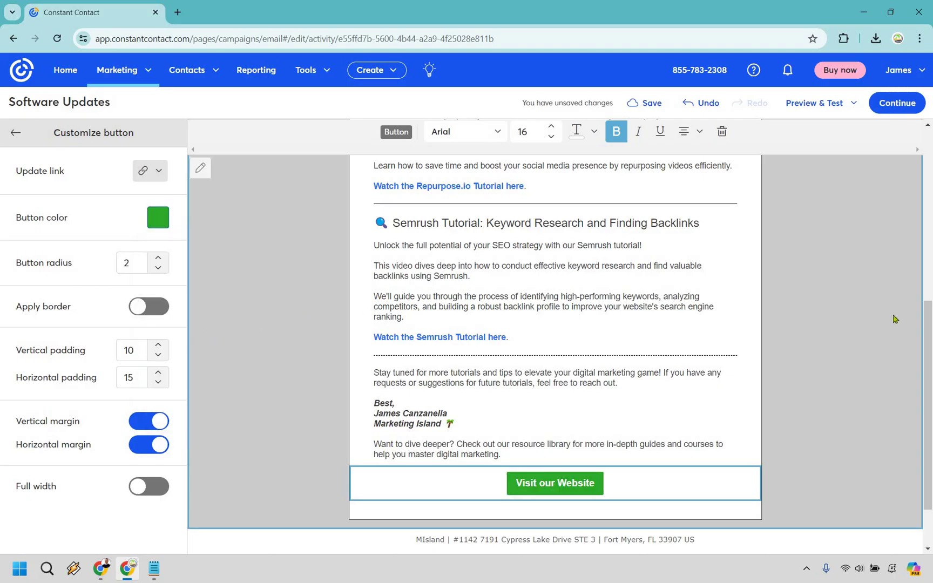
pyautogui.click(157, 261)
pyautogui.click(158, 270)
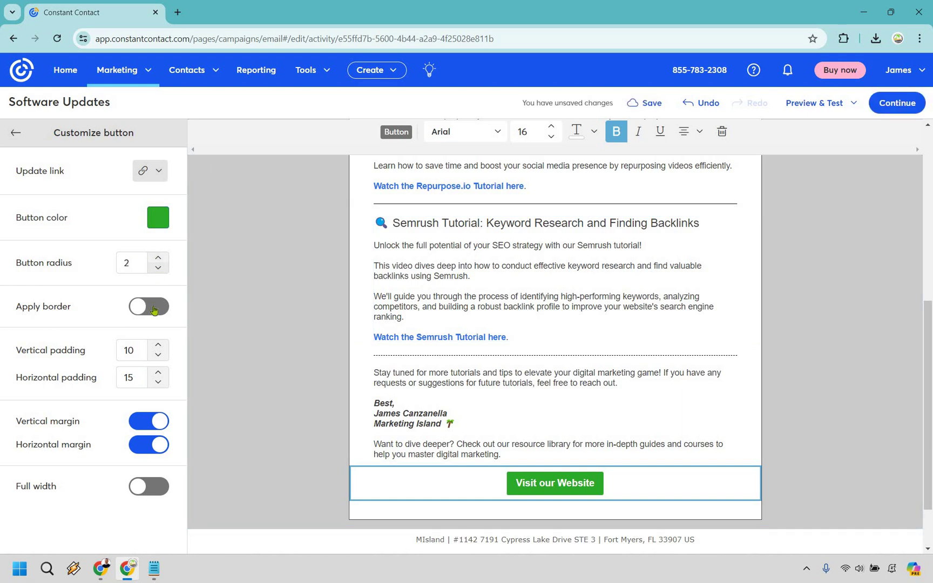
pyautogui.click(153, 308)
pyautogui.click(139, 375)
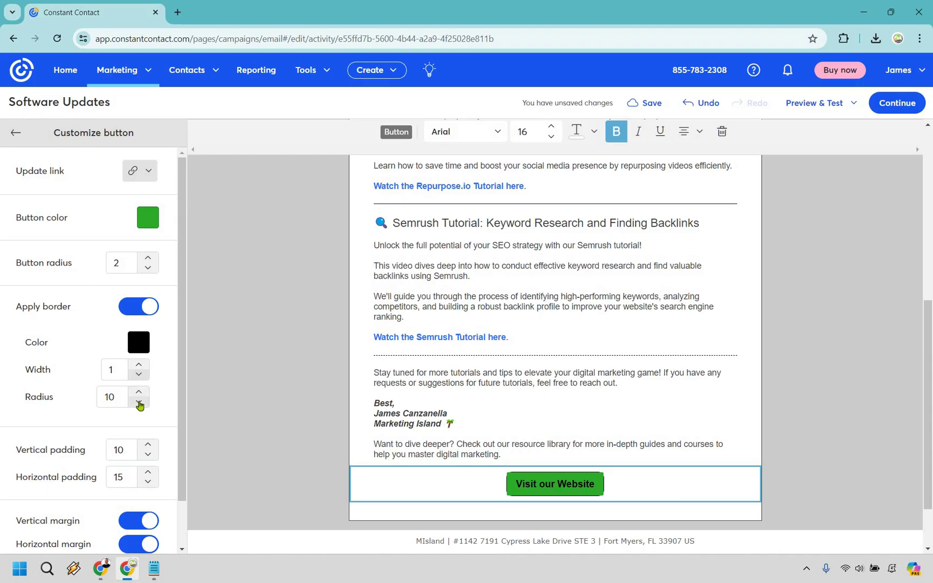
pyautogui.click(139, 402)
pyautogui.click(138, 403)
# - Set the website button's color to red and close its customization
pyautogui.click(158, 218)
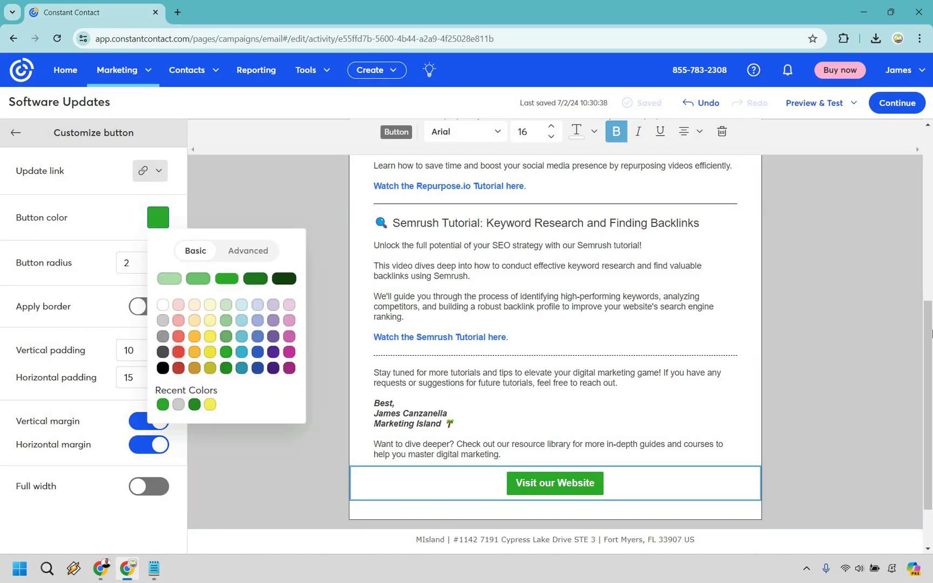
pyautogui.click(178, 352)
pyautogui.click(878, 288)
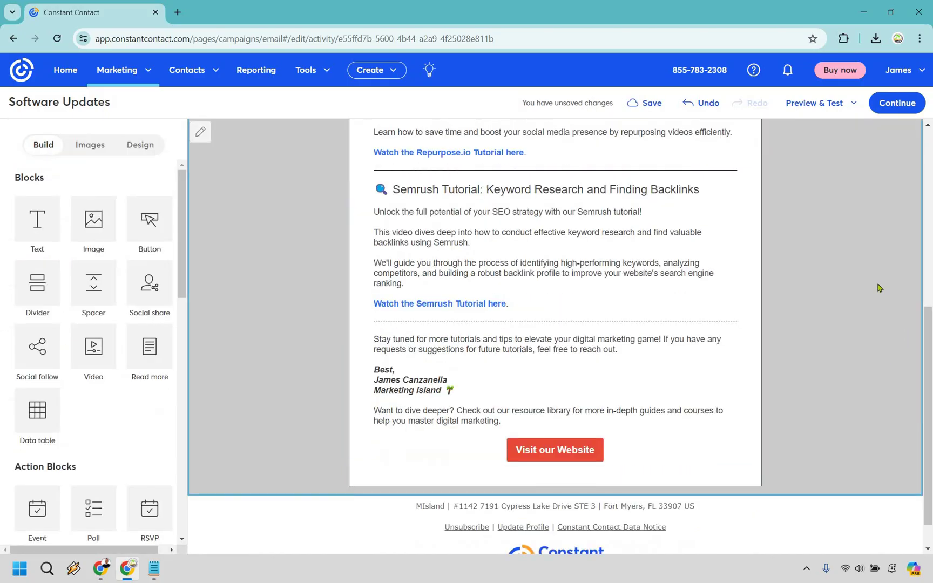
# - Try a video block beneath the Semrush tutorial link, view its video settings and delete the block
pyautogui.scroll(6, 878, 288)
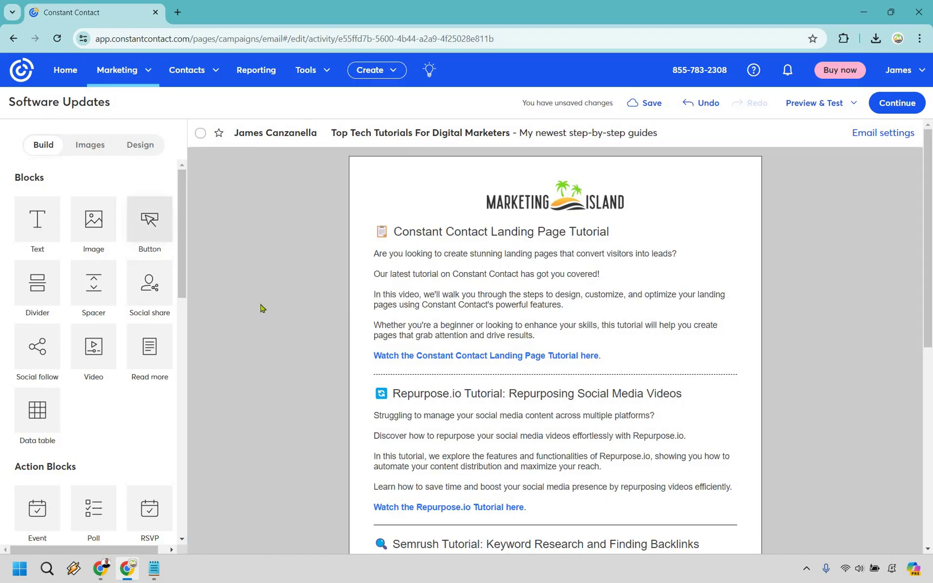
pyautogui.scroll(-6, 164, 362)
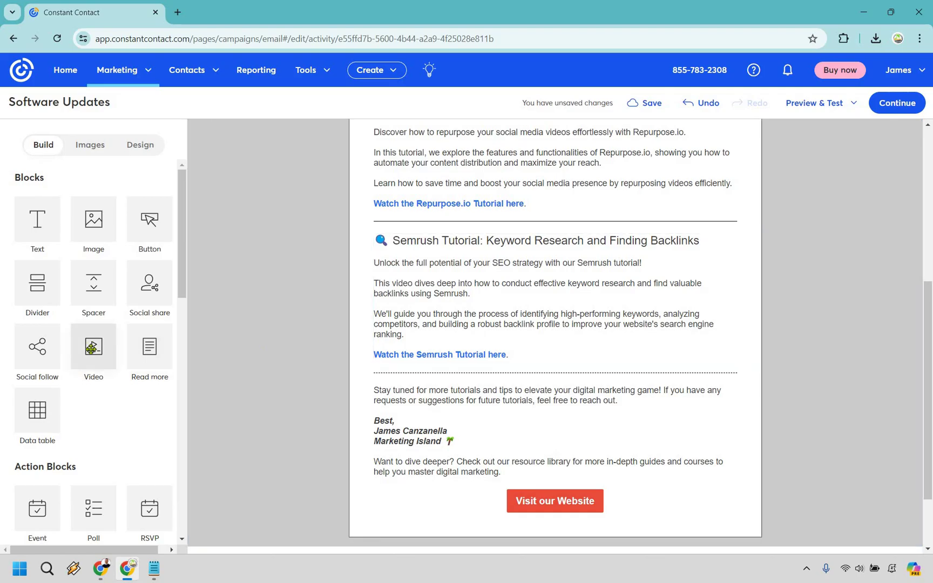
pyautogui.moveTo(610, 350); pyautogui.dragTo(565, 434)
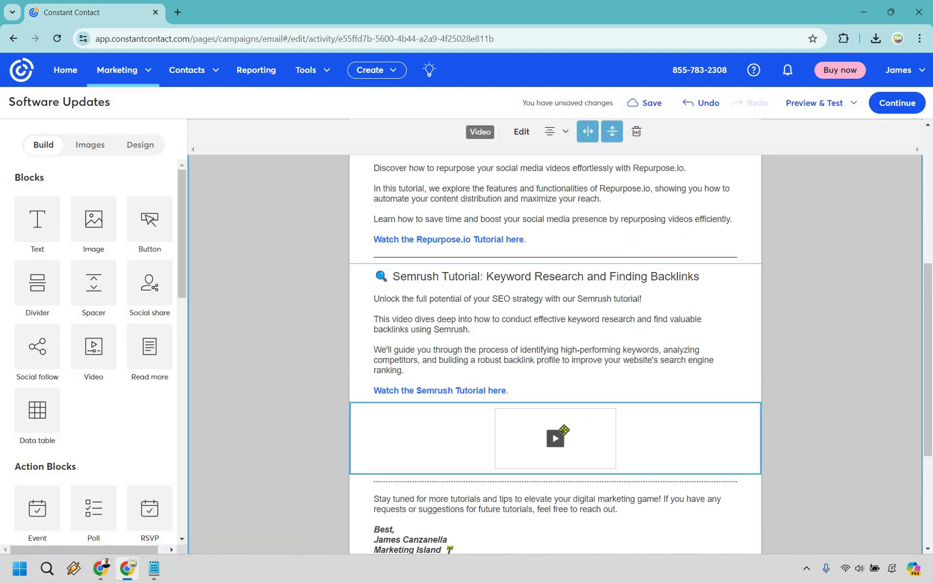
pyautogui.click(521, 132)
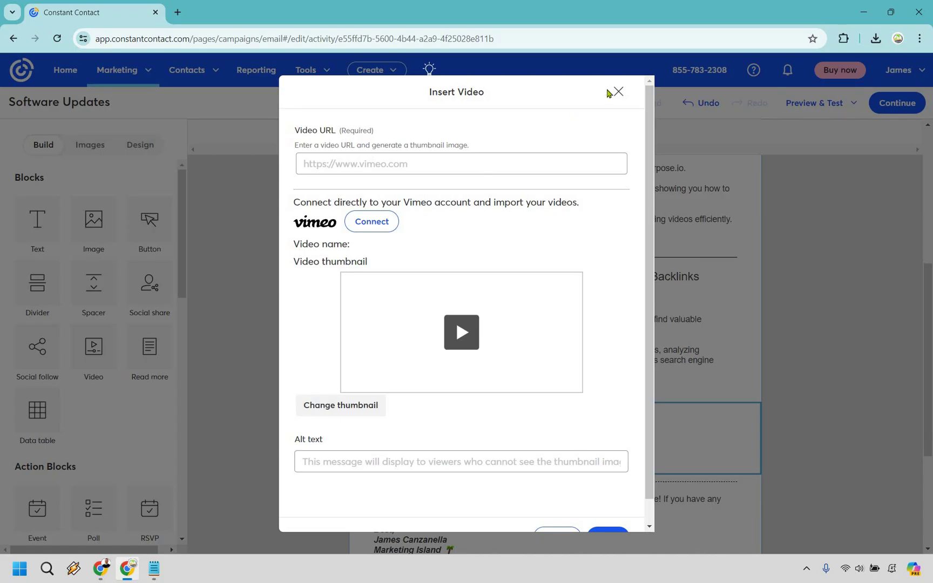
pyautogui.click(691, 427)
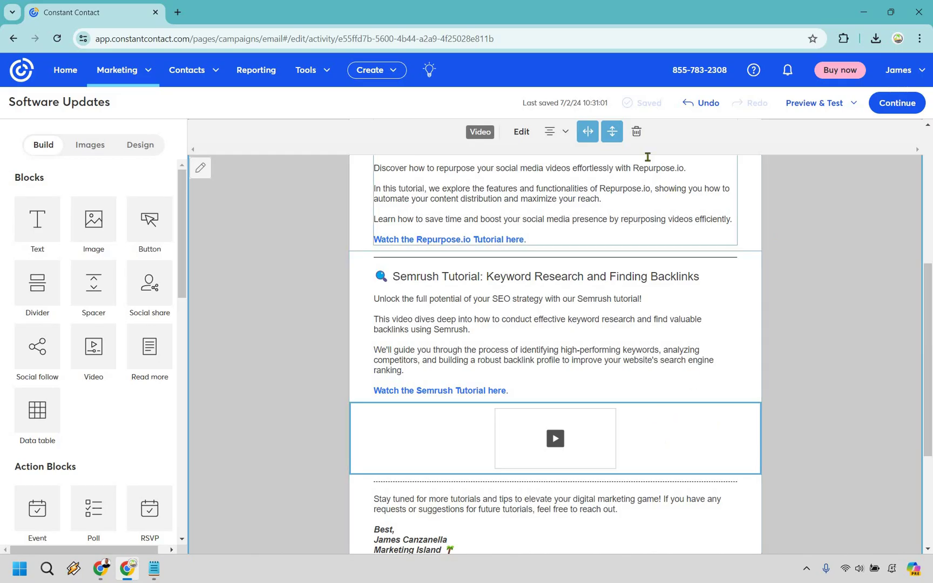
pyautogui.scroll(-1, 678, 403)
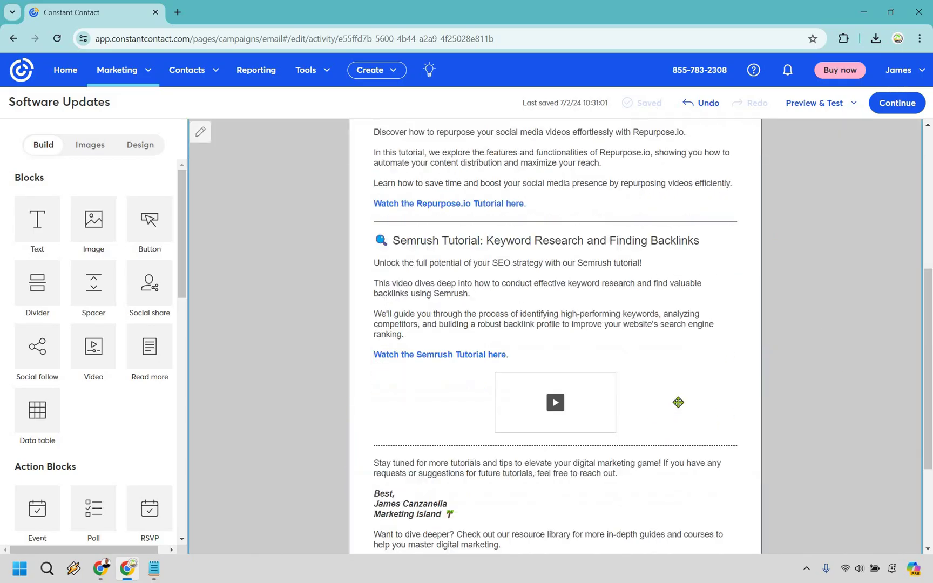
pyautogui.scroll(1, 648, 157)
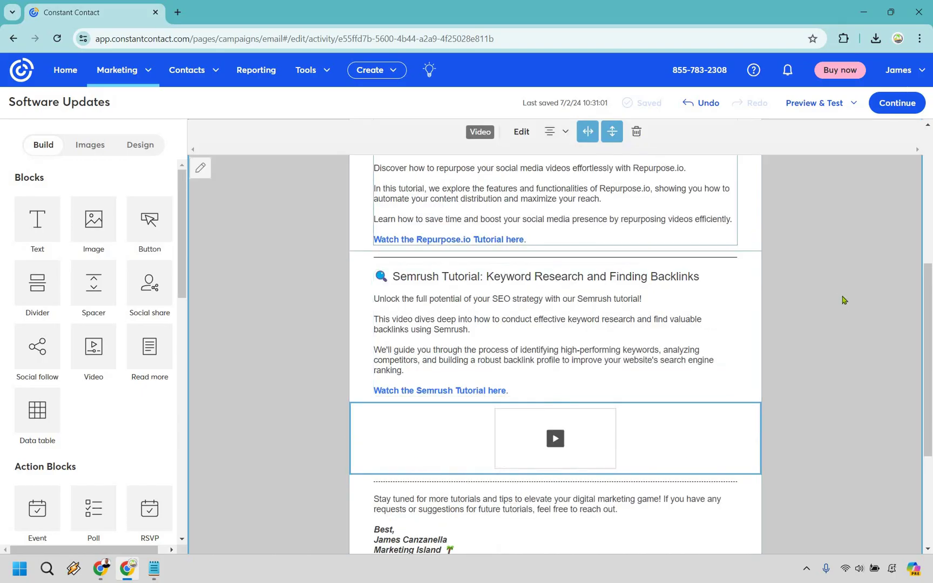
pyautogui.press('Delete')
# - Underline the "Watch the Constant Contact Landing Page Tutorial here" link
pyautogui.scroll(8, 853, 301)
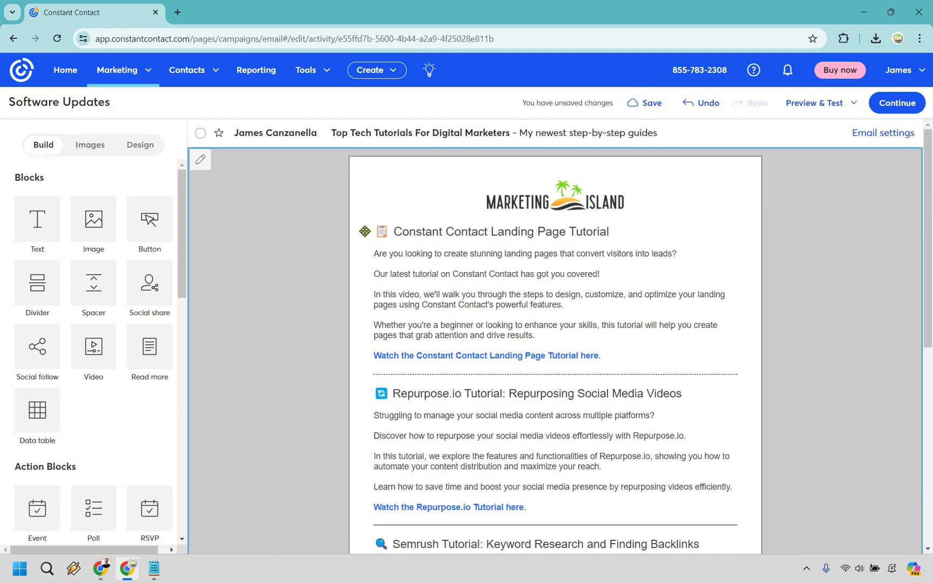
pyautogui.click(734, 261)
pyautogui.scroll(-7, 540, 259)
pyautogui.scroll(6, 610, 296)
pyautogui.click(600, 295)
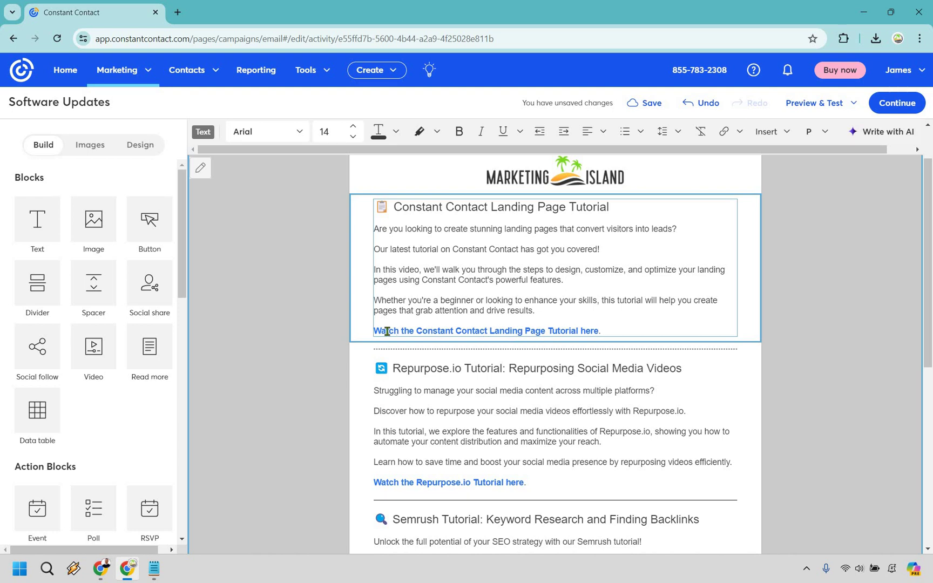
pyautogui.moveTo(599, 331); pyautogui.dragTo(385, 331)
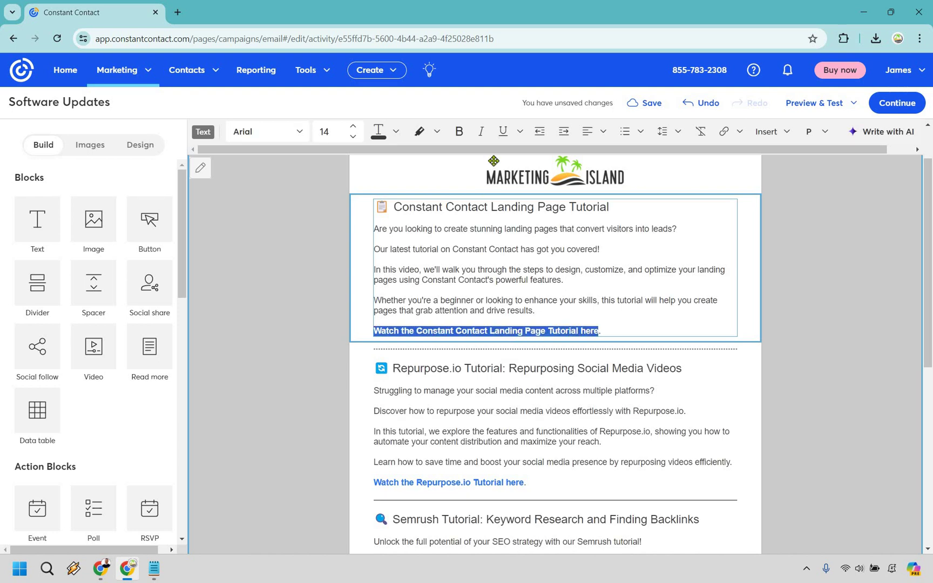
pyautogui.click(502, 131)
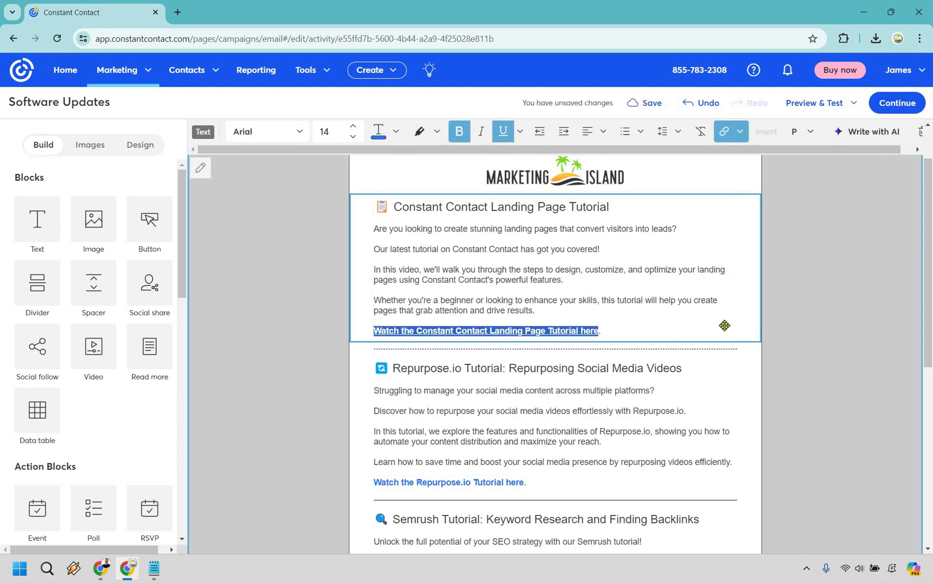
pyautogui.click(848, 282)
# - Underline the "Watch the Repurpose.io Tutorial here" link
pyautogui.click(562, 394)
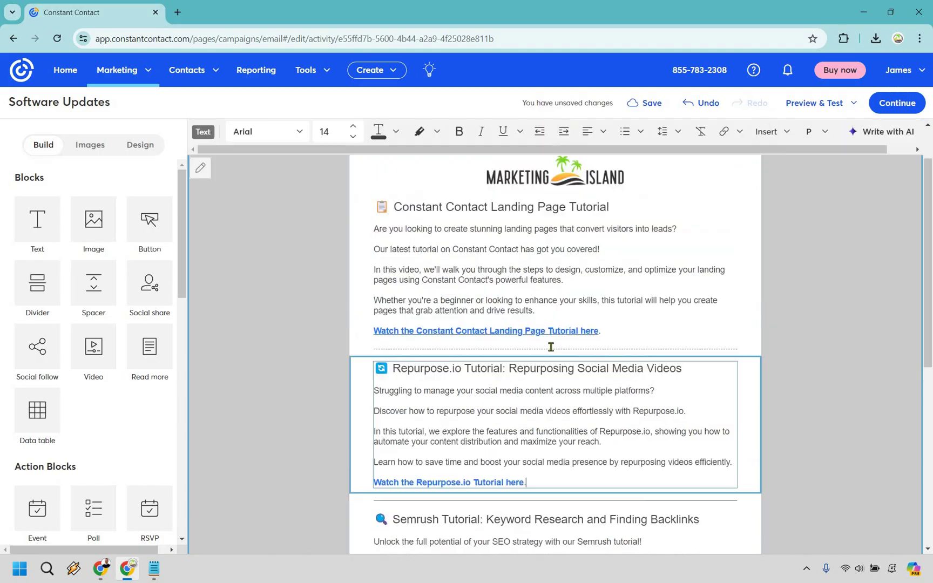
pyautogui.scroll(-3, 526, 303)
pyautogui.moveTo(525, 299); pyautogui.dragTo(378, 299)
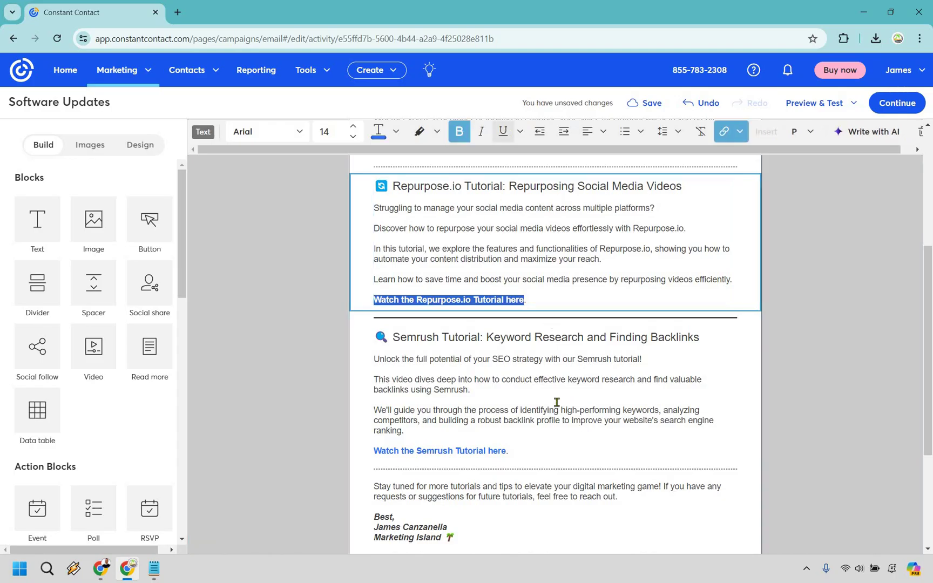
# - Underline the "Watch the Semrush Tutorial here" link and deselect the text block
pyautogui.click(511, 351)
pyautogui.scroll(-3, 507, 299)
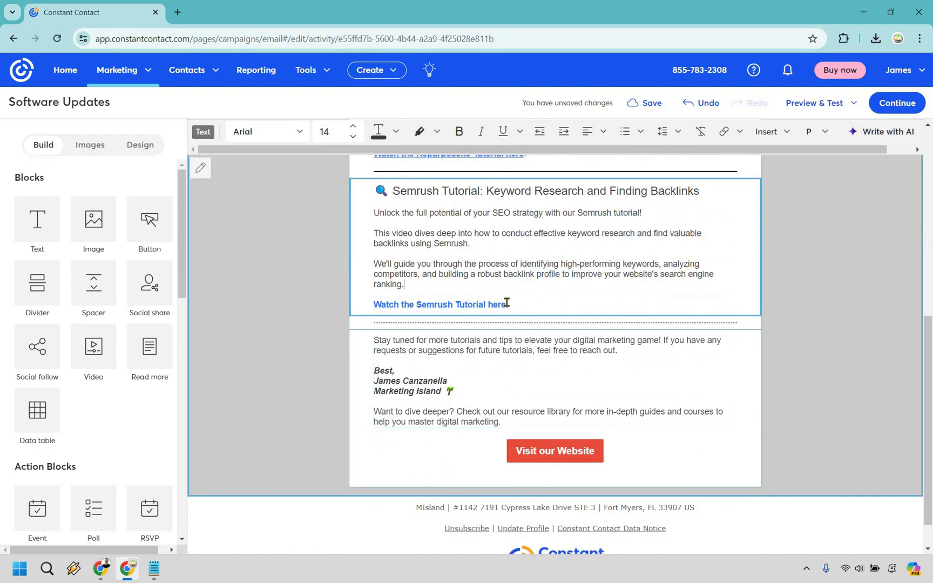
pyautogui.moveTo(506, 304); pyautogui.dragTo(373, 304)
pyautogui.click(505, 132)
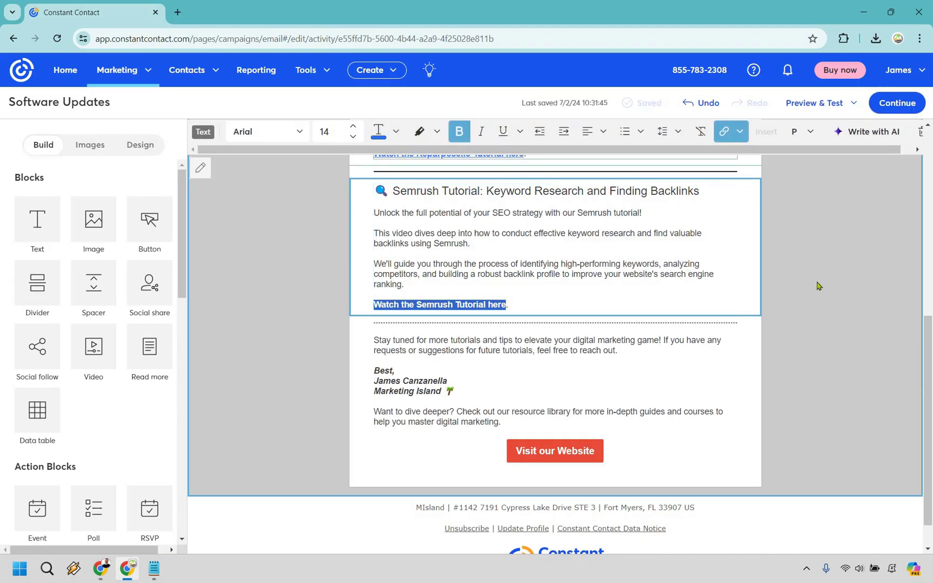
pyautogui.click(847, 303)
# - Review the finished email from top to bottom and continue to the sending and recipient options
pyautogui.scroll(7, 848, 303)
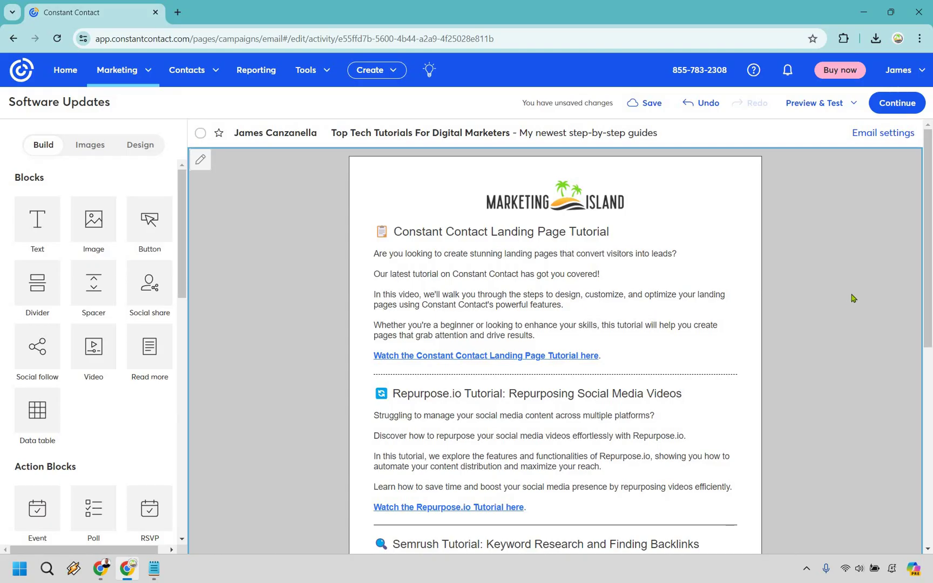
pyautogui.scroll(-10, 860, 295)
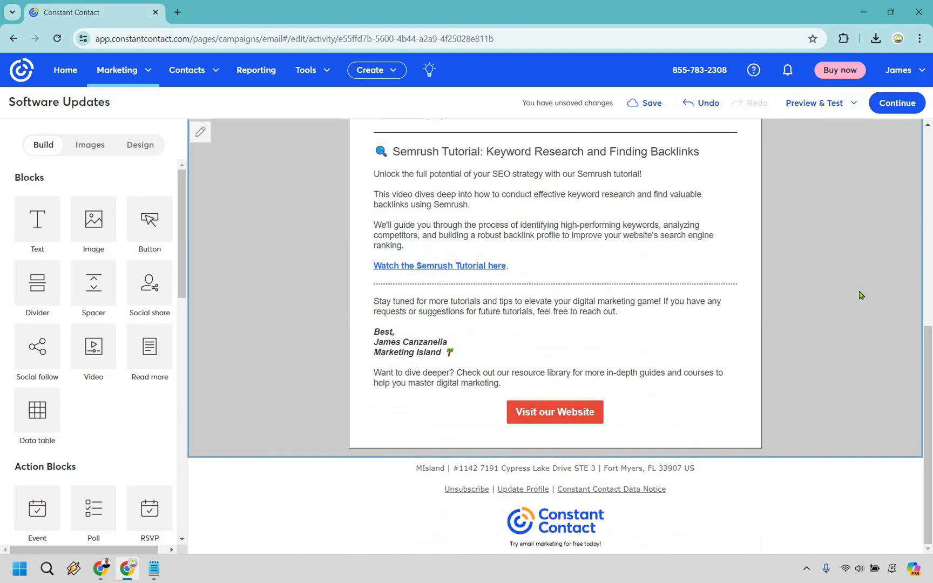
pyautogui.scroll(10, 861, 295)
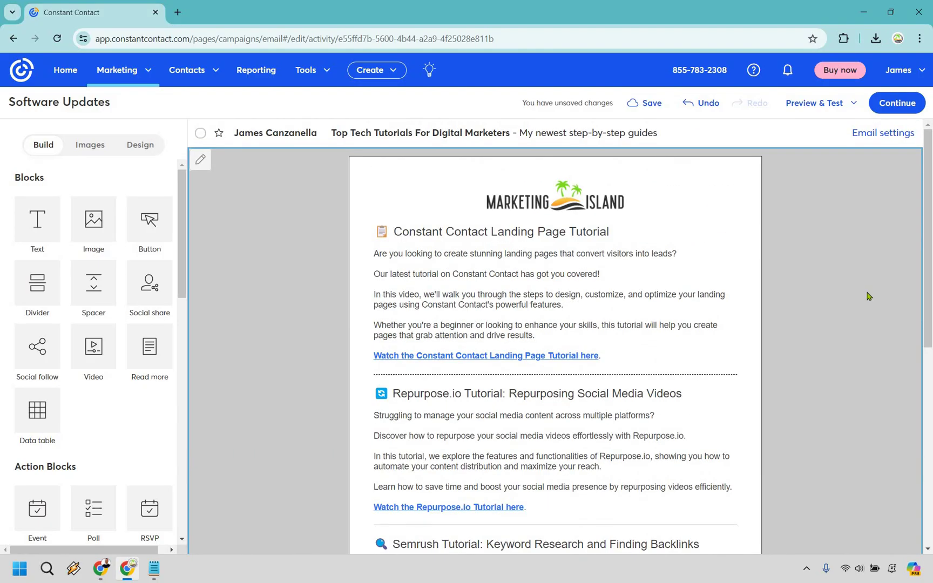
pyautogui.click(898, 106)
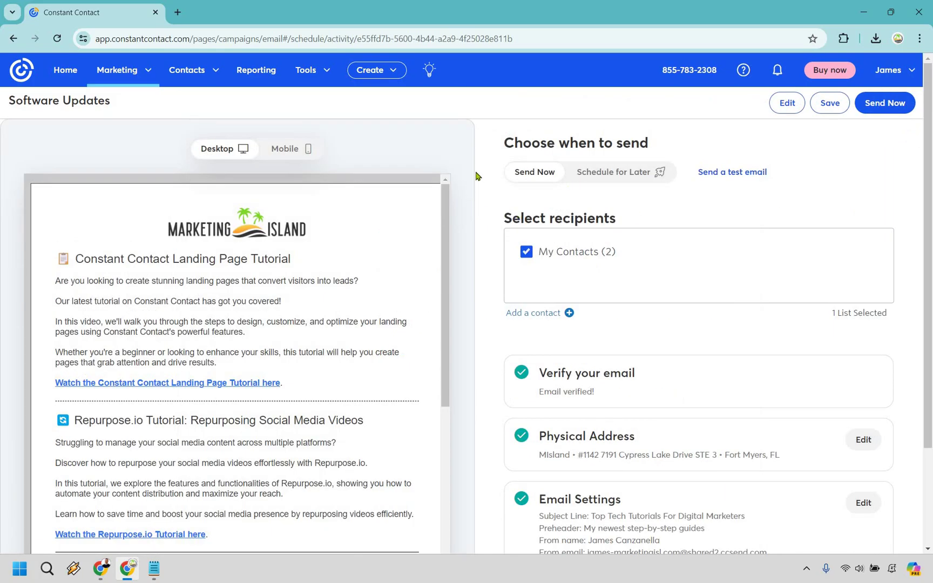
# - Examine the desktop preview of the whole email and check its tutorial links and website button
pyautogui.scroll(-1, 477, 215)
pyautogui.scroll(1, 478, 216)
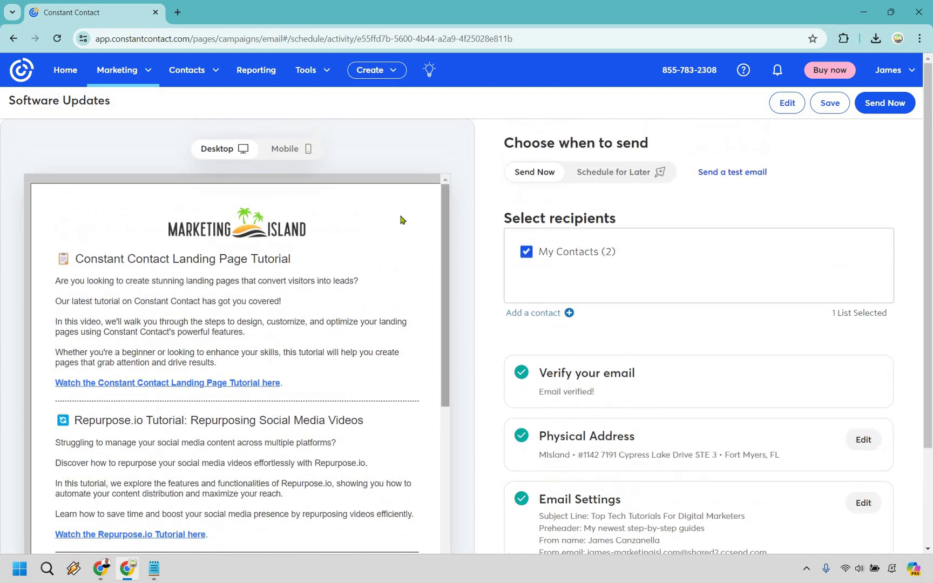
pyautogui.scroll(-10, 405, 324)
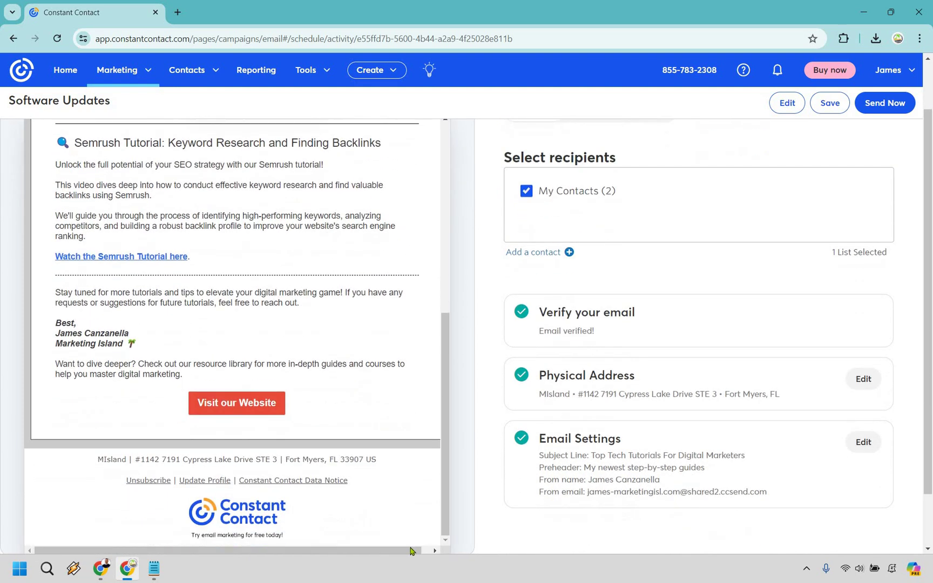
pyautogui.moveTo(419, 549); pyautogui.dragTo(426, 409)
pyautogui.scroll(6, 421, 359)
pyautogui.scroll(2, 324, 270)
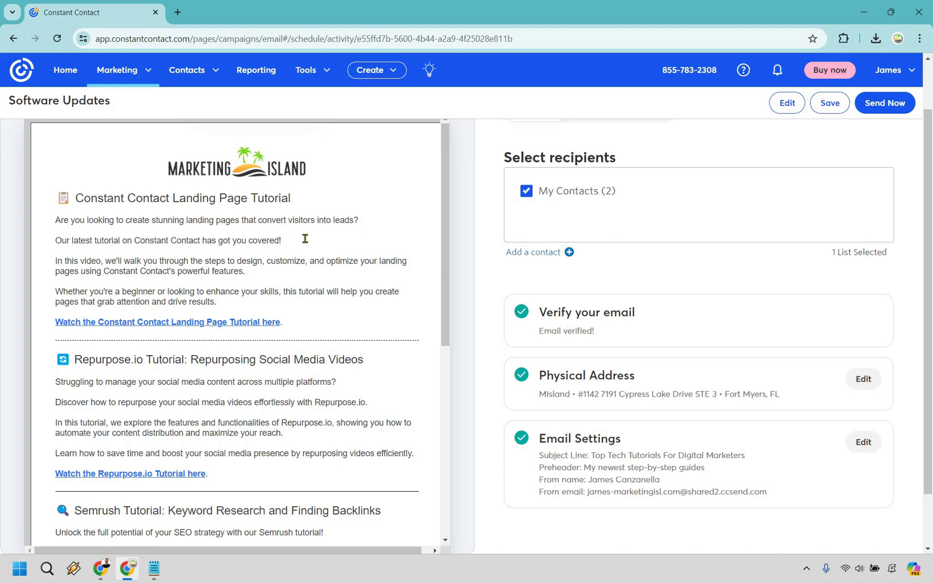
pyautogui.scroll(-2, 305, 238)
pyautogui.scroll(-2, 305, 245)
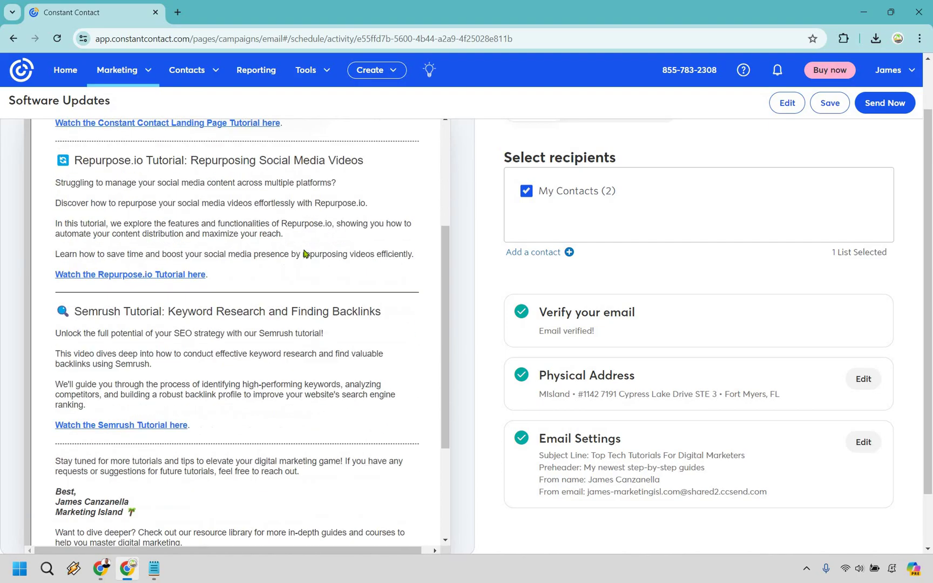
pyautogui.scroll(-2, 260, 410)
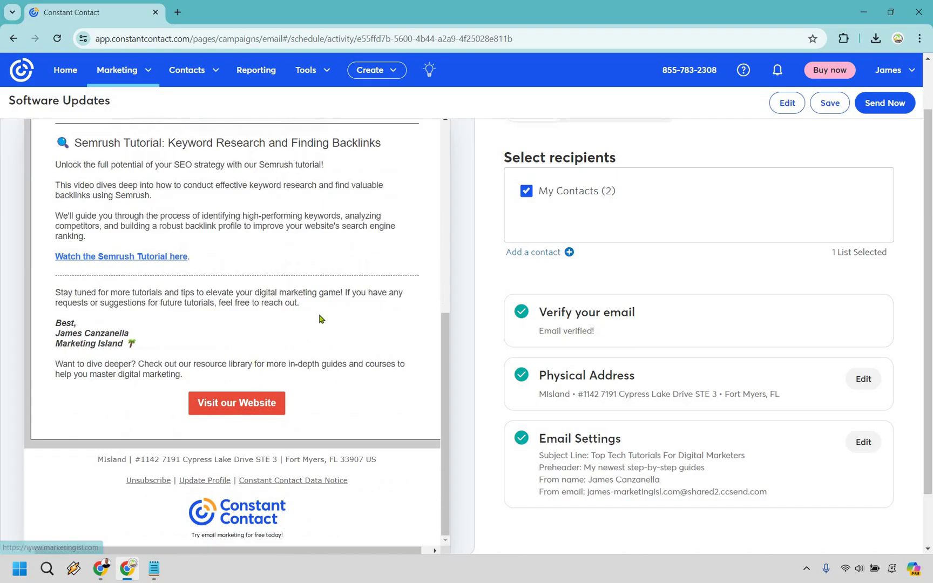
pyautogui.click(250, 403)
pyautogui.scroll(2, 168, 381)
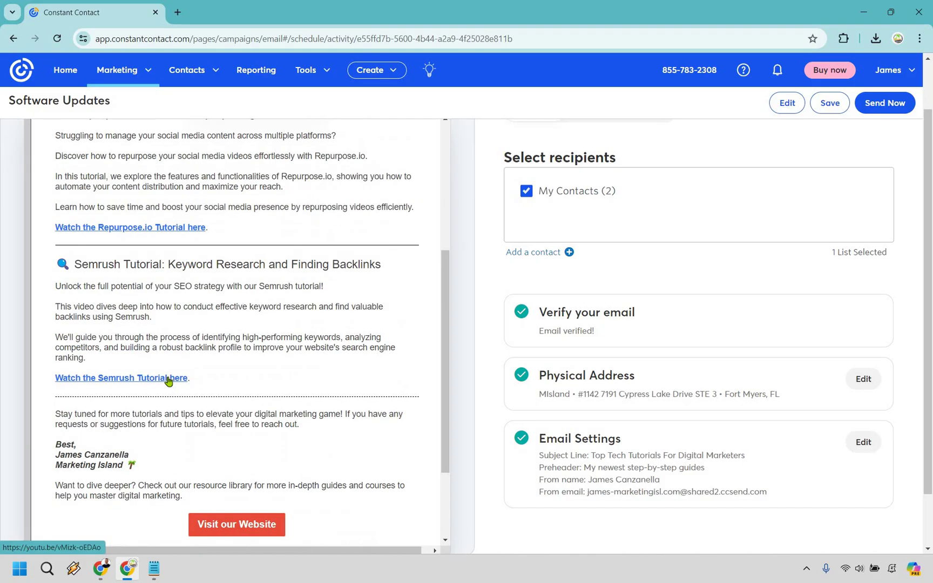
# - Recheck the desktop preview from the Semrush section back up to the logo
pyautogui.scroll(1, 157, 330)
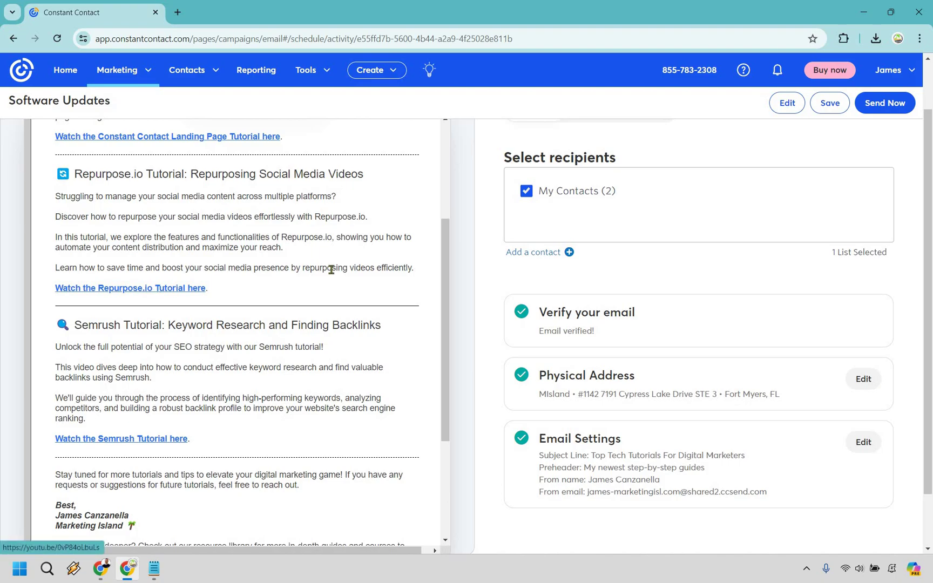
pyautogui.scroll(3, 331, 270)
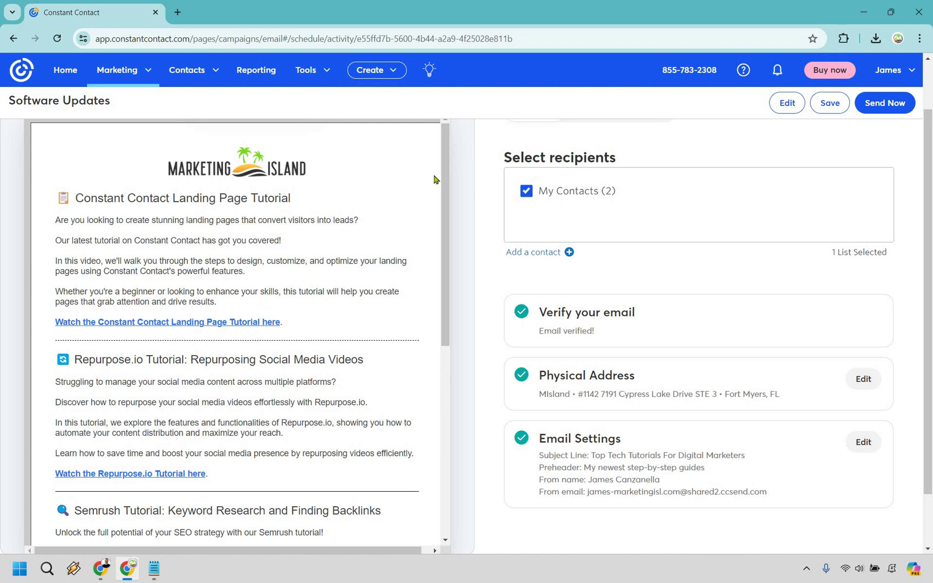
pyautogui.scroll(1, 422, 132)
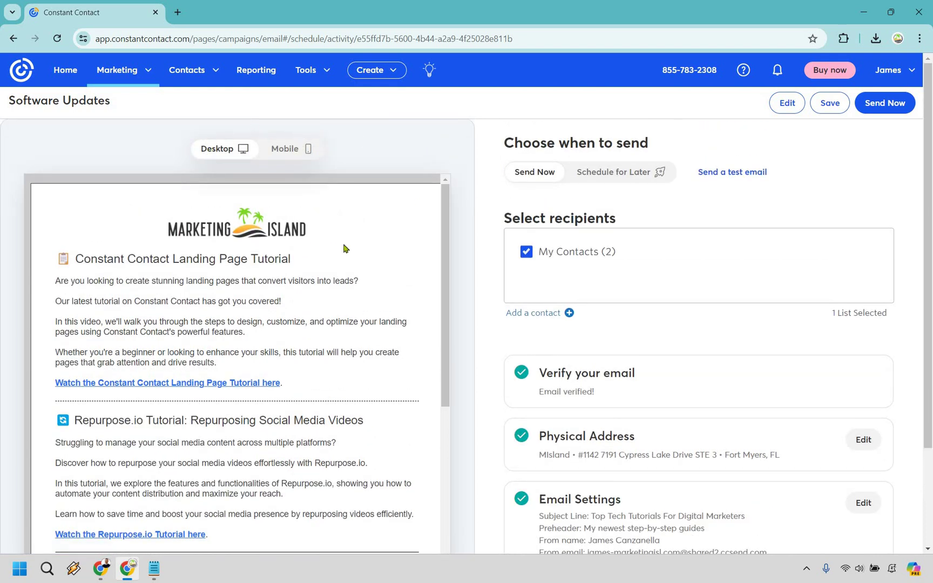
# - Switch to the mobile preview and examine the email's logo, tutorial sections, links, website button and footer
pyautogui.scroll(-1, 248, 231)
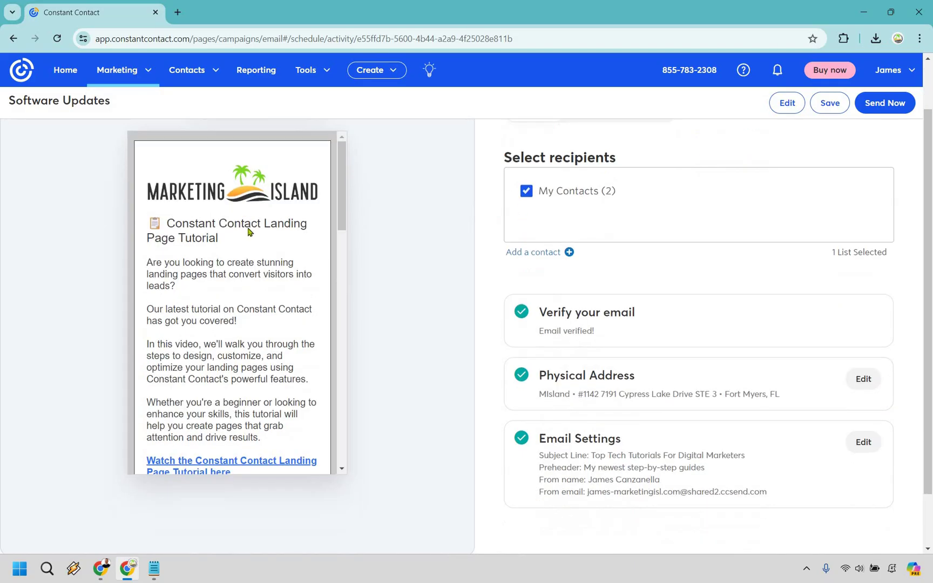
pyautogui.scroll(-10, 249, 231)
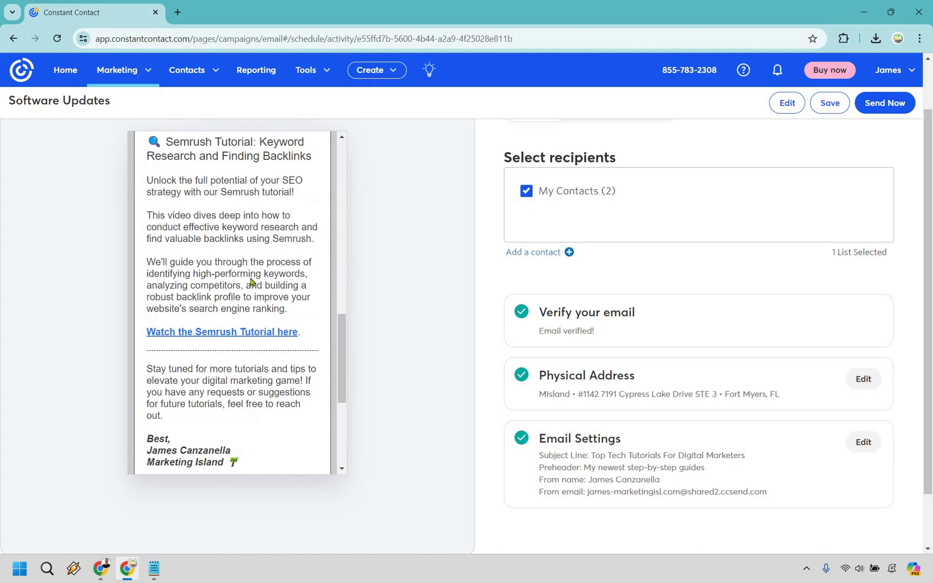
pyautogui.scroll(-3, 250, 282)
pyautogui.scroll(15, 252, 272)
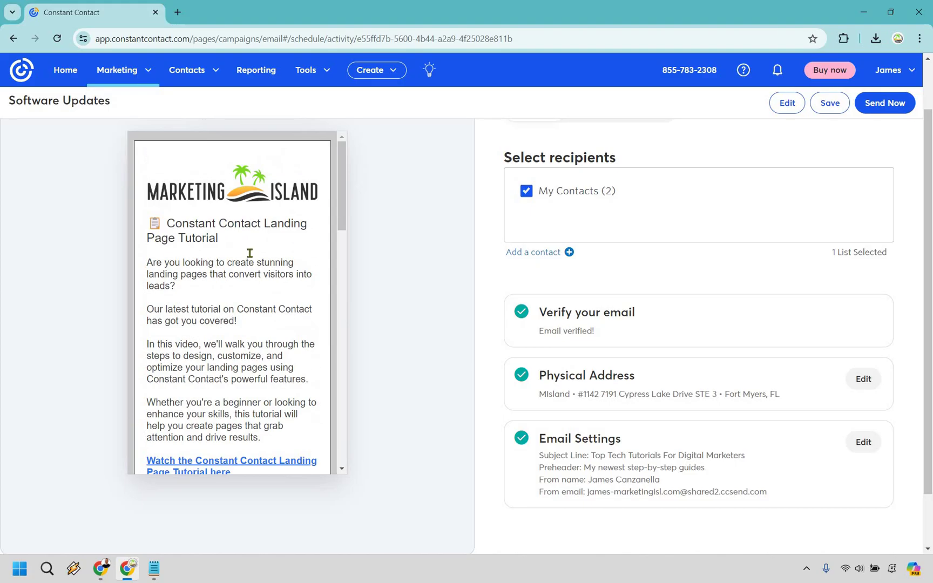
pyautogui.scroll(-1, 248, 253)
pyautogui.scroll(2, 184, 424)
pyautogui.scroll(2, 414, 225)
pyautogui.scroll(-2, 183, 419)
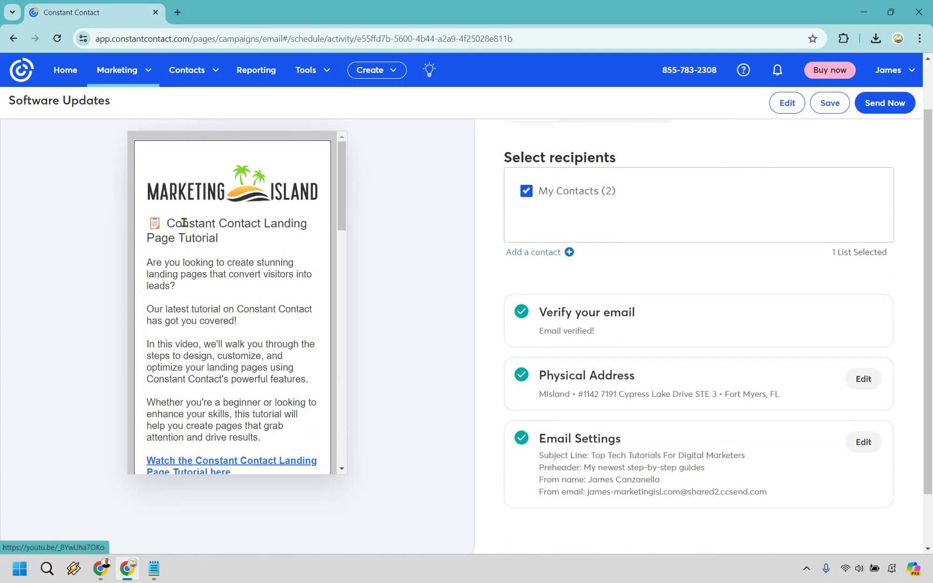
pyautogui.scroll(-10, 287, 254)
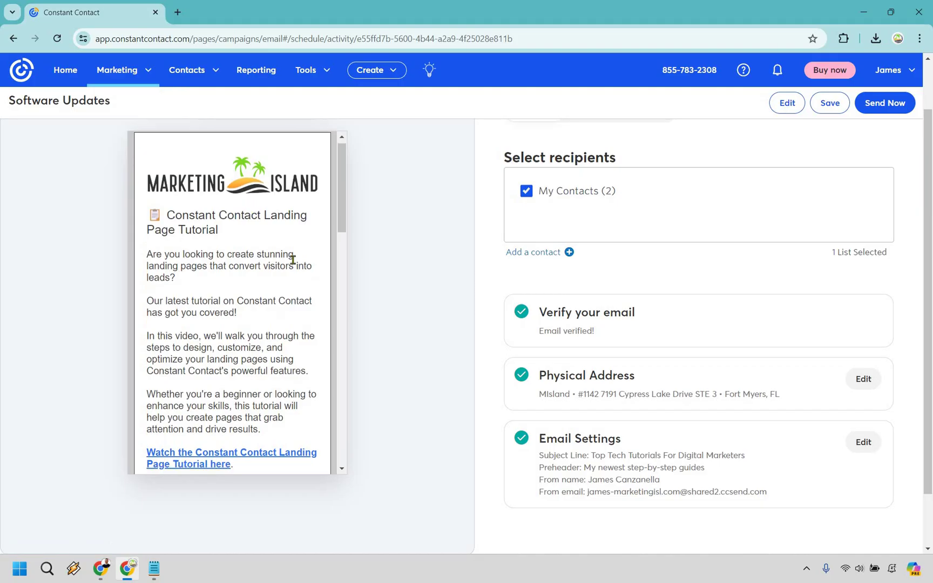
pyautogui.scroll(-4, 137, 231)
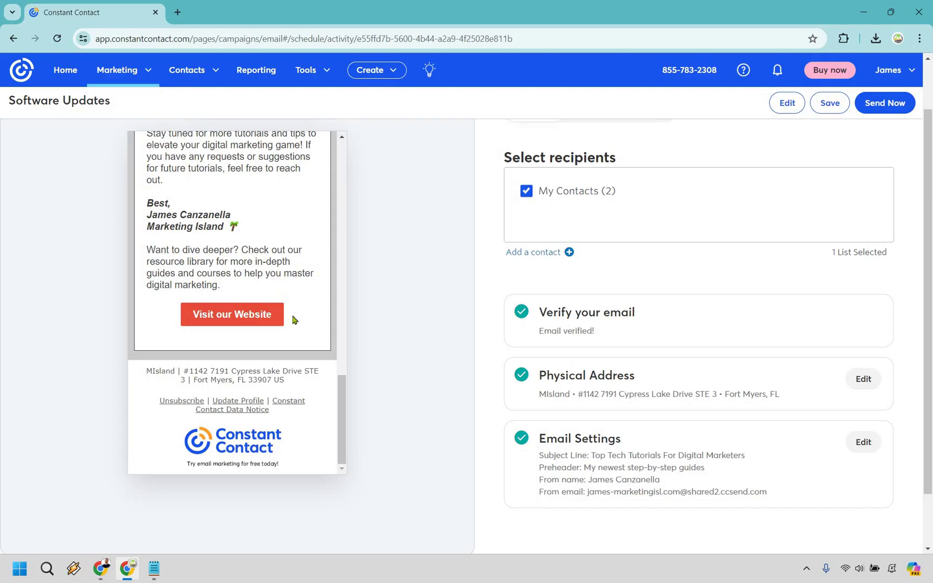
pyautogui.scroll(-2, 294, 316)
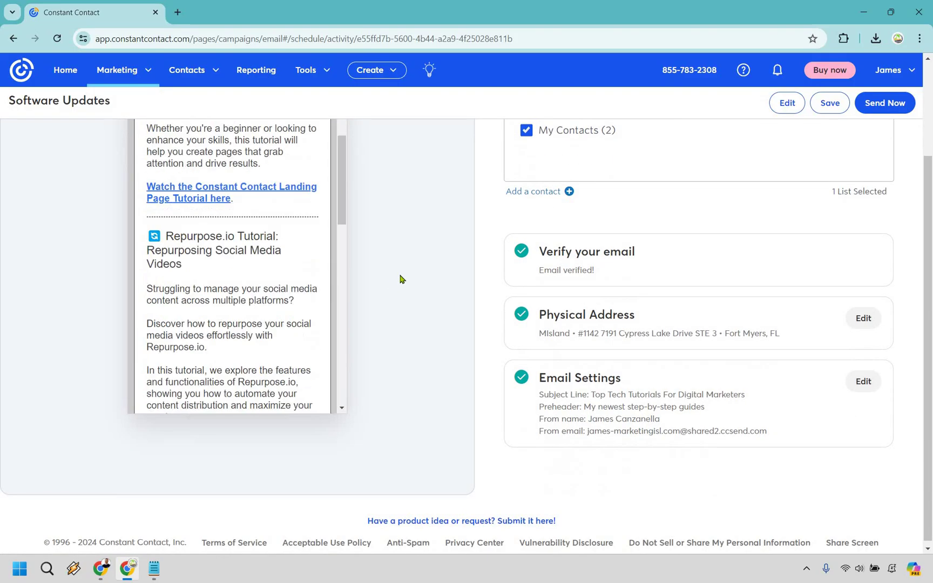
pyautogui.scroll(3, 402, 274)
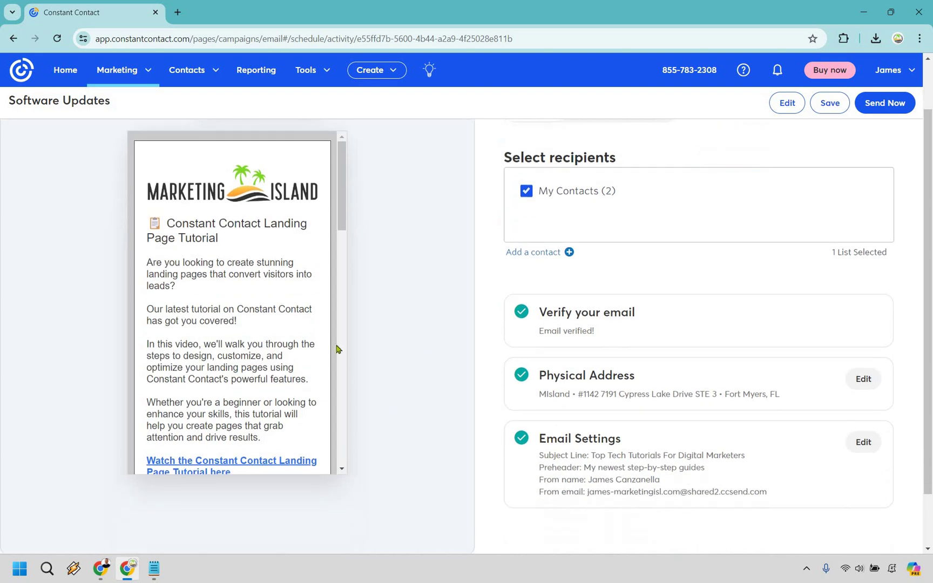
pyautogui.scroll(-1, 396, 426)
pyautogui.scroll(-1, 237, 414)
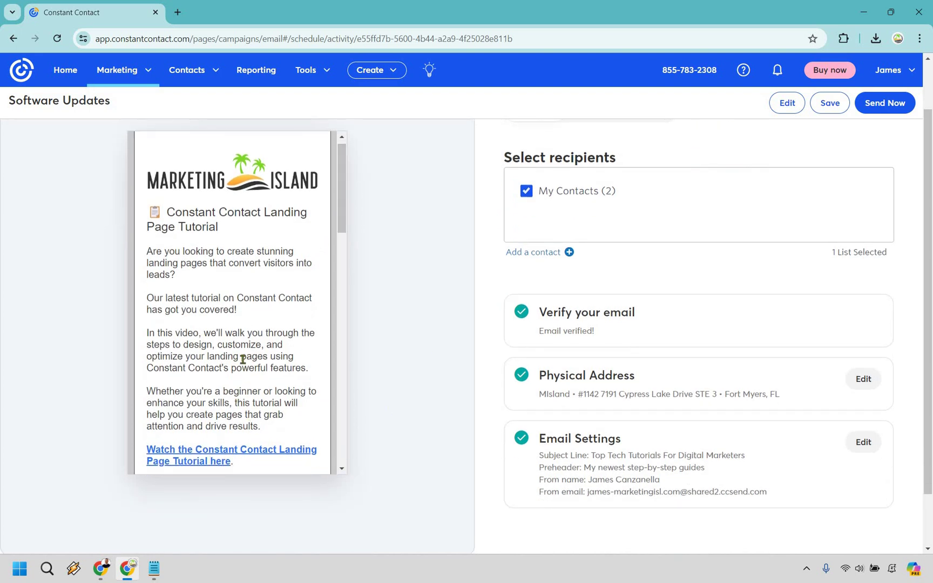
pyautogui.scroll(1, 381, 254)
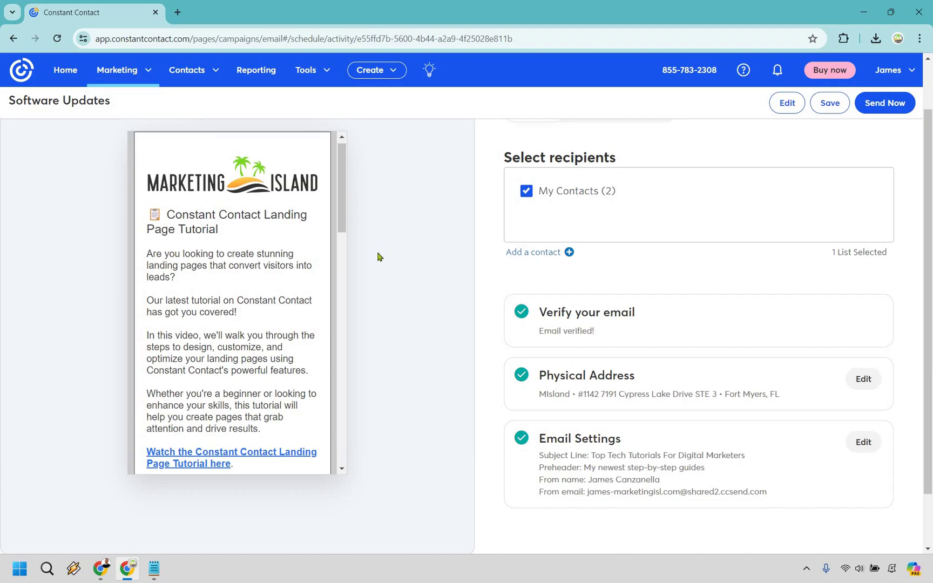
# - Review the send timing, test email option, selected recipients and email settings beside the mobile preview
pyautogui.scroll(1, 441, 204)
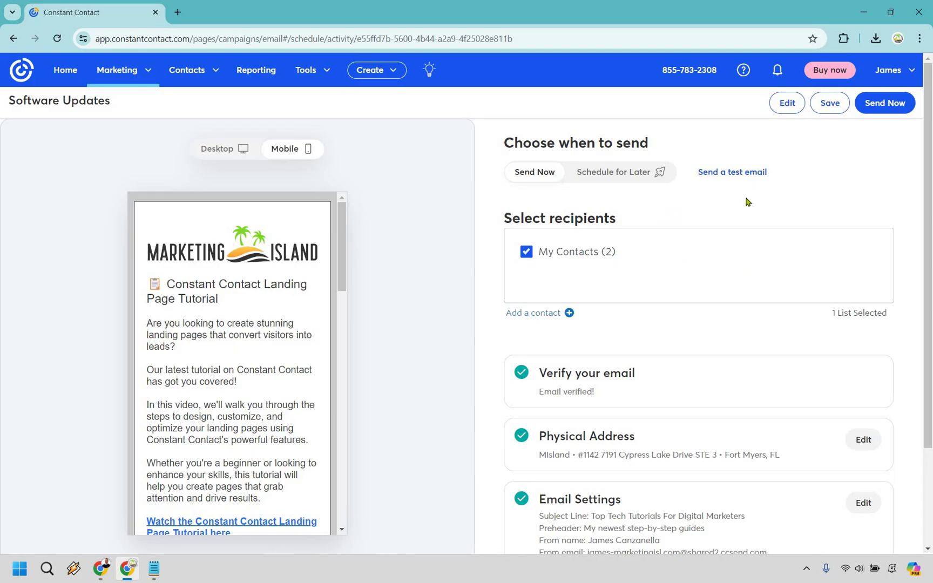
pyautogui.scroll(-1, 696, 302)
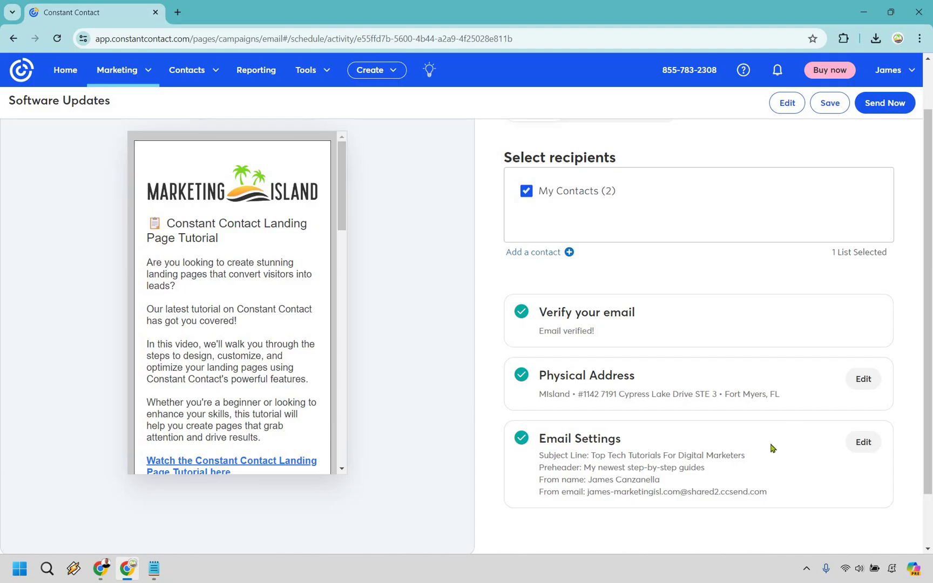
pyautogui.scroll(1, 771, 448)
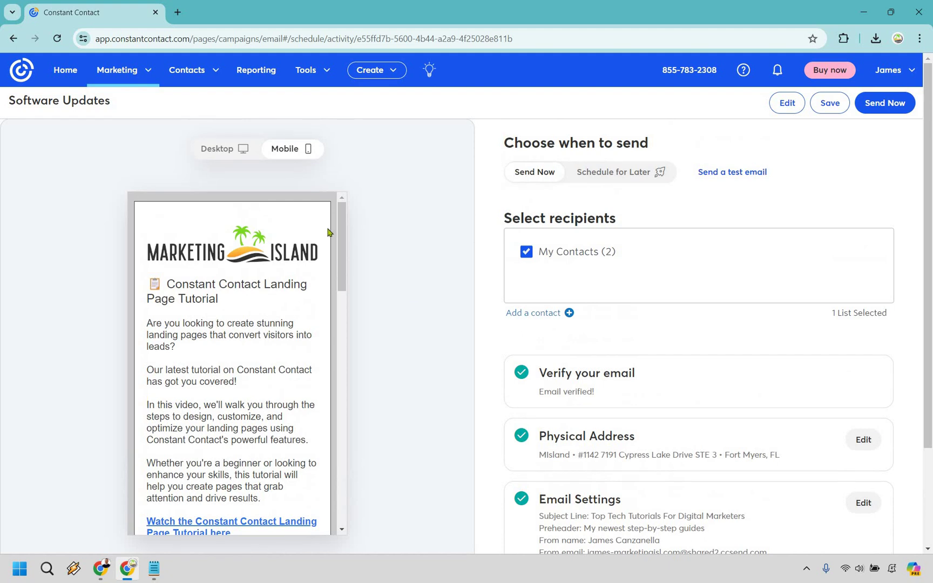
pyautogui.scroll(-1, 346, 218)
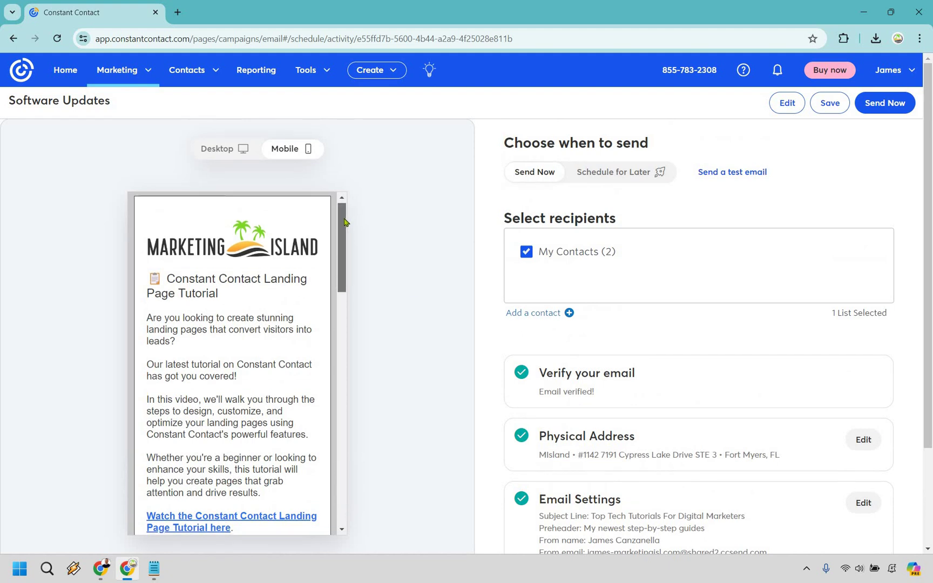